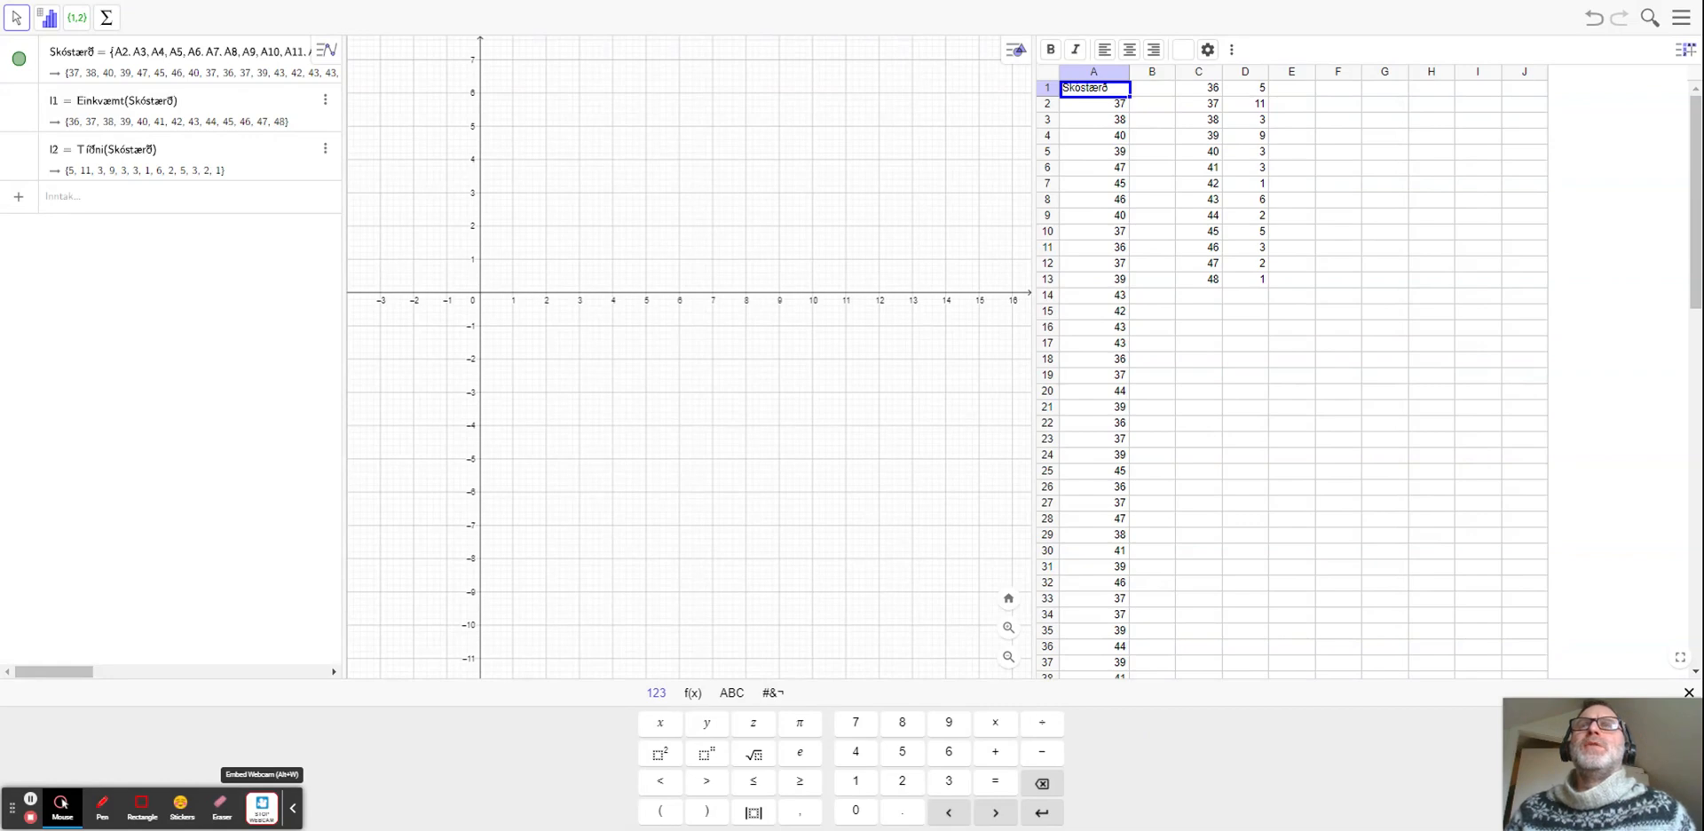
pyautogui.click(261, 806)
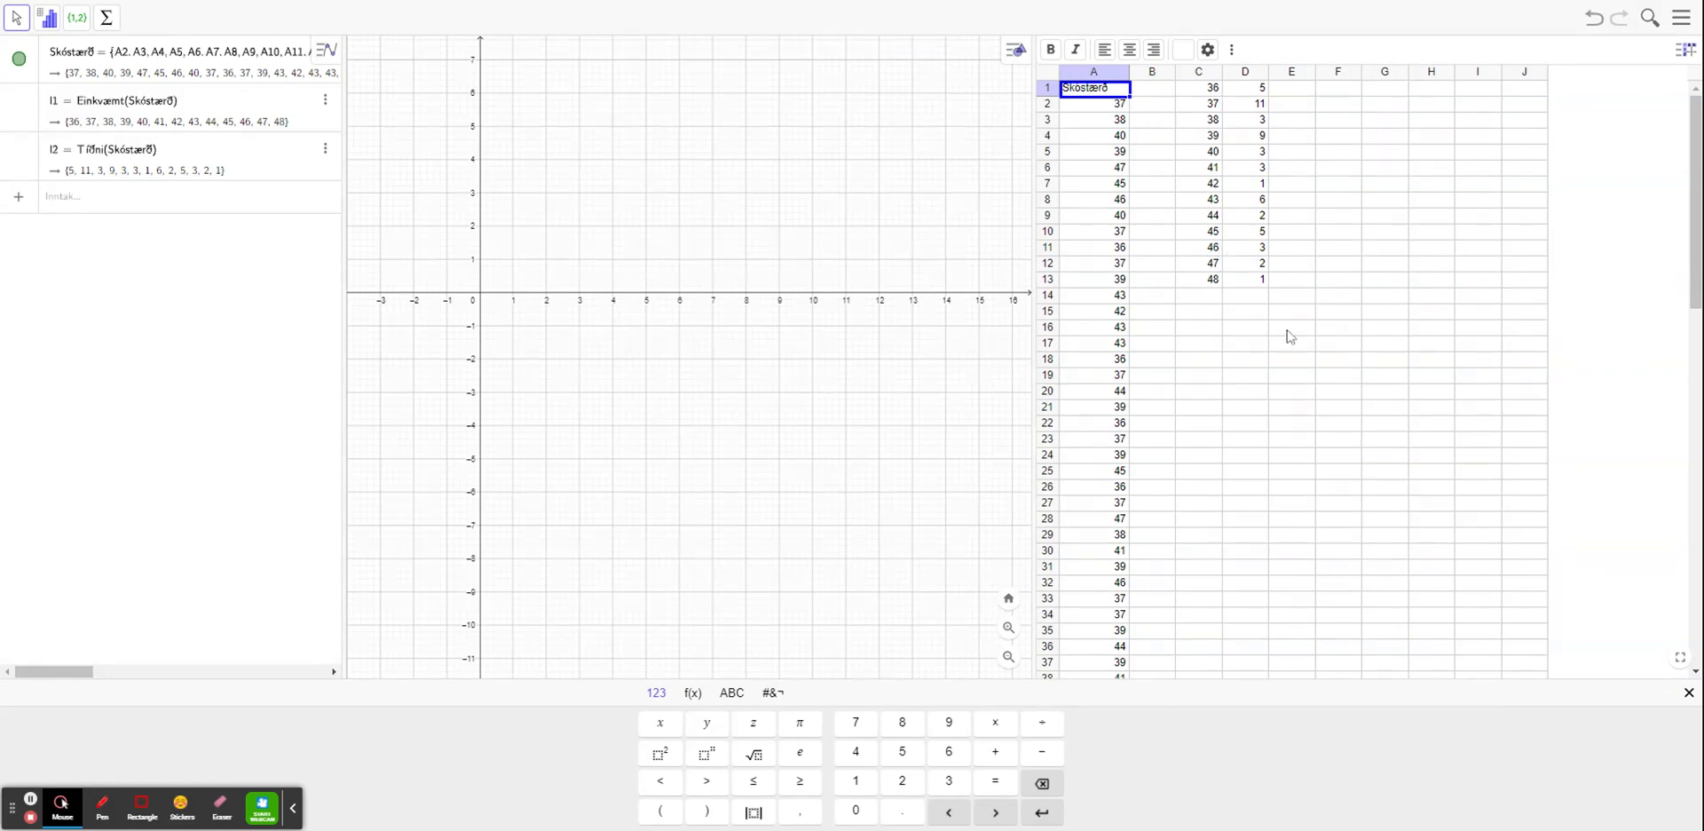
# Step: Insert an empty row above row 1 of the spreadsheet
pyautogui.click(1047, 88)
pyautogui.rightClick(1043, 92)
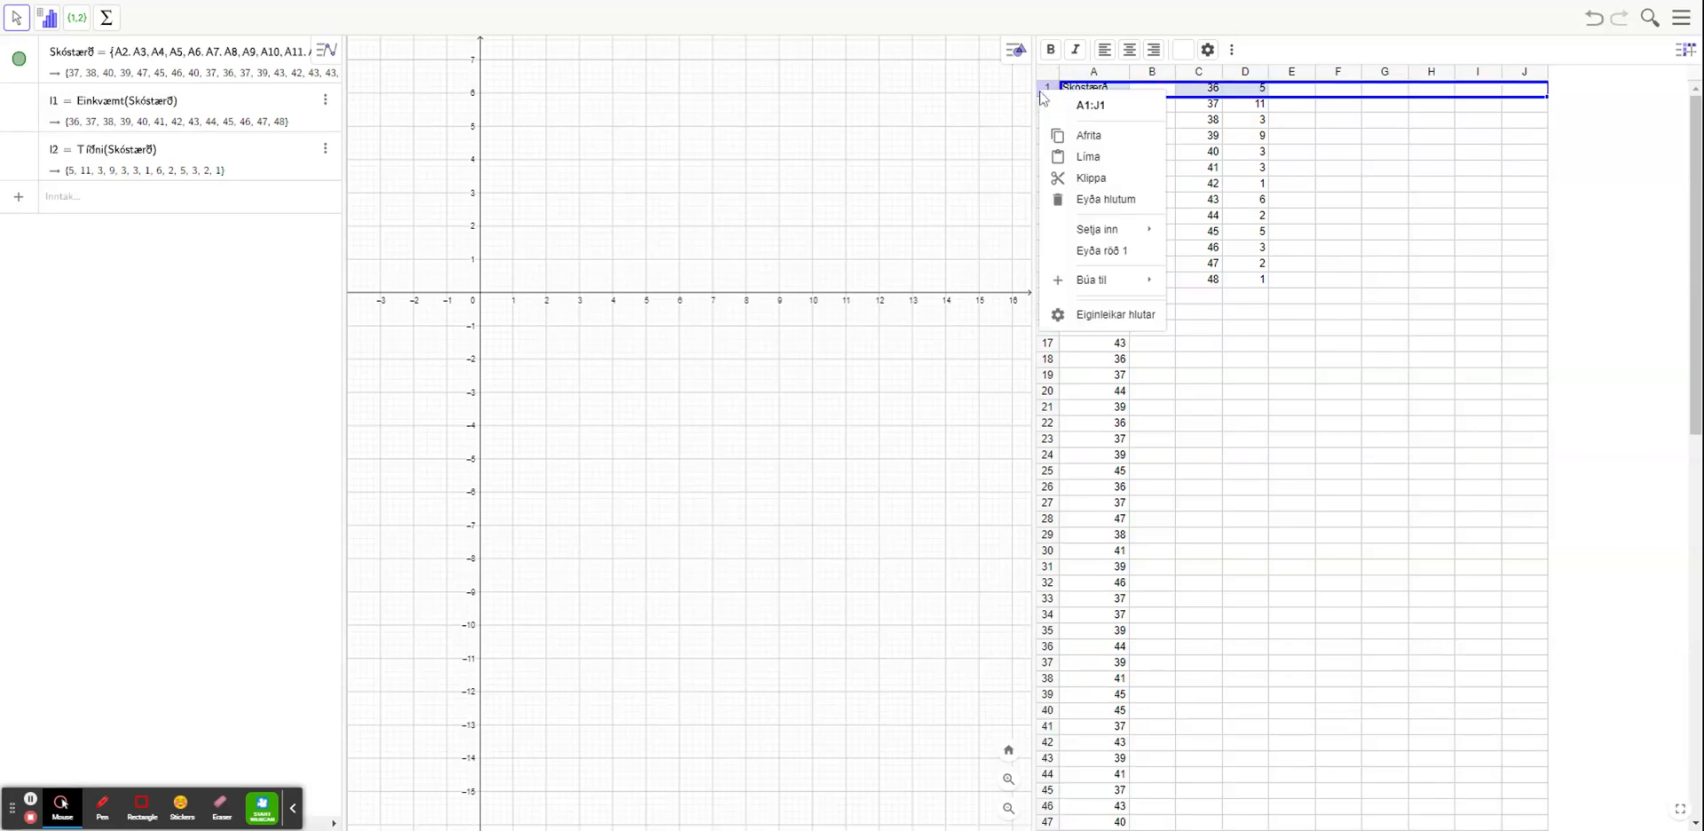
pyautogui.moveTo(1116, 233)
pyautogui.click(1216, 235)
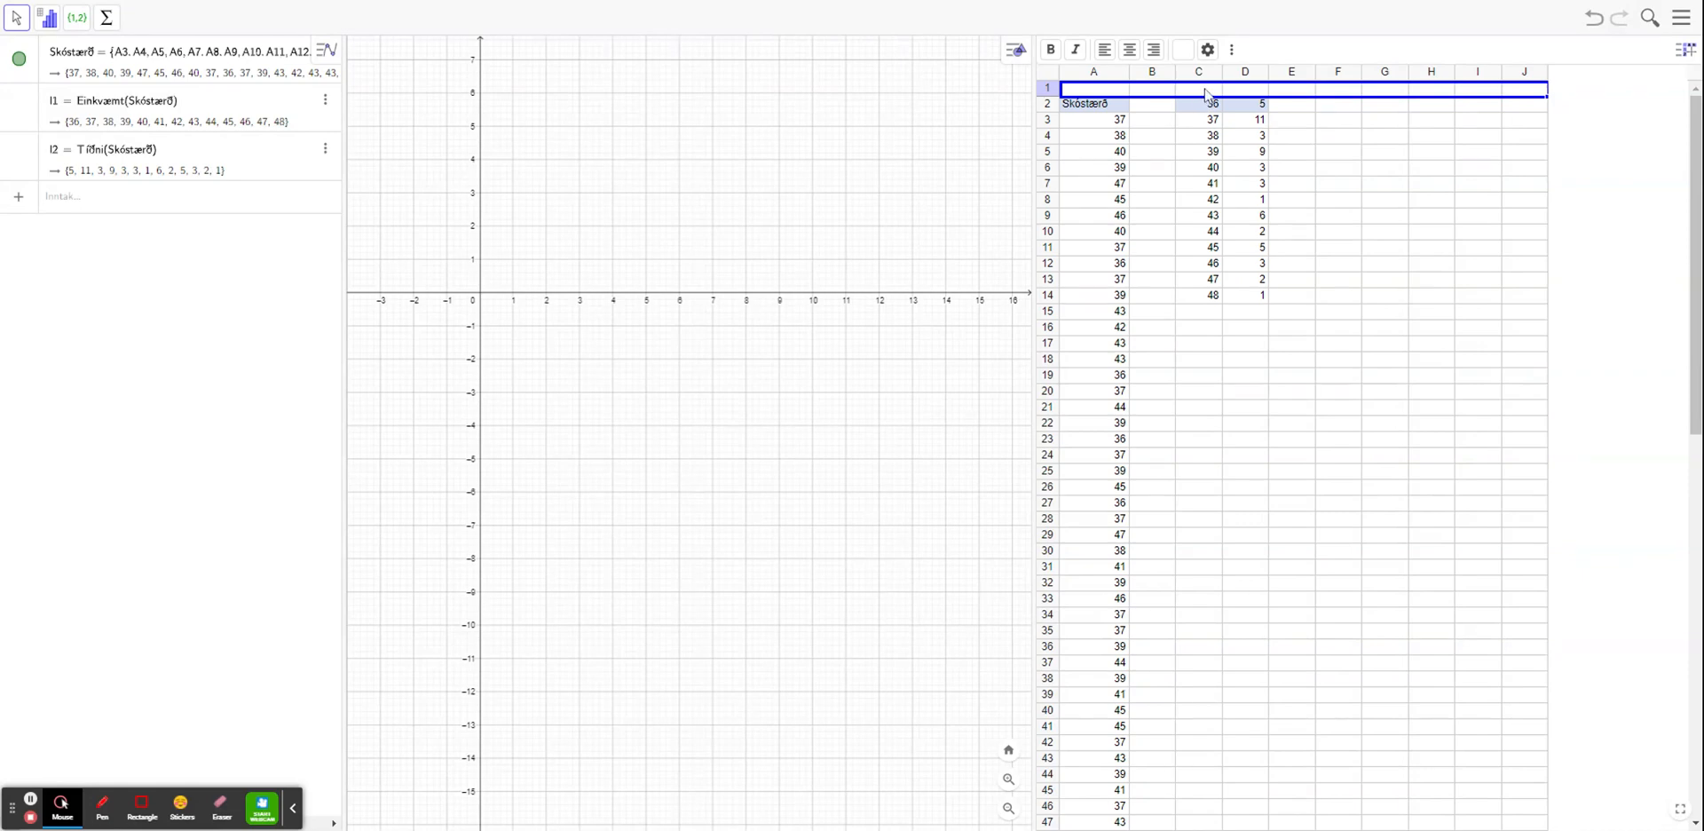
# Step: Enter the column headers Gildi(x) in C1 and Tíðni(f) in D1
pyautogui.click(1209, 89)
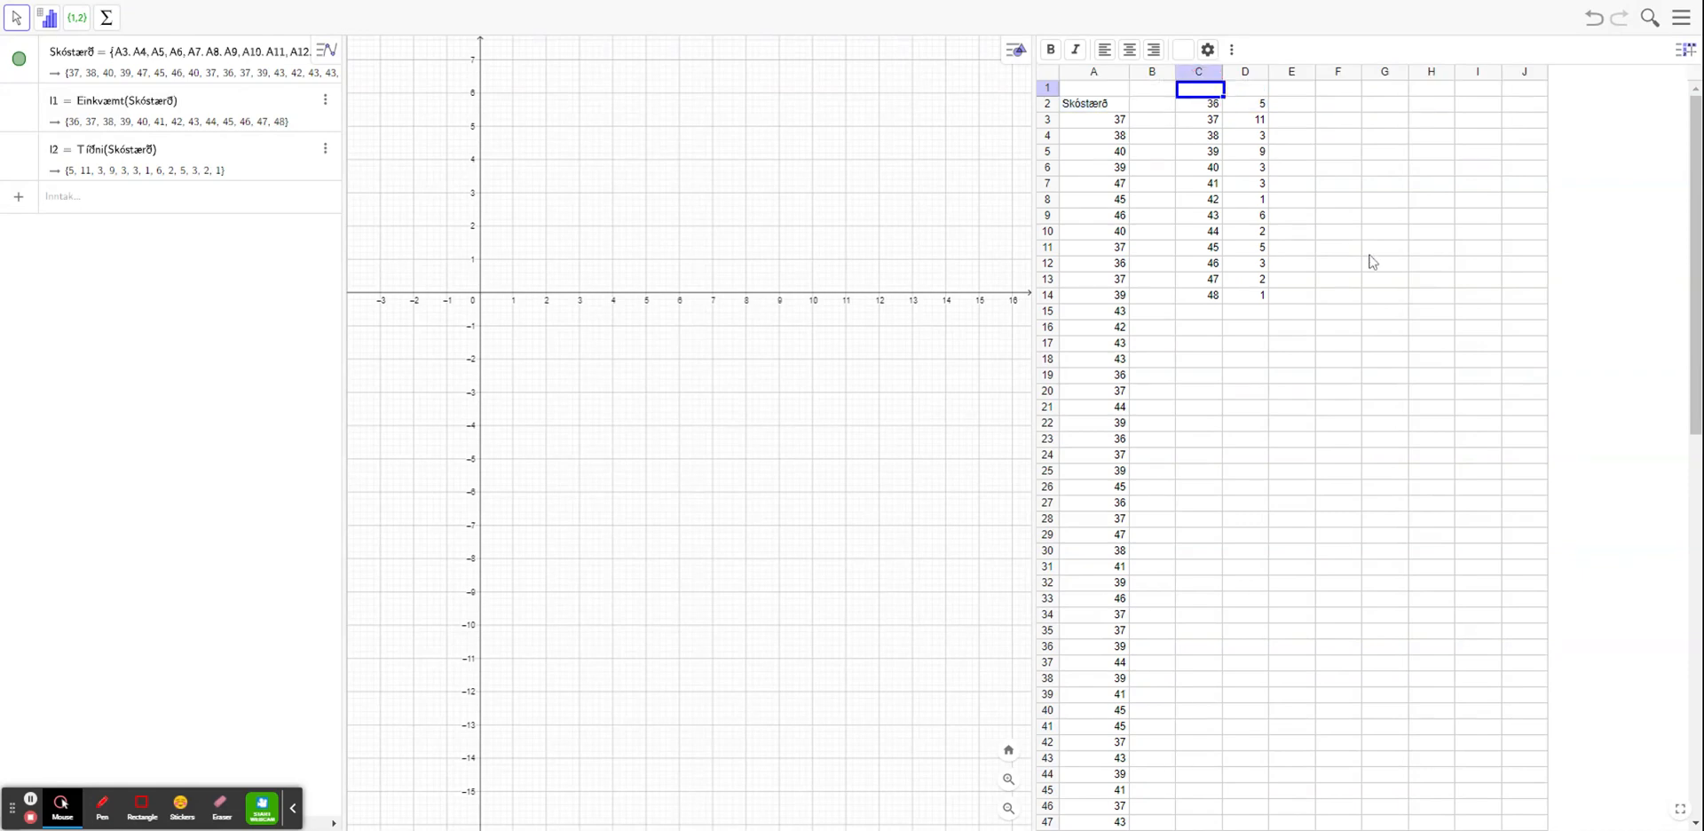
pyautogui.write('1')
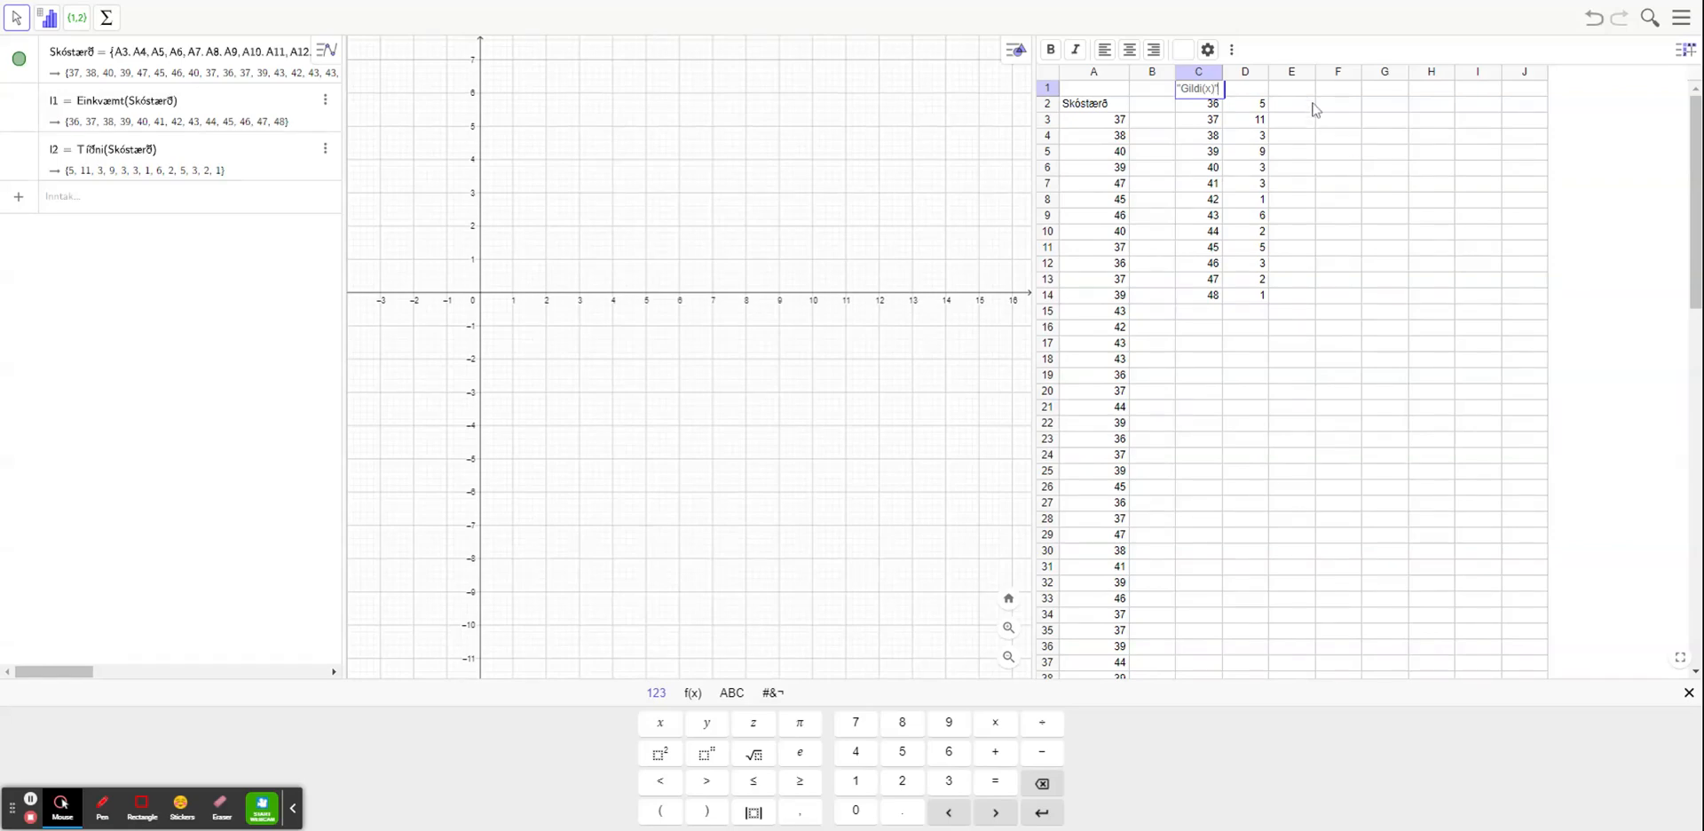
pyautogui.click(1257, 92)
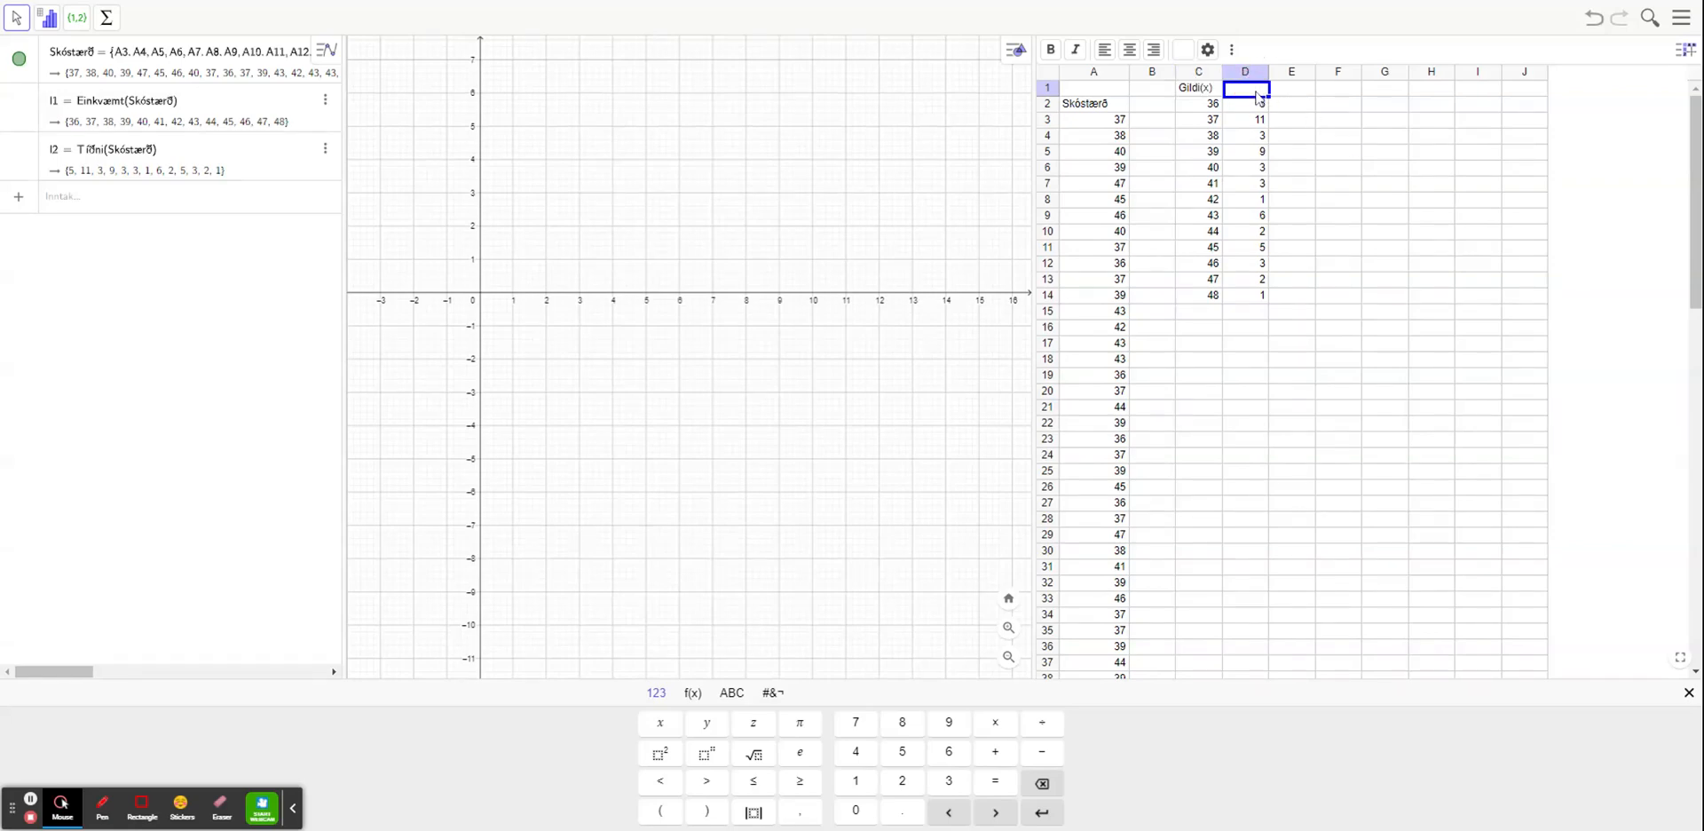
pyautogui.write('Tíðni(f')
# Step: Enter the column header xf in E1
pyautogui.click(1291, 90)
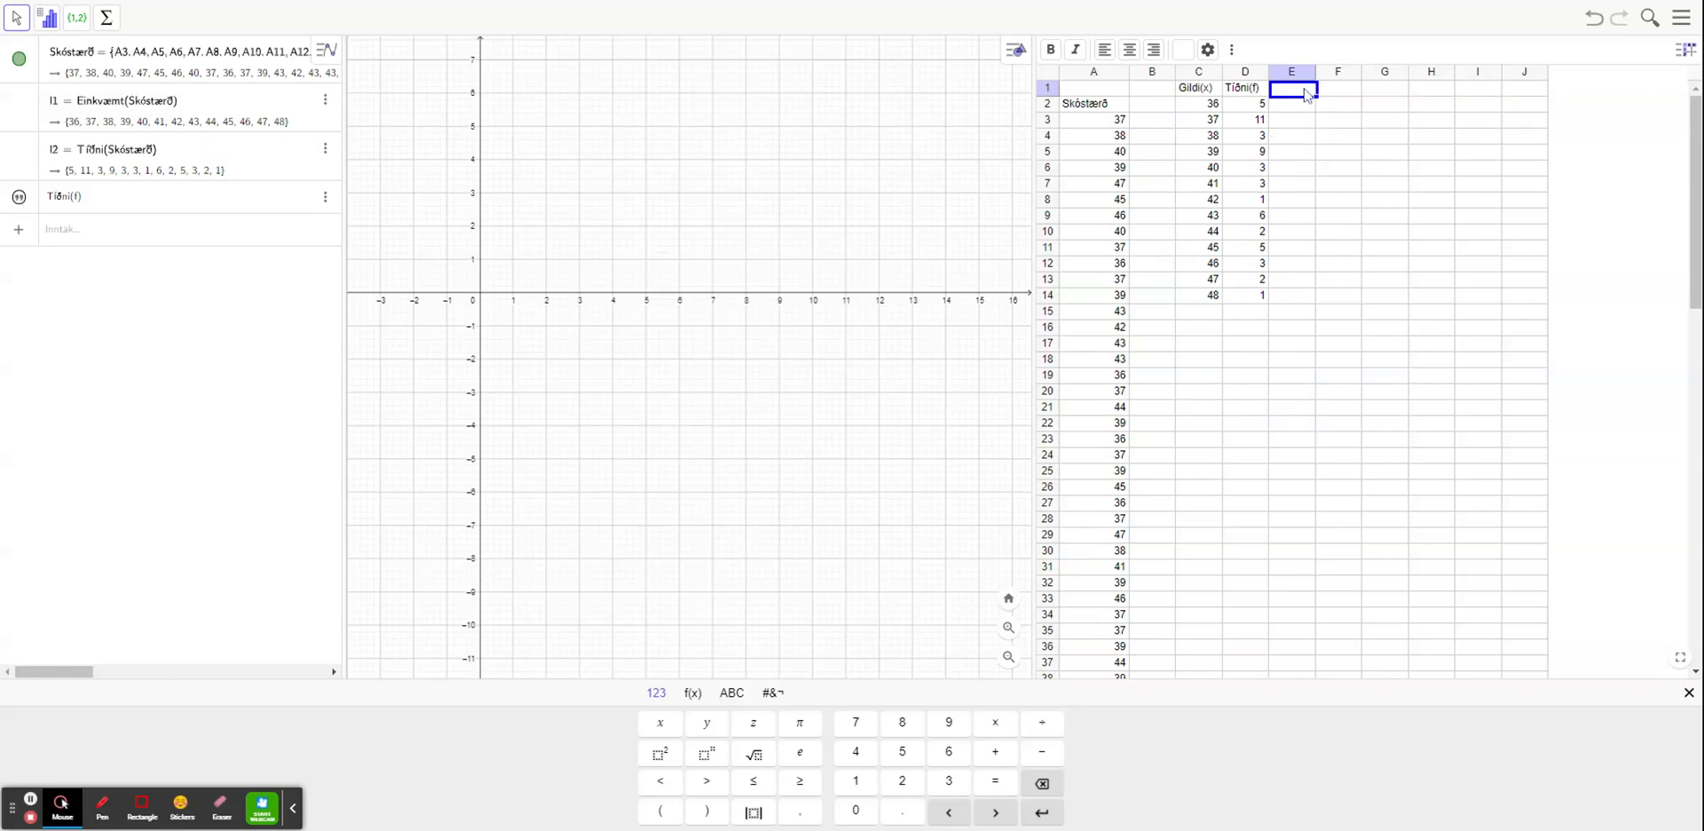
pyautogui.write('"')
pyautogui.write('xf')
pyautogui.press('Return')
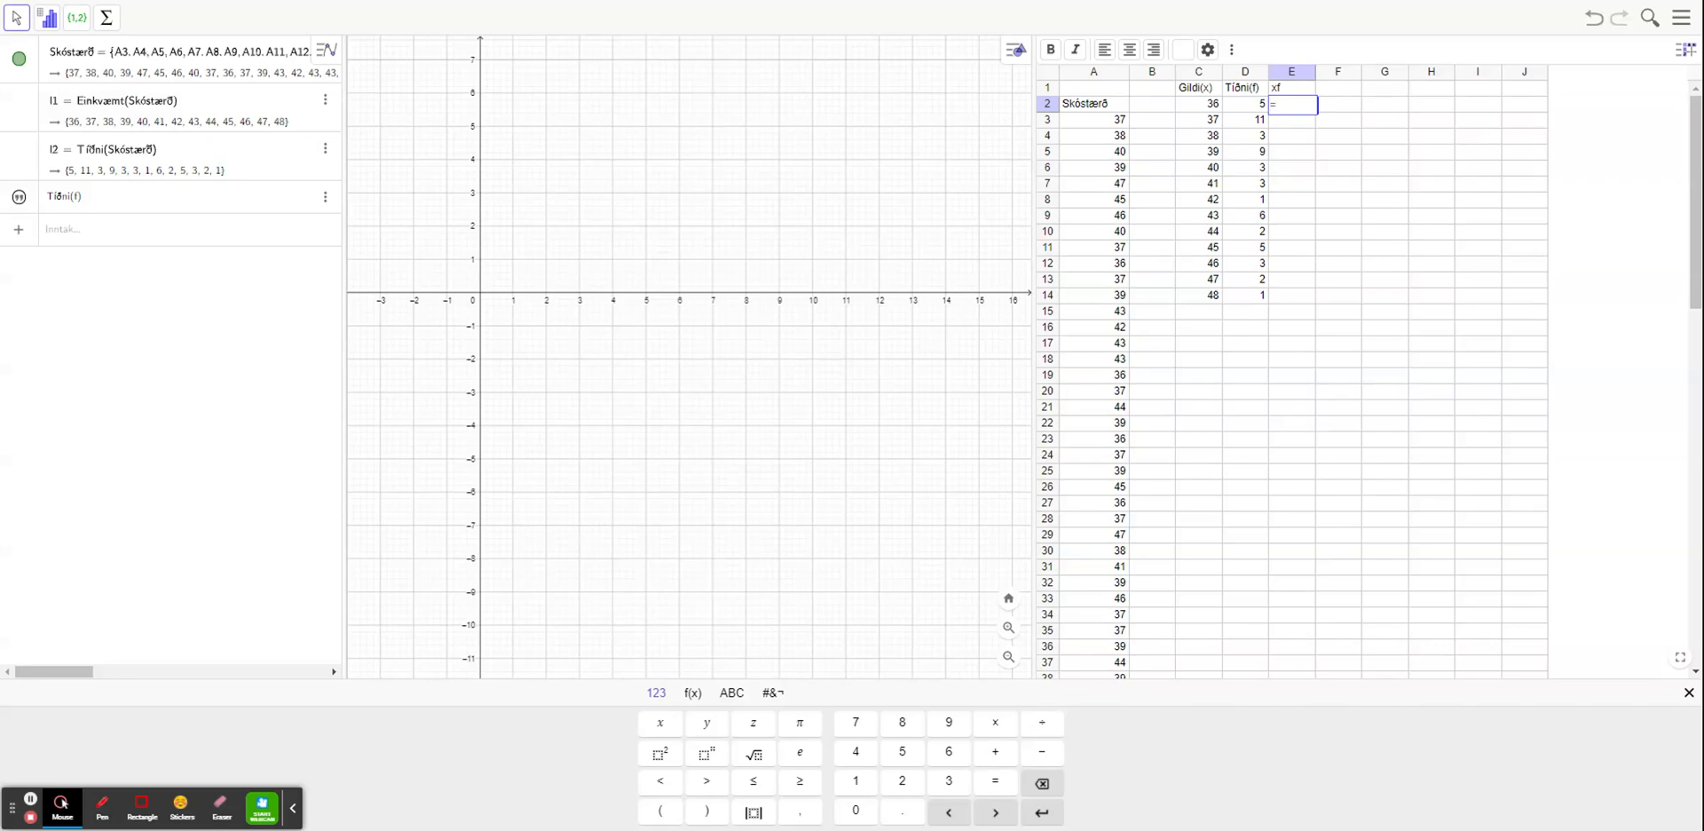
# Step: Calculate C2*D2 in E2 and copy the formula down to E14
pyautogui.click(1209, 110)
pyautogui.write('*')
pyautogui.click(1261, 107)
pyautogui.press('Return')
pyautogui.moveTo(1317, 112); pyautogui.dragTo(1298, 316)
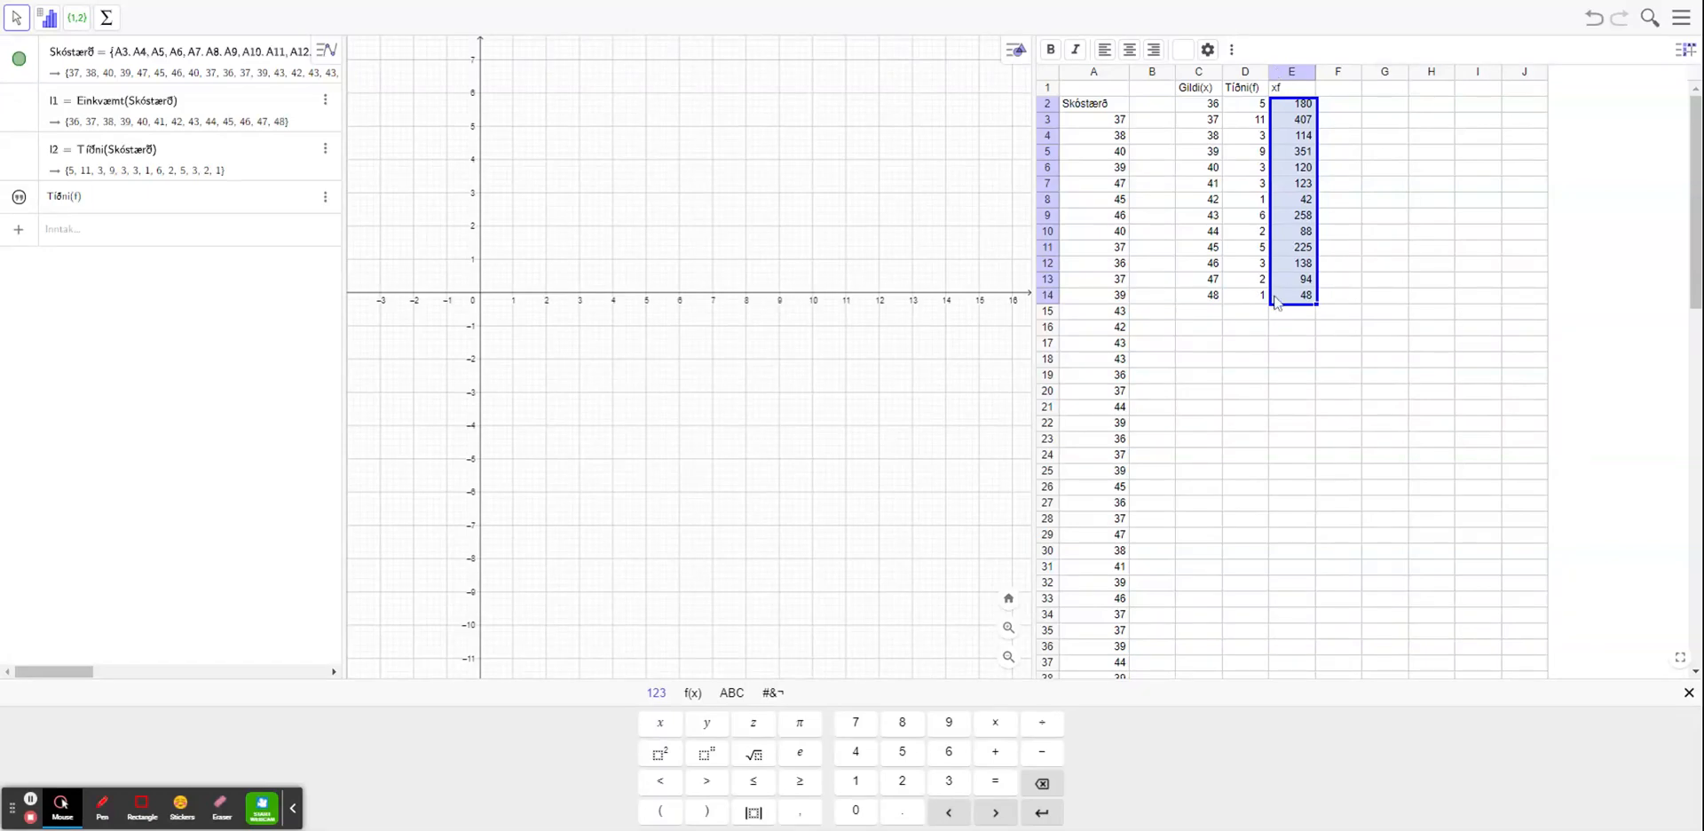
# Step: Sum the xf values in E2:E14 and the frequencies in D2:D14 into the cells below them in row 15
pyautogui.click(107, 19)
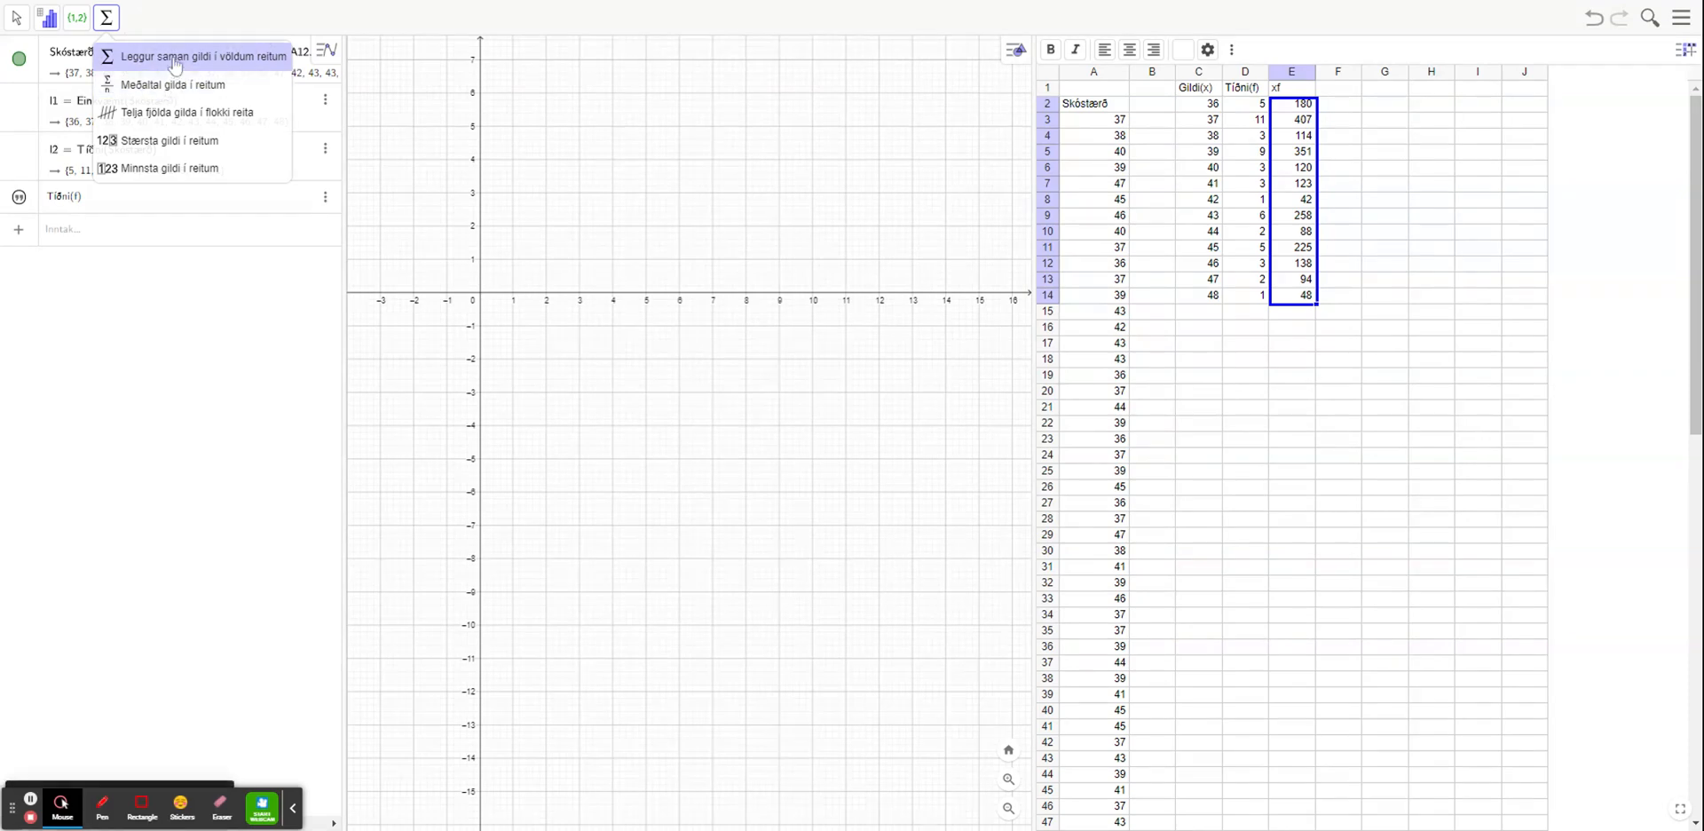
pyautogui.click(176, 65)
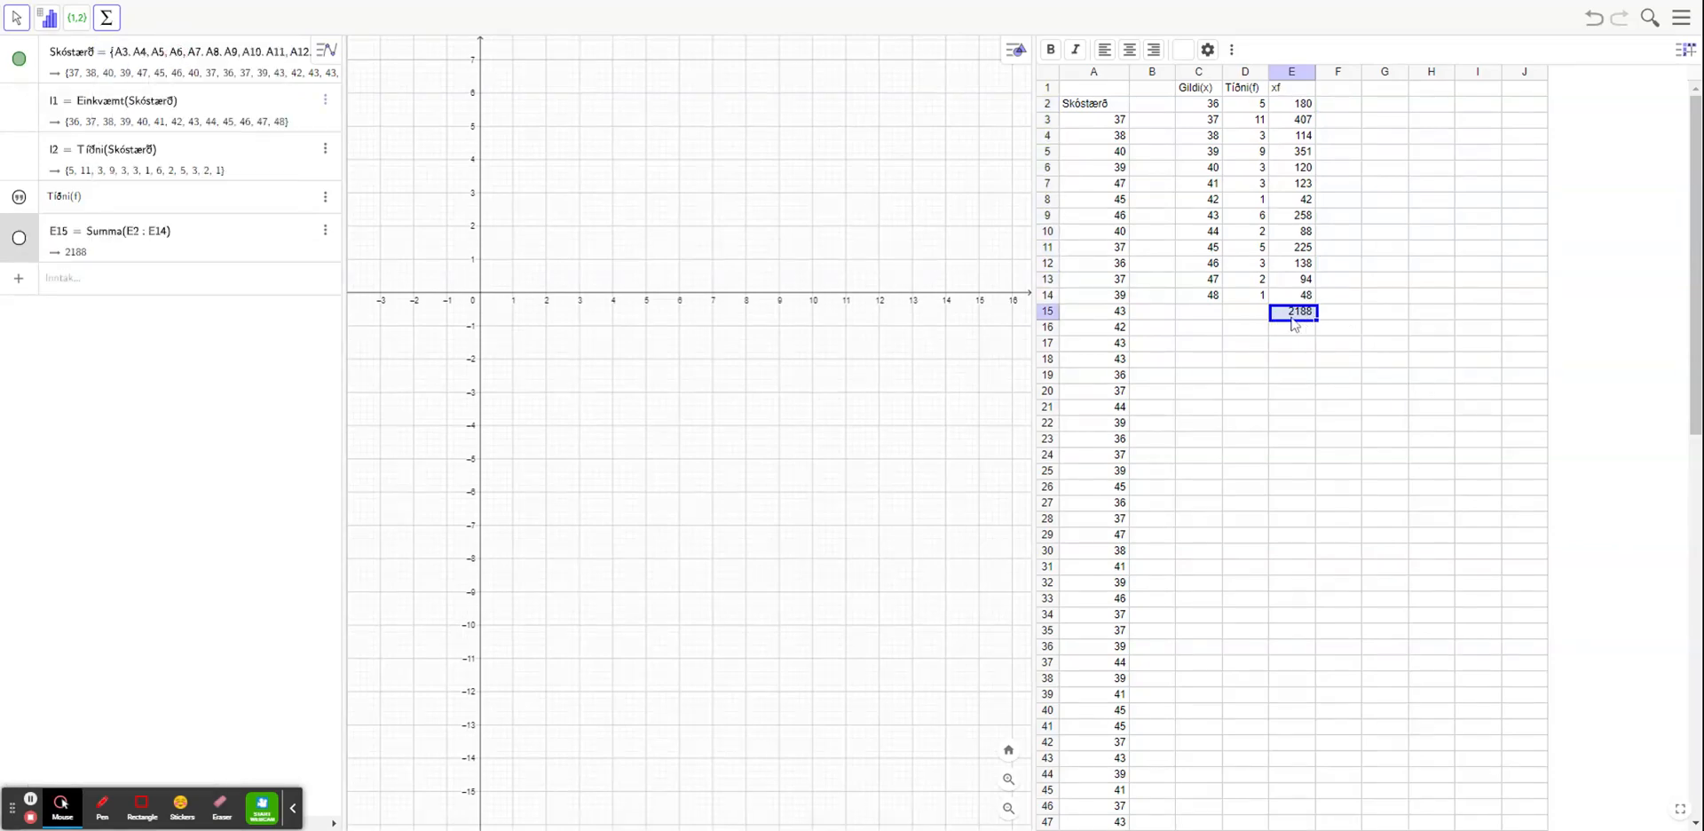
pyautogui.click(1242, 112)
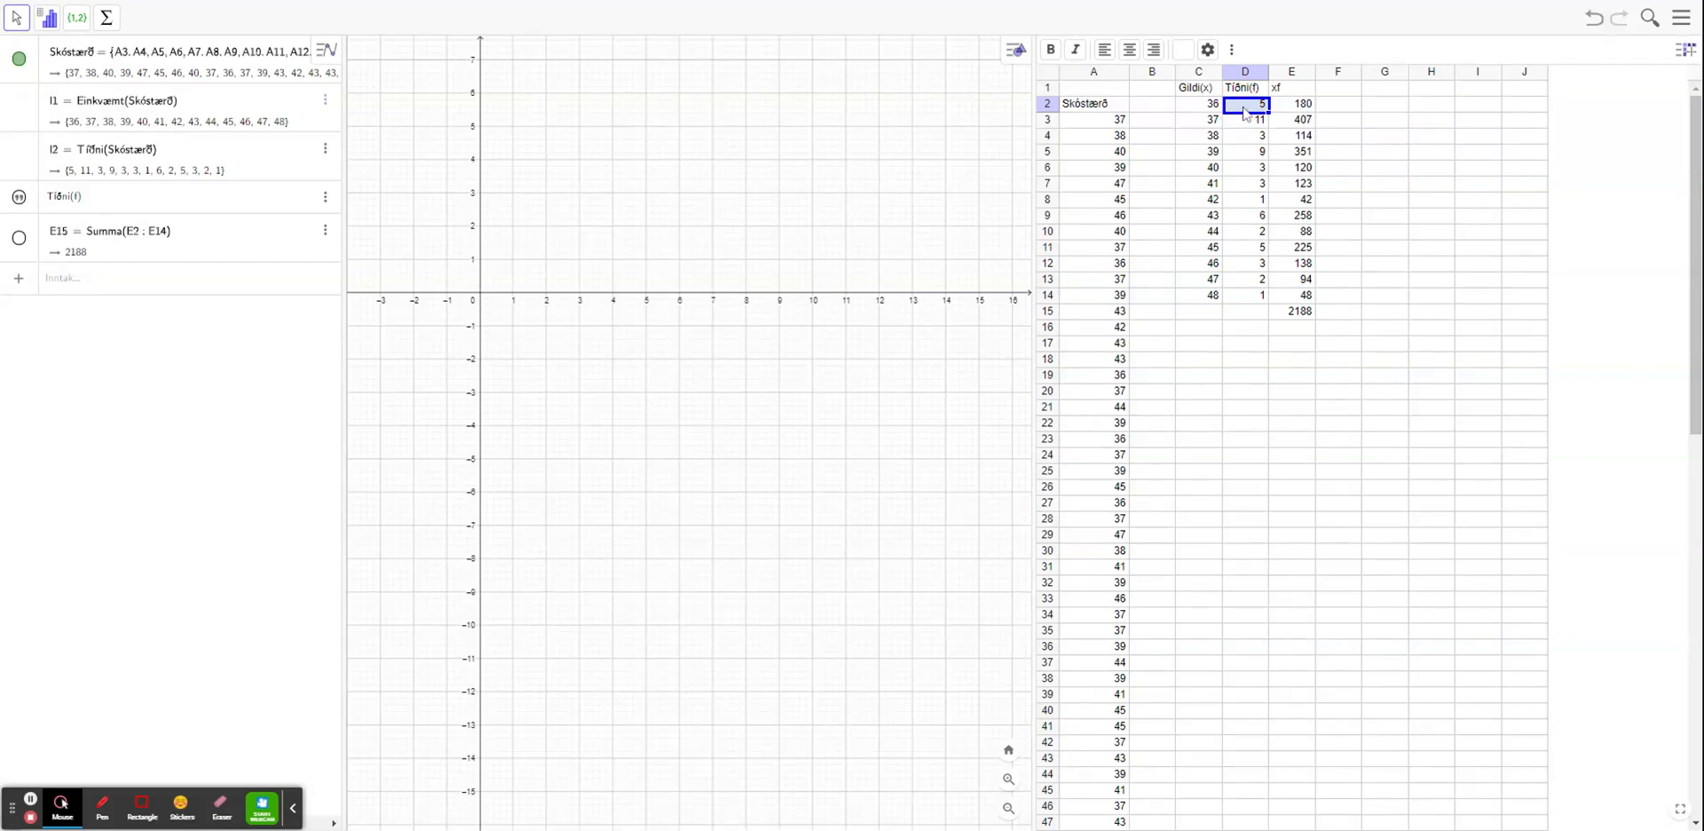
pyautogui.keyDown('shift'); pyautogui.click(1251, 181); pyautogui.keyUp('shift')
pyautogui.keyDown('shift'); pyautogui.click(1254, 296); pyautogui.keyUp('shift')
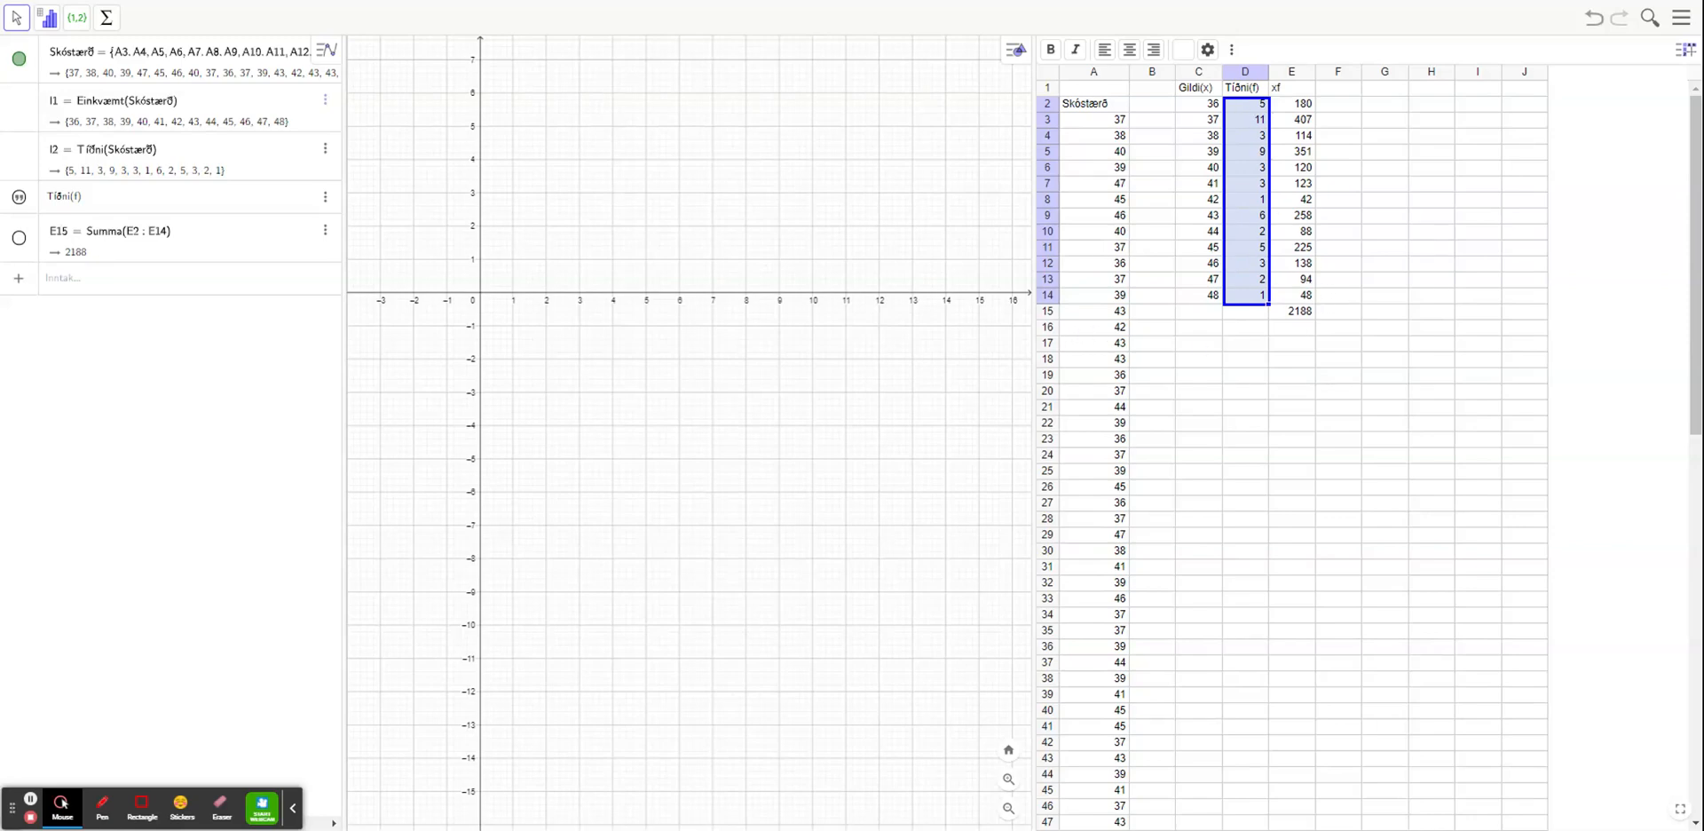
pyautogui.click(106, 17)
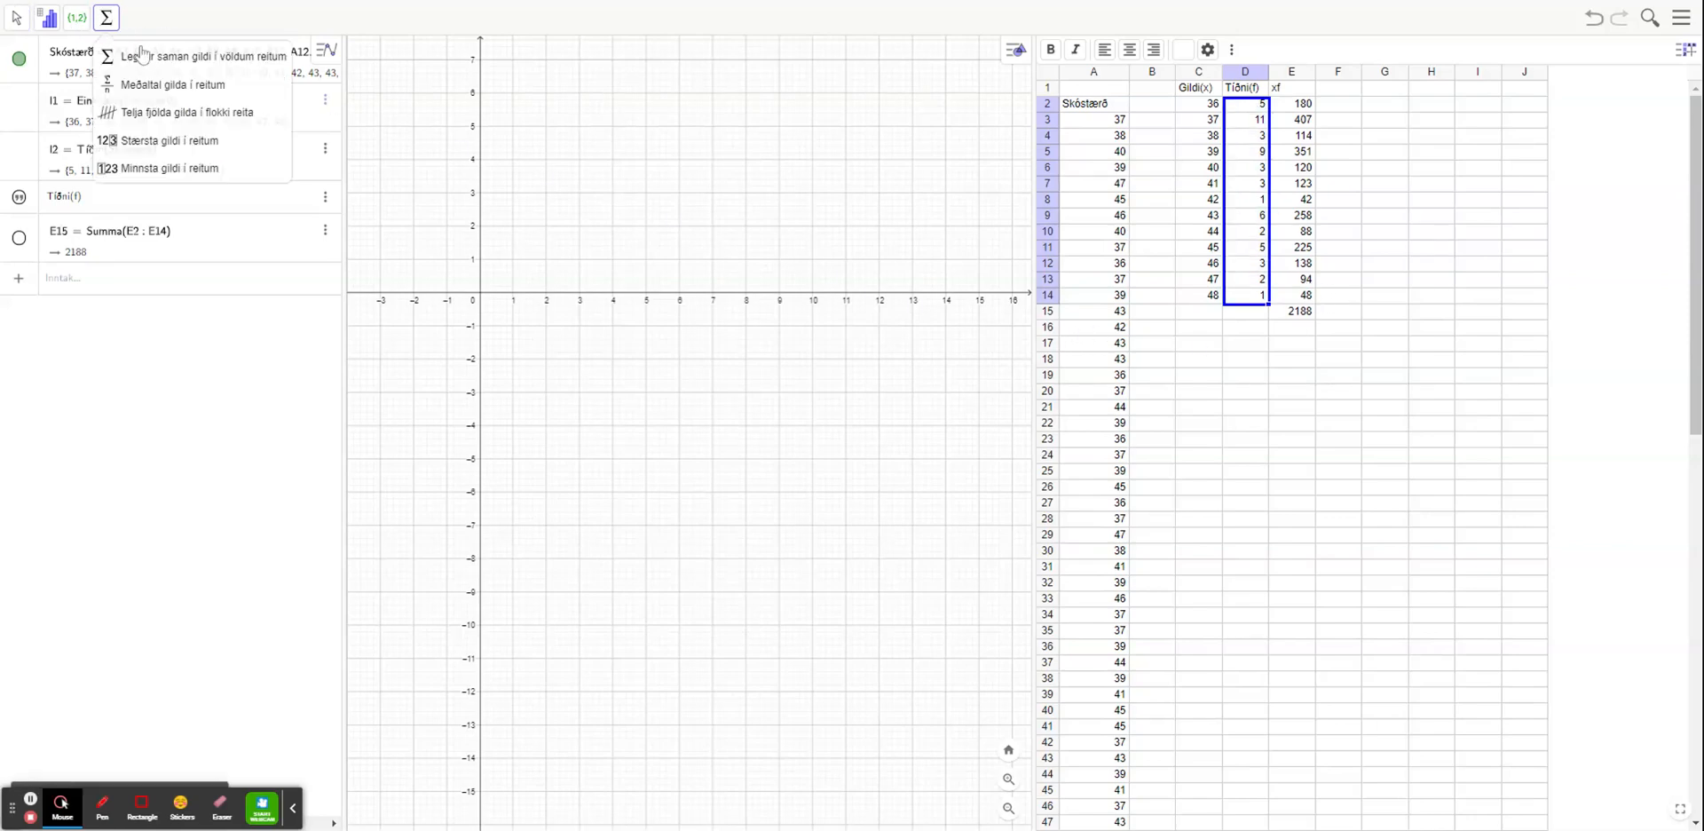
pyautogui.click(144, 59)
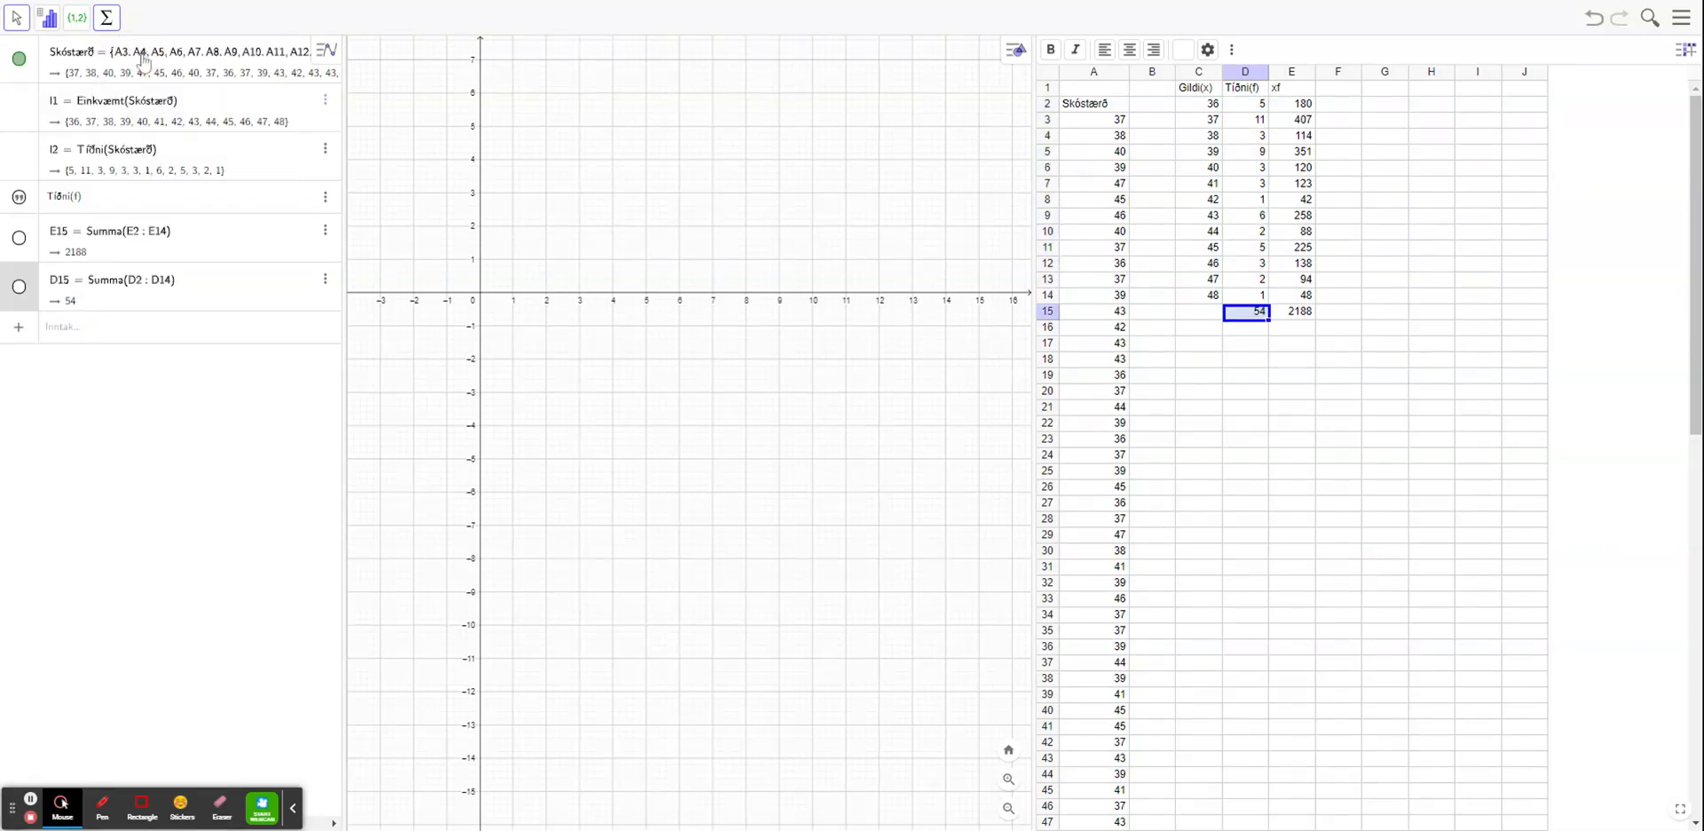
# Step: Calculate the mean in D17 by dividing E15 by D15
pyautogui.click(1243, 346)
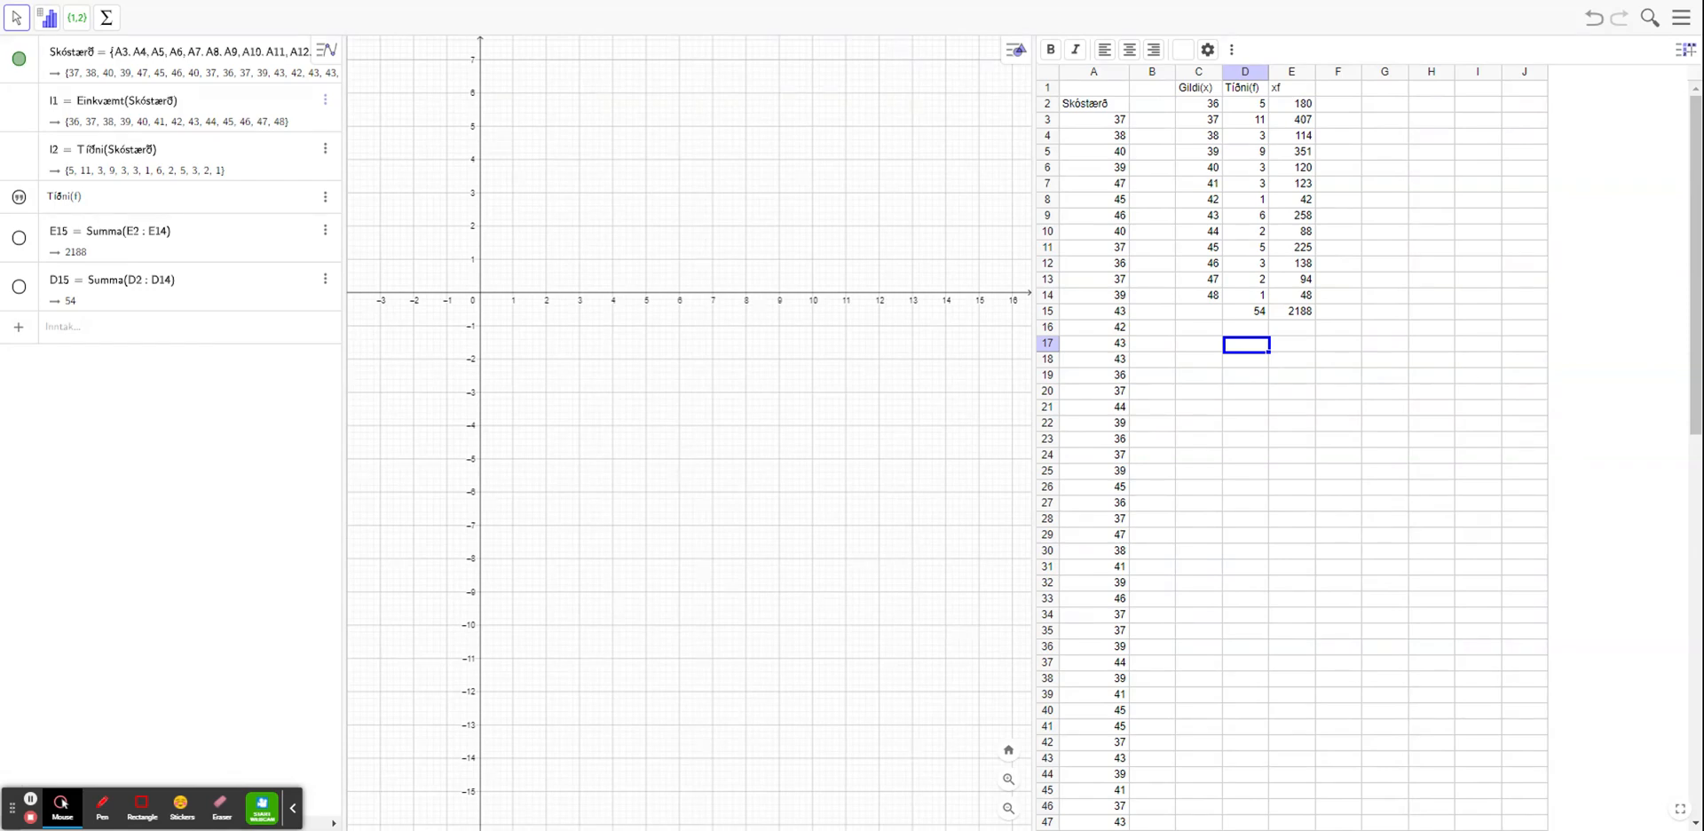
pyautogui.write('=')
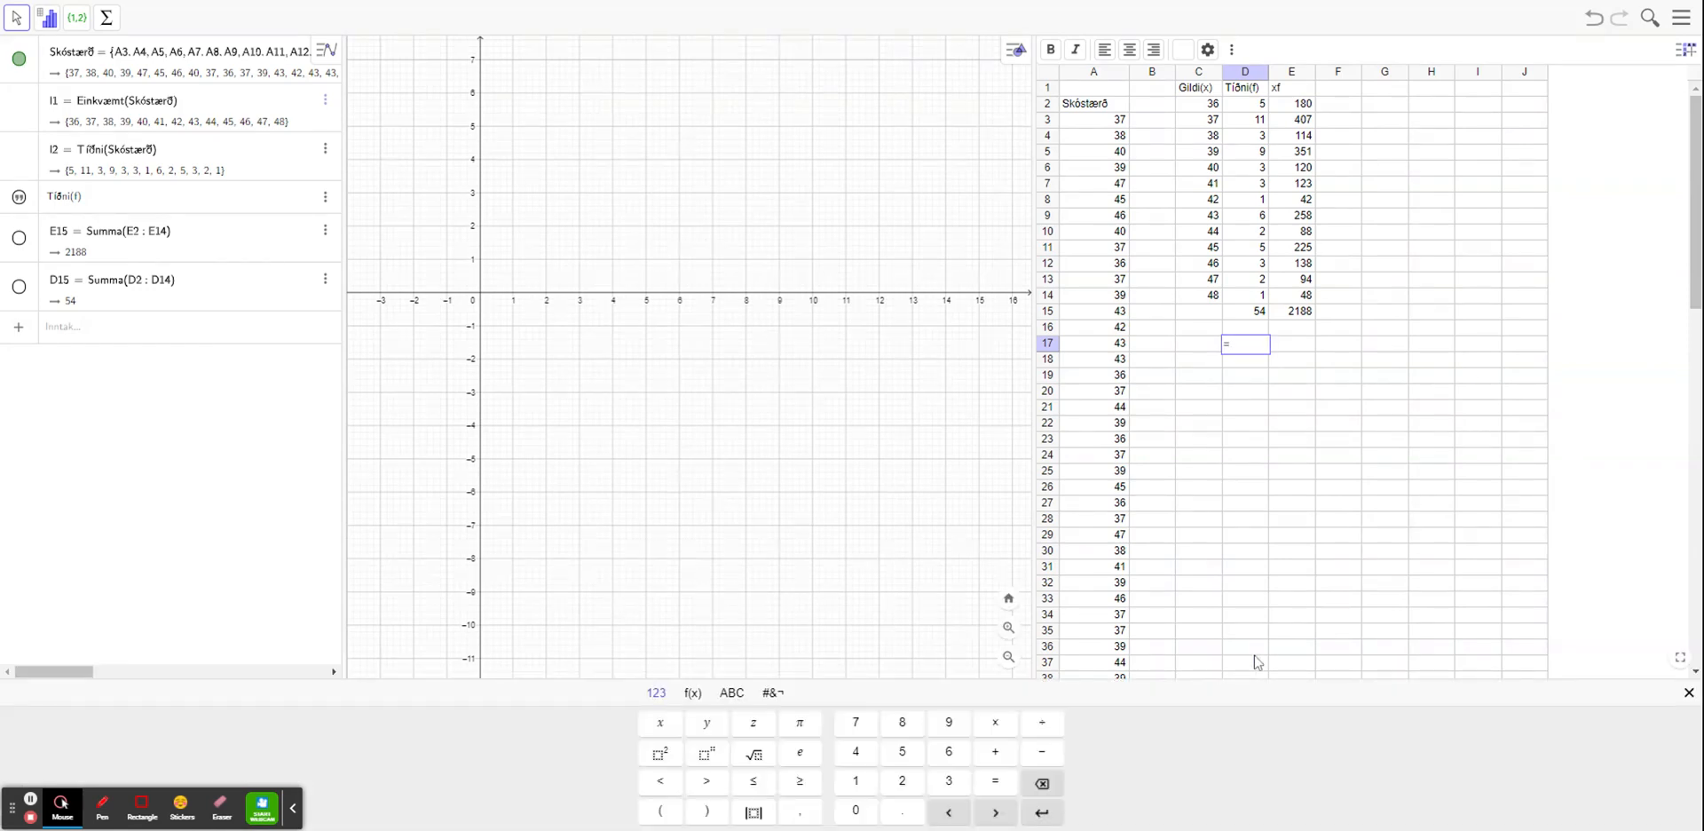
pyautogui.click(1300, 312)
pyautogui.click(1041, 721)
pyautogui.click(1246, 315)
pyautogui.press('Return')
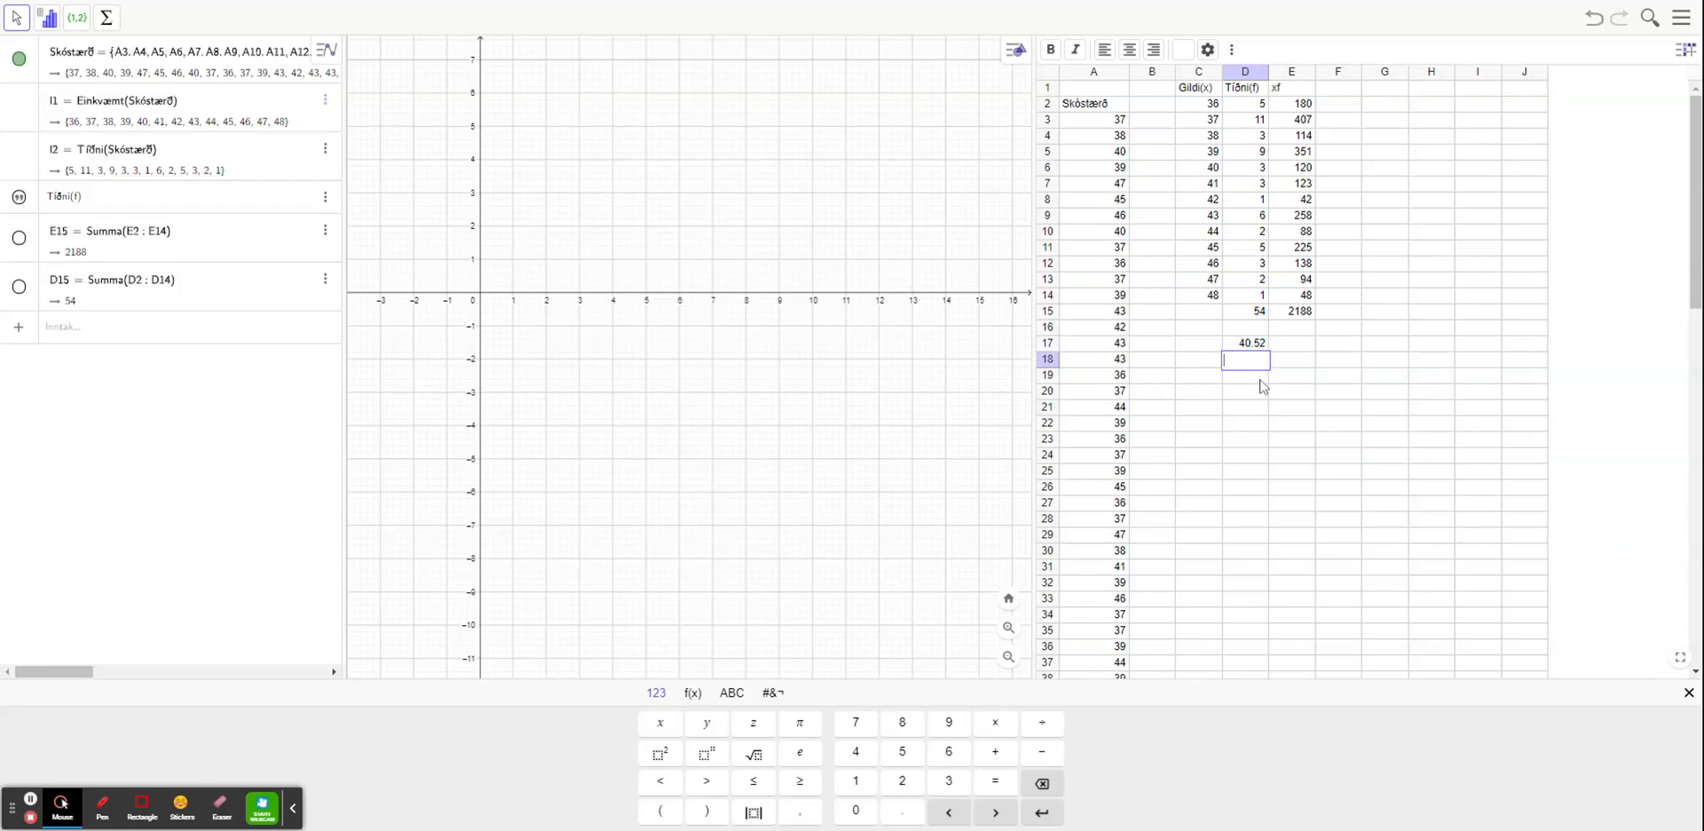
# Step: Delete the calculated mean from D17
pyautogui.click(1243, 345)
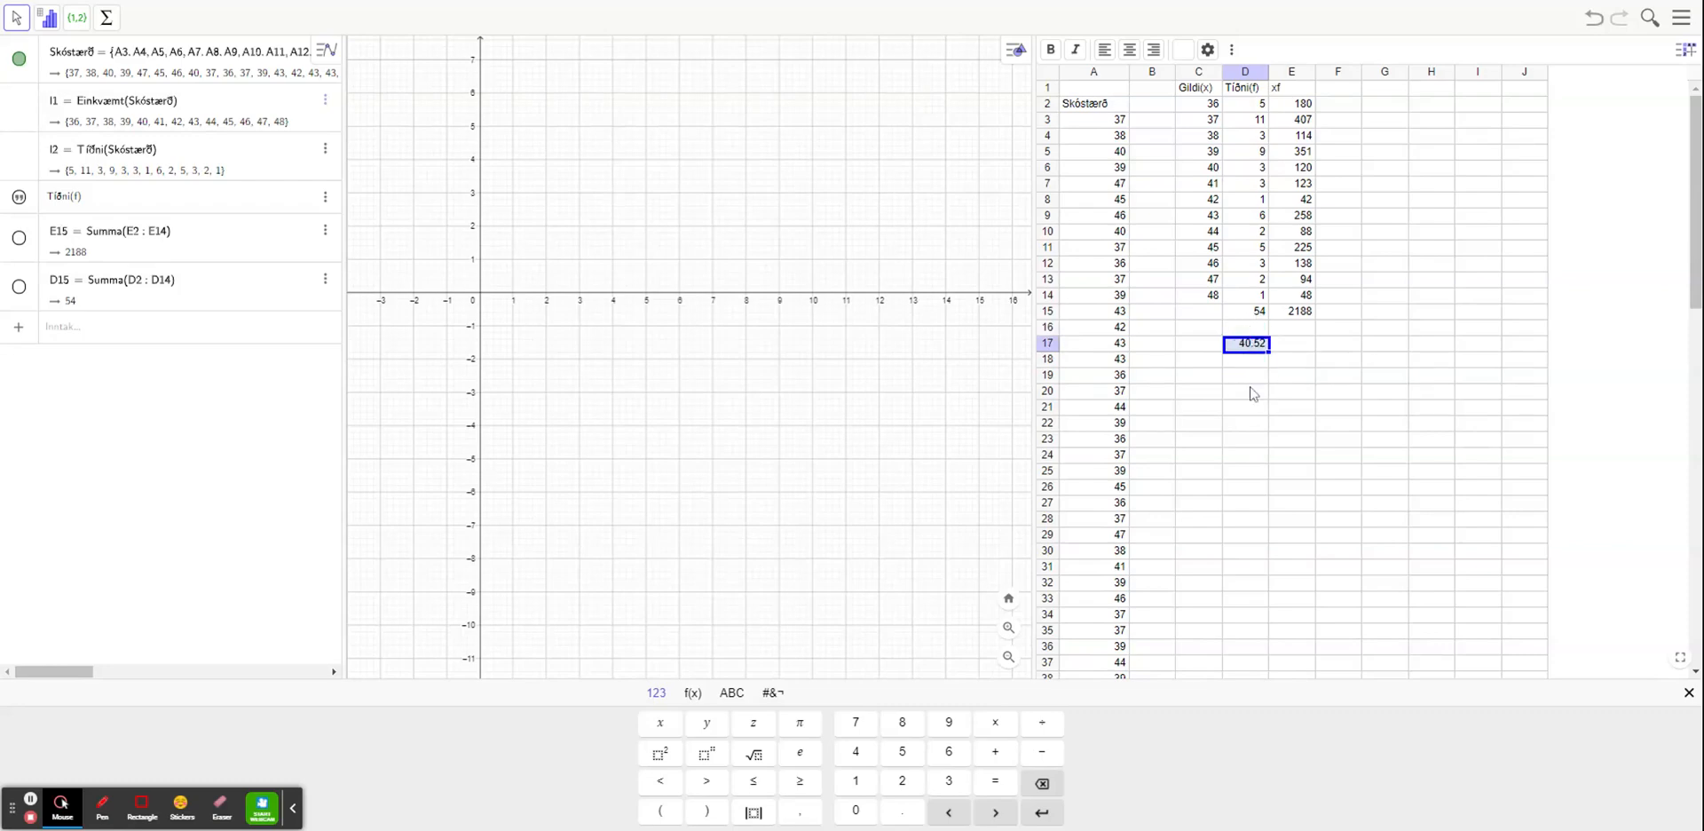
pyautogui.rightClick(1247, 347)
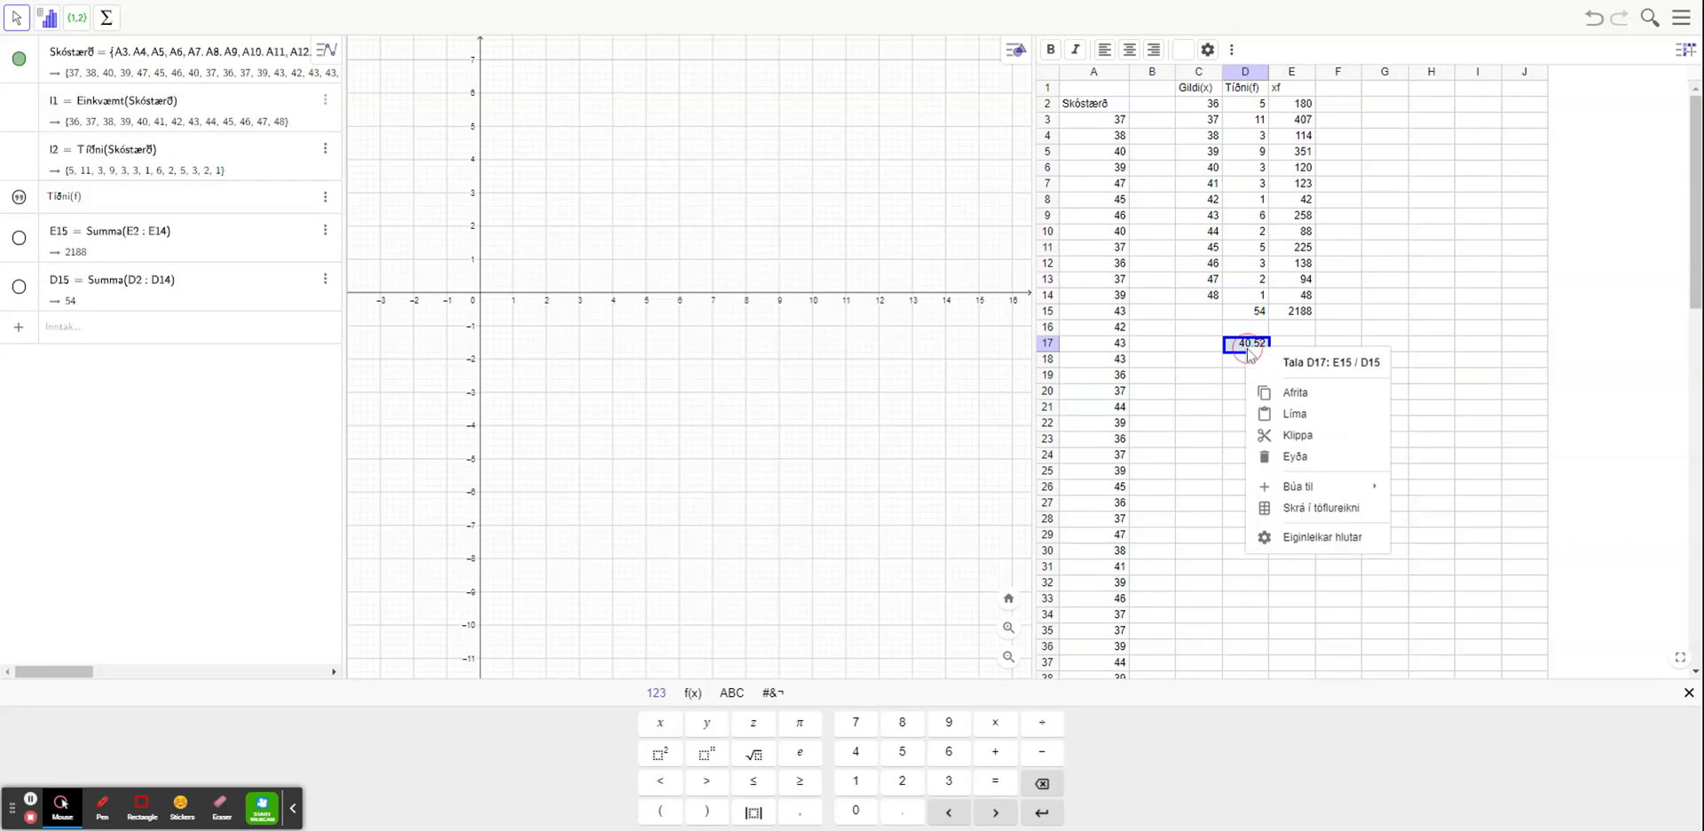
pyautogui.click(1298, 456)
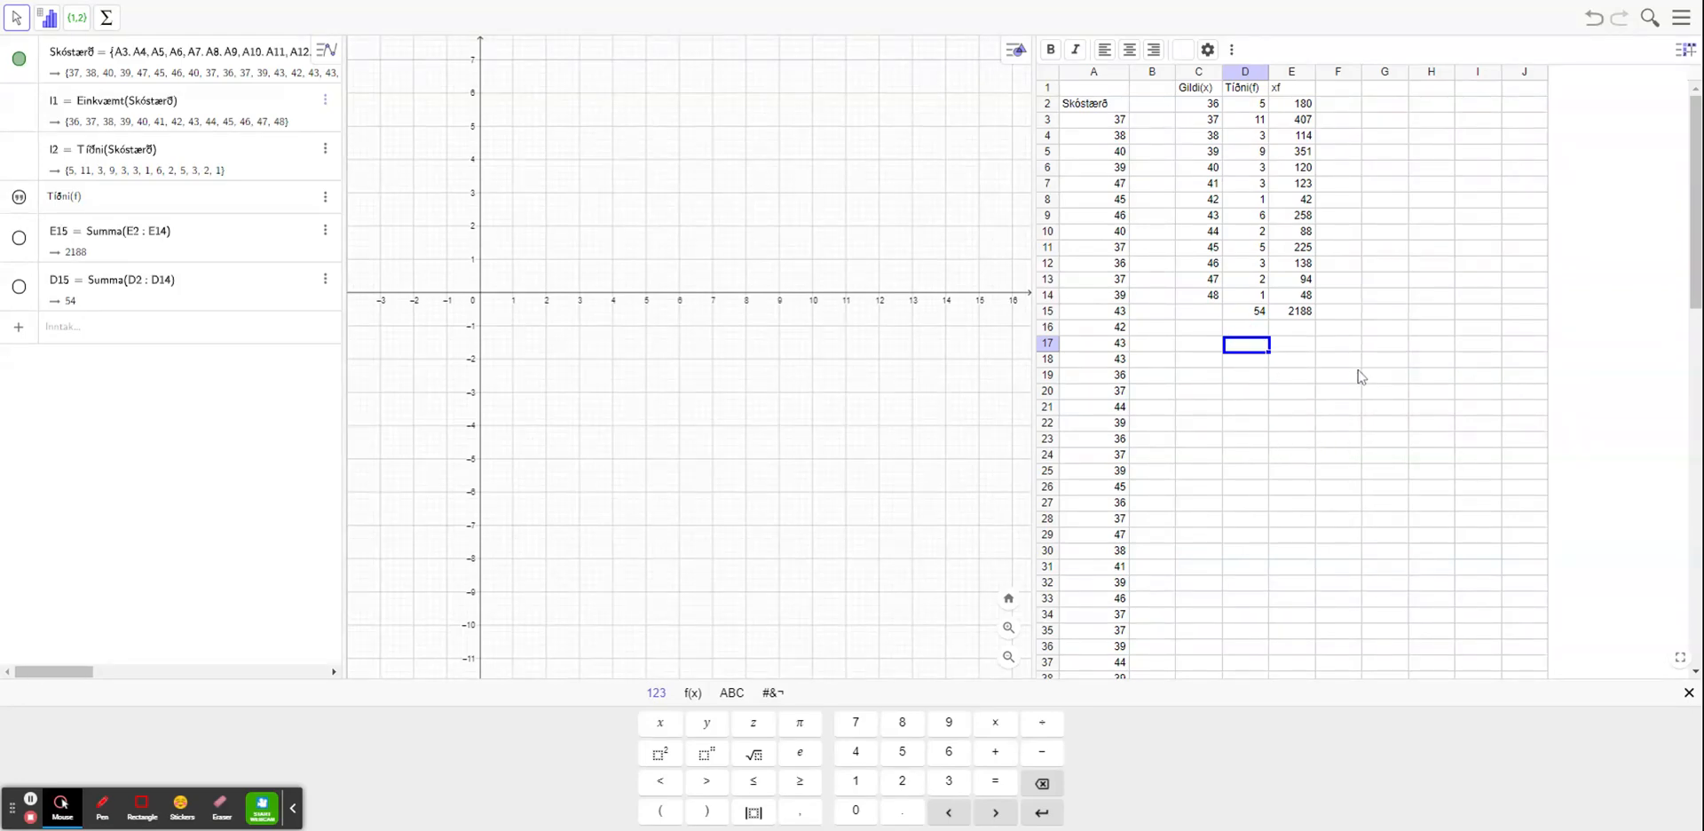
# Step: Calculate the mean of the shoe-size list in the algebra input with Meðalt(Skóstærð)
pyautogui.click(91, 327)
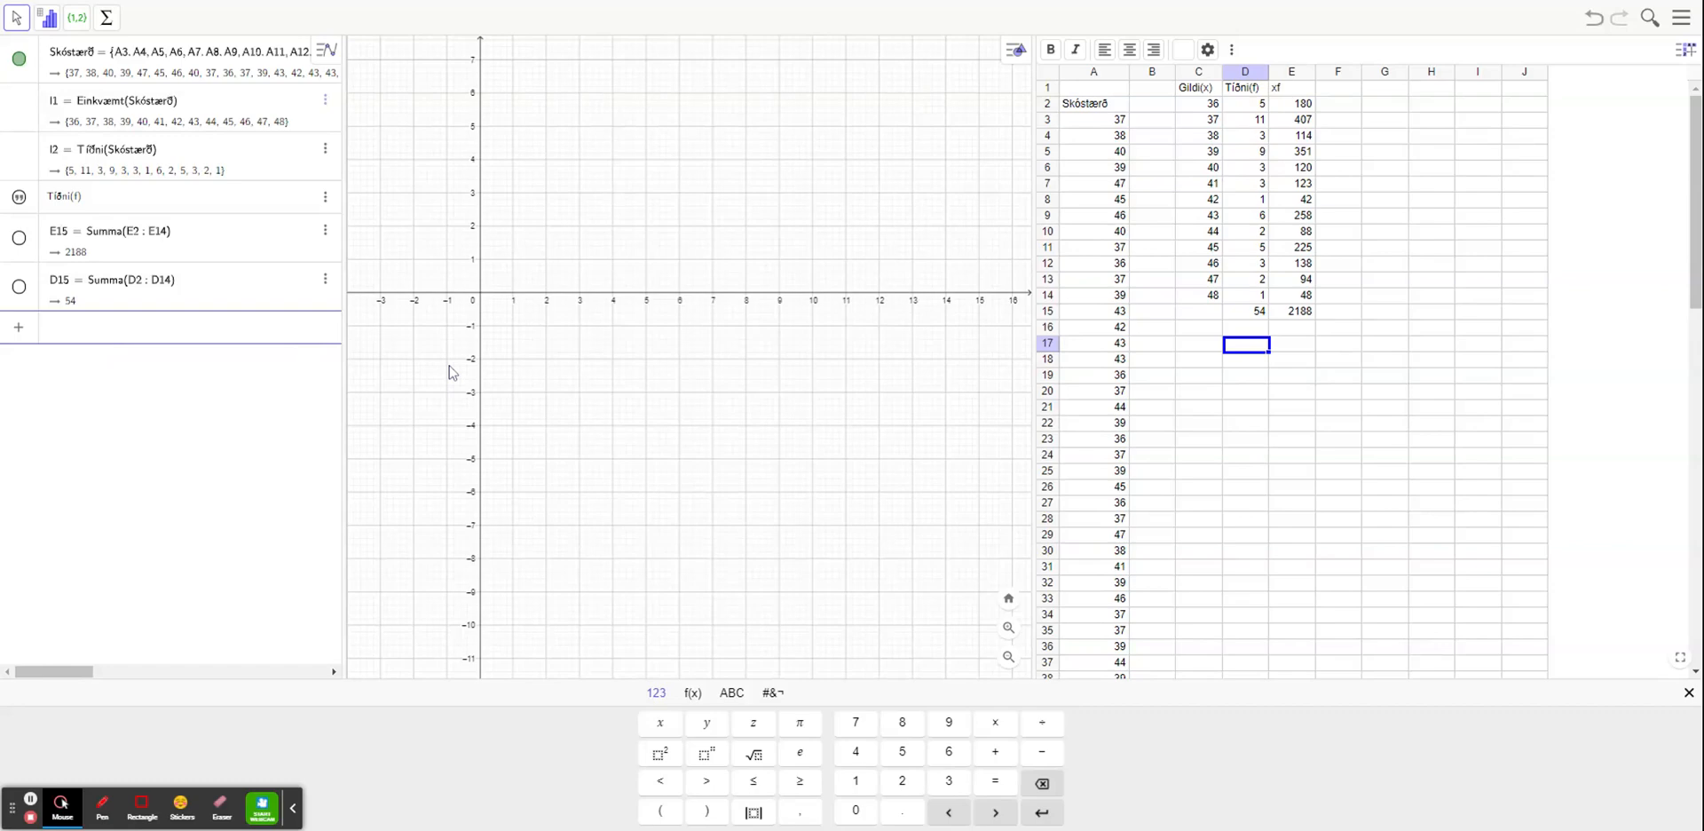
pyautogui.write('meða')
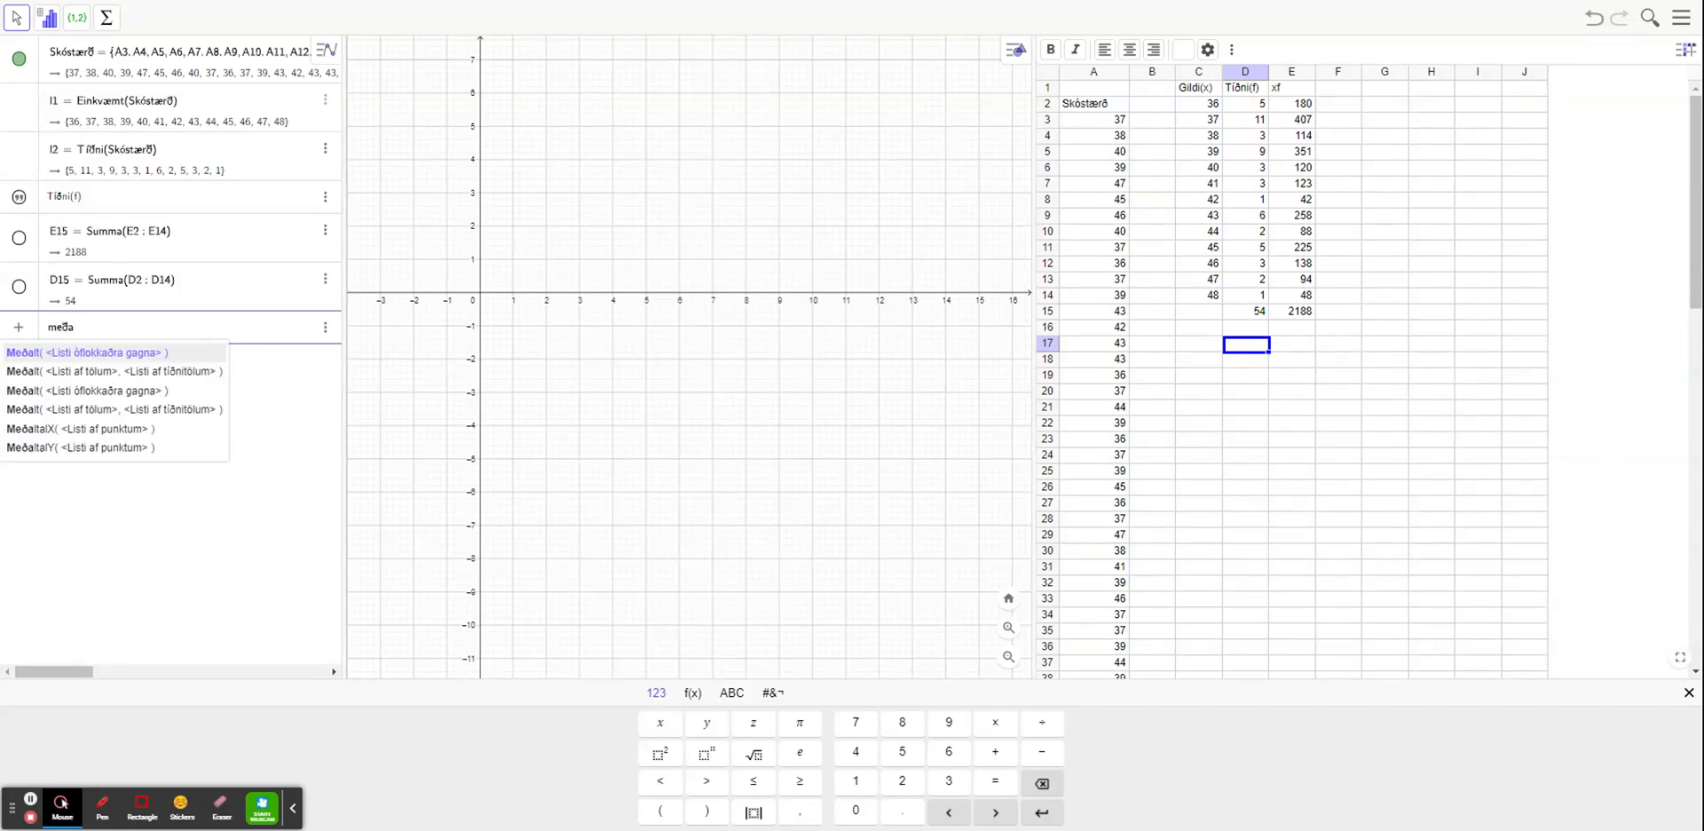
pyautogui.press('Return')
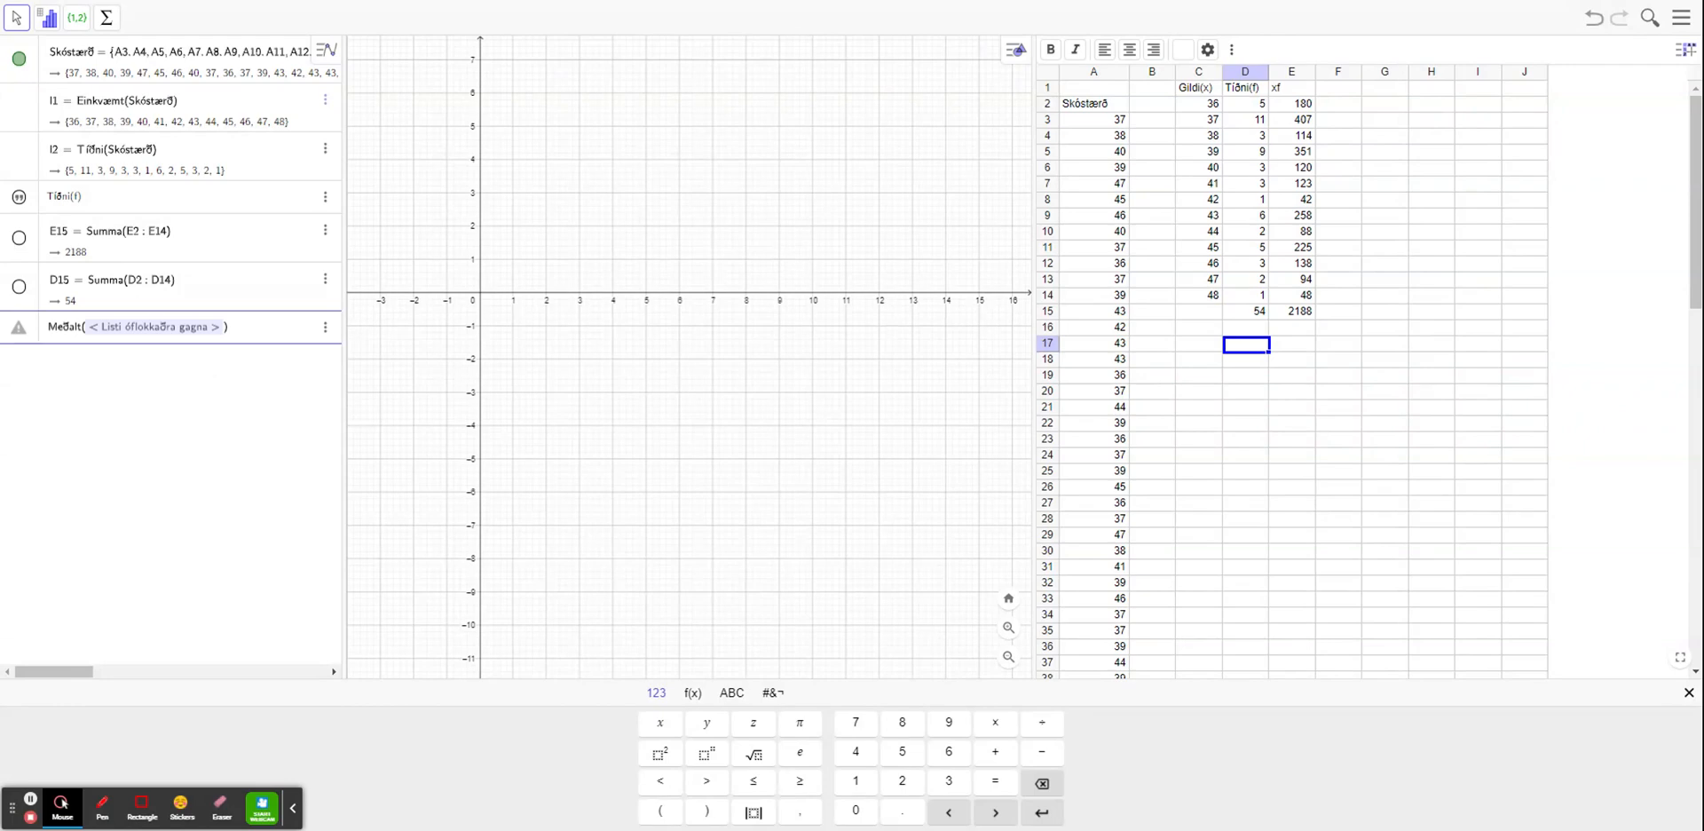
pyautogui.write('Skó')
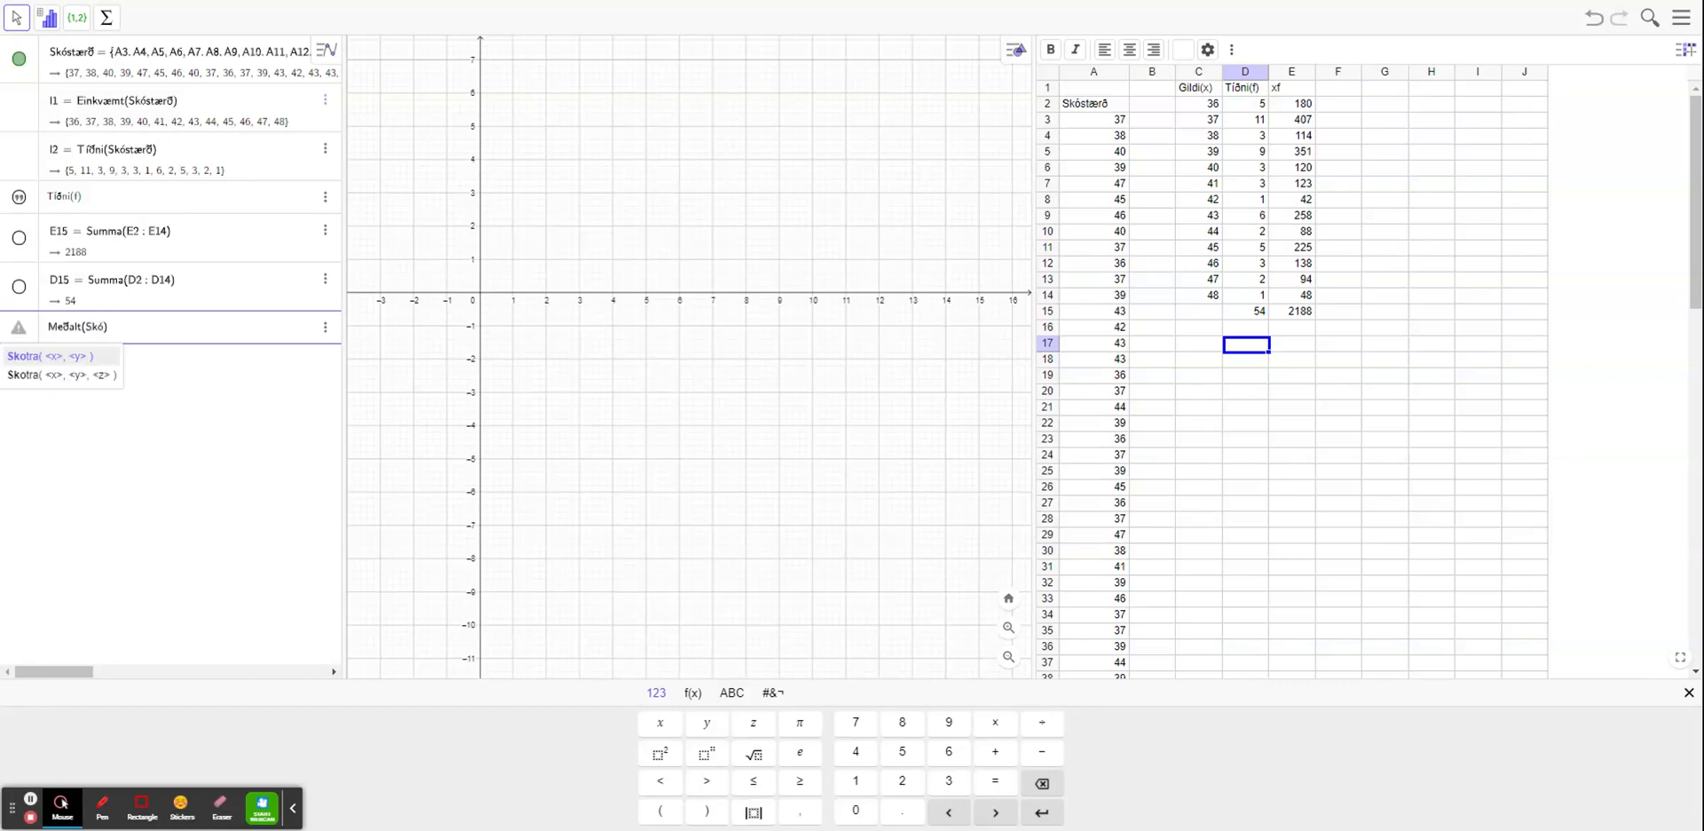
pyautogui.write('stærð')
pyautogui.press('Return')
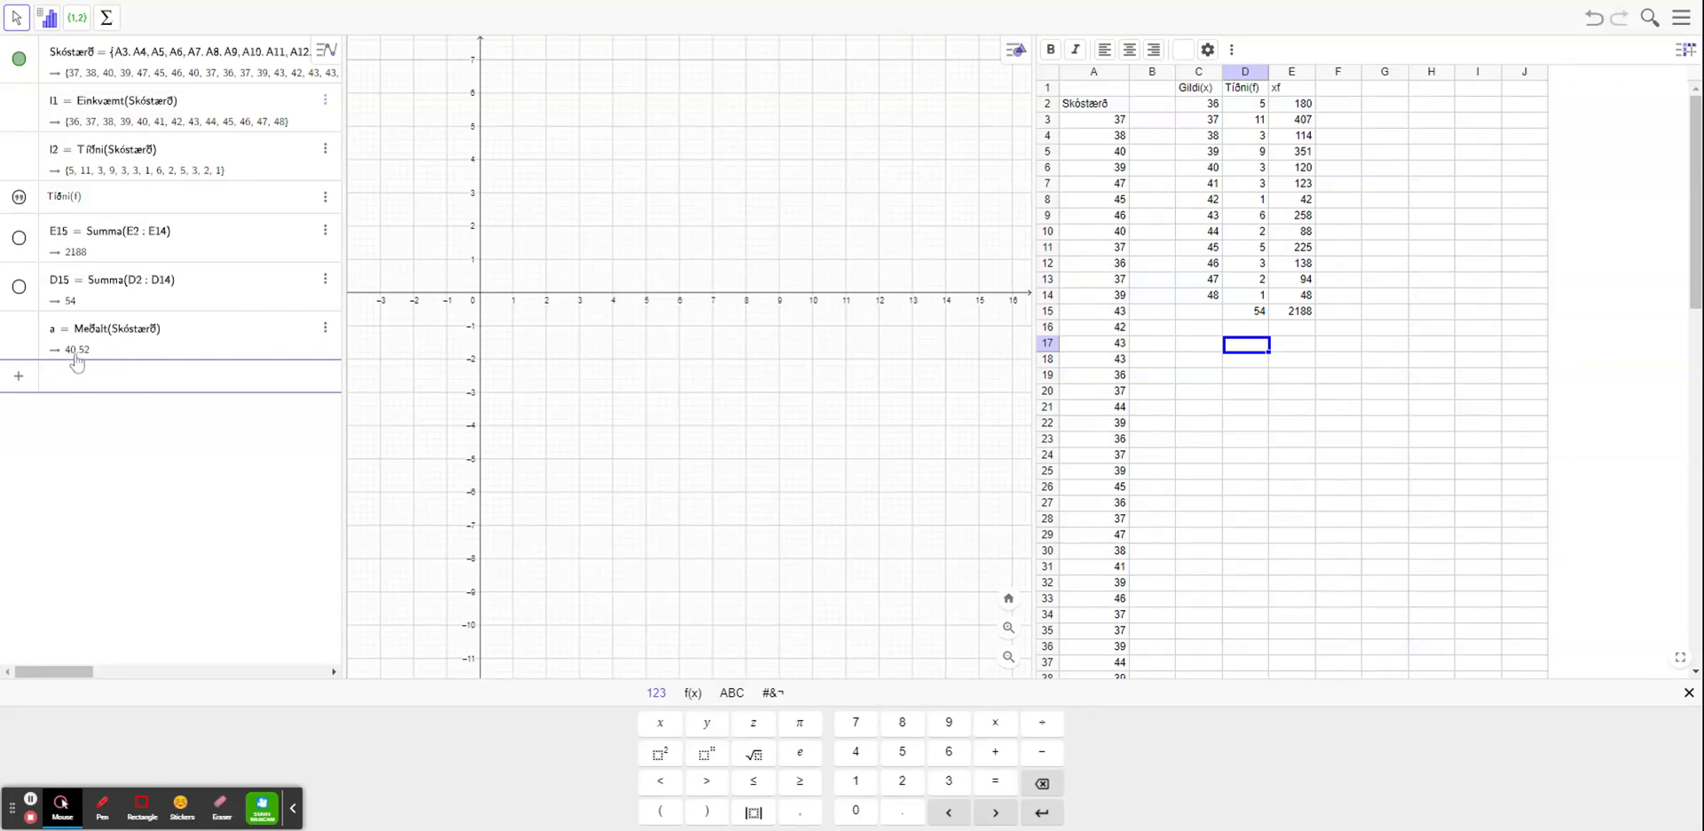
# Step: Delete the whole xf column in E1:E15, including its header and sum
pyautogui.click(1290, 90)
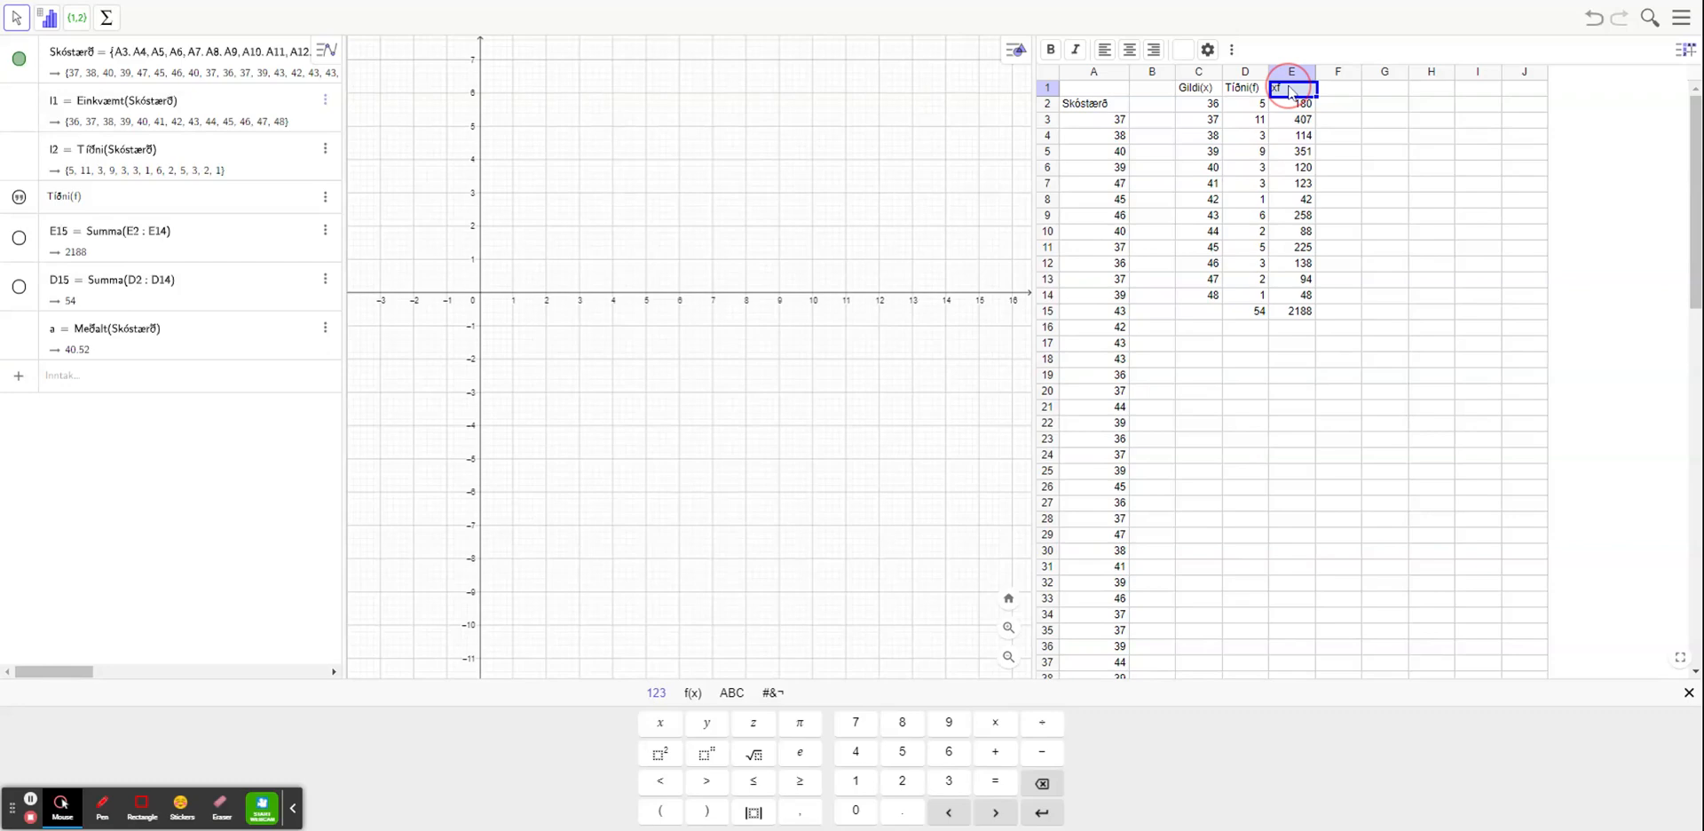
pyautogui.moveTo(1290, 90); pyautogui.dragTo(1311, 323)
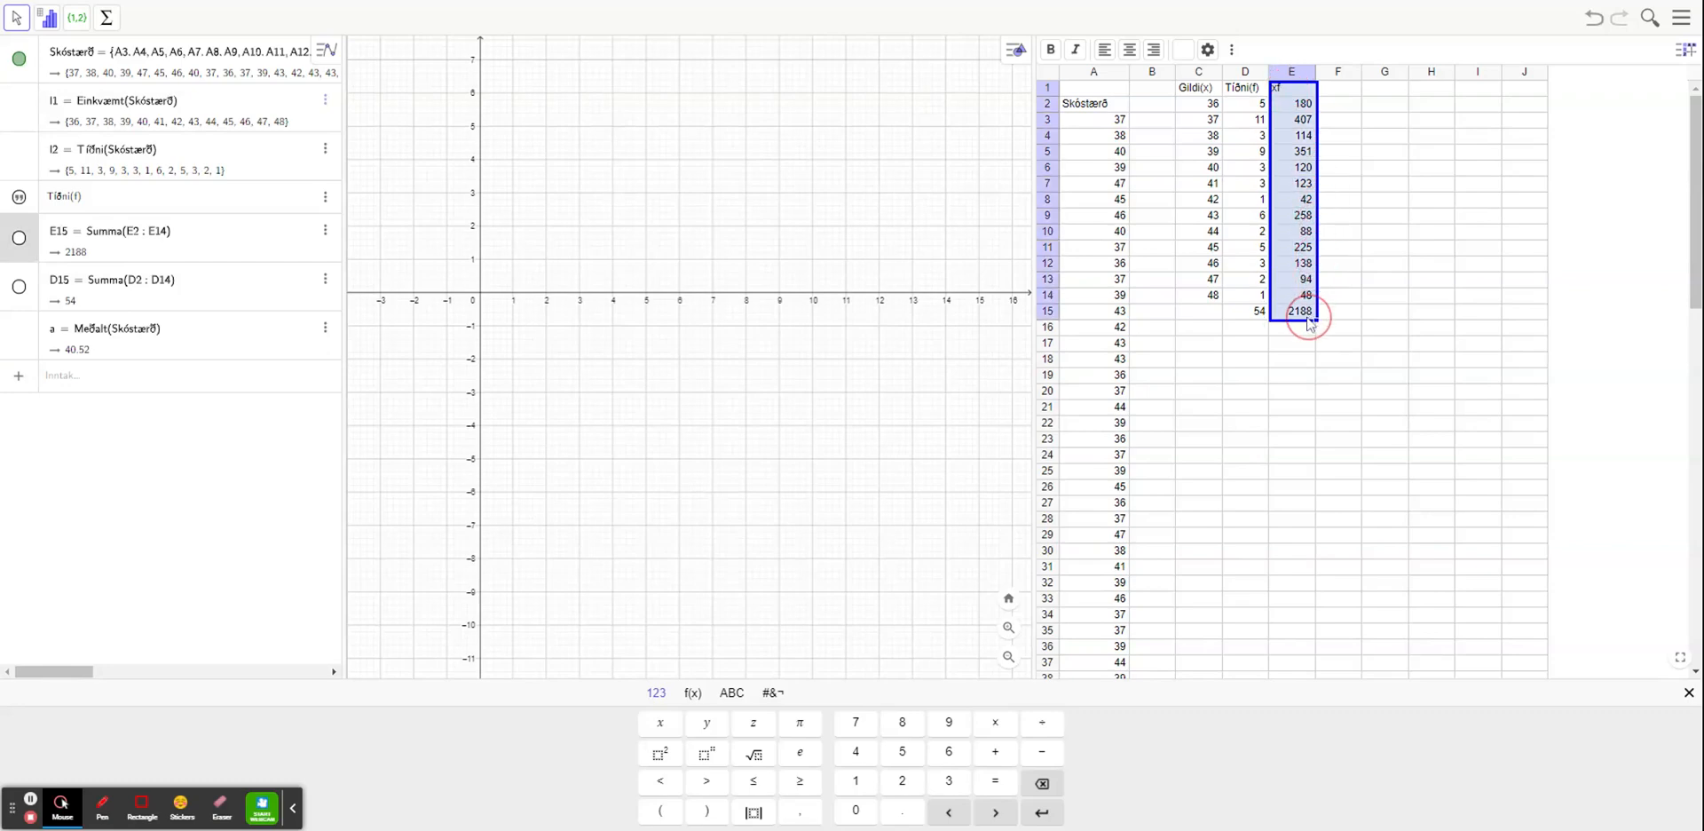
pyautogui.rightClick(1297, 258)
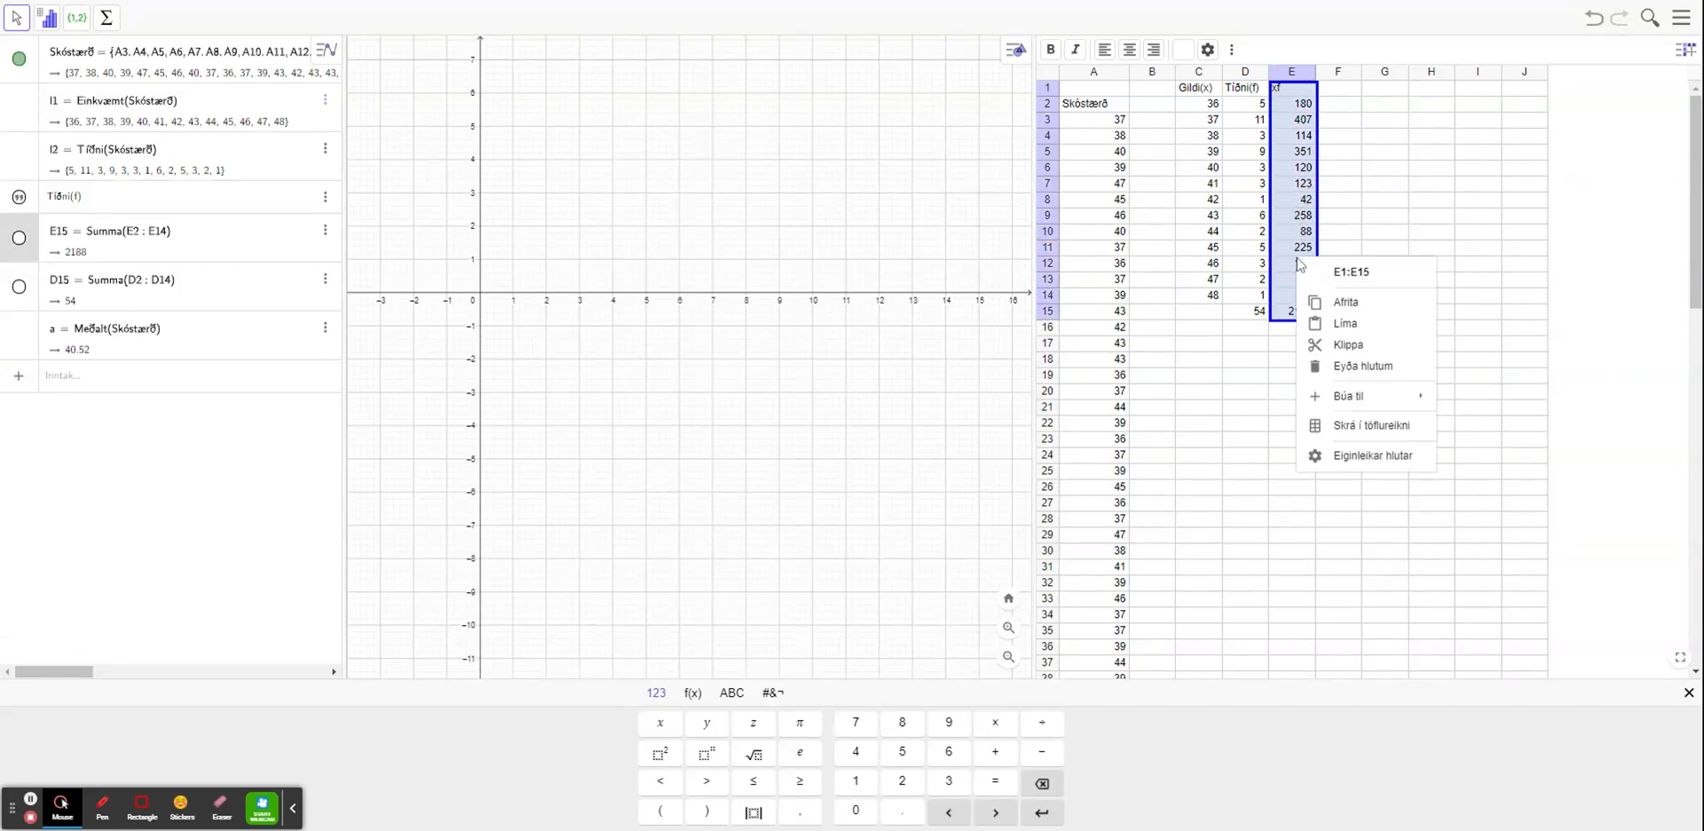
pyautogui.click(1378, 376)
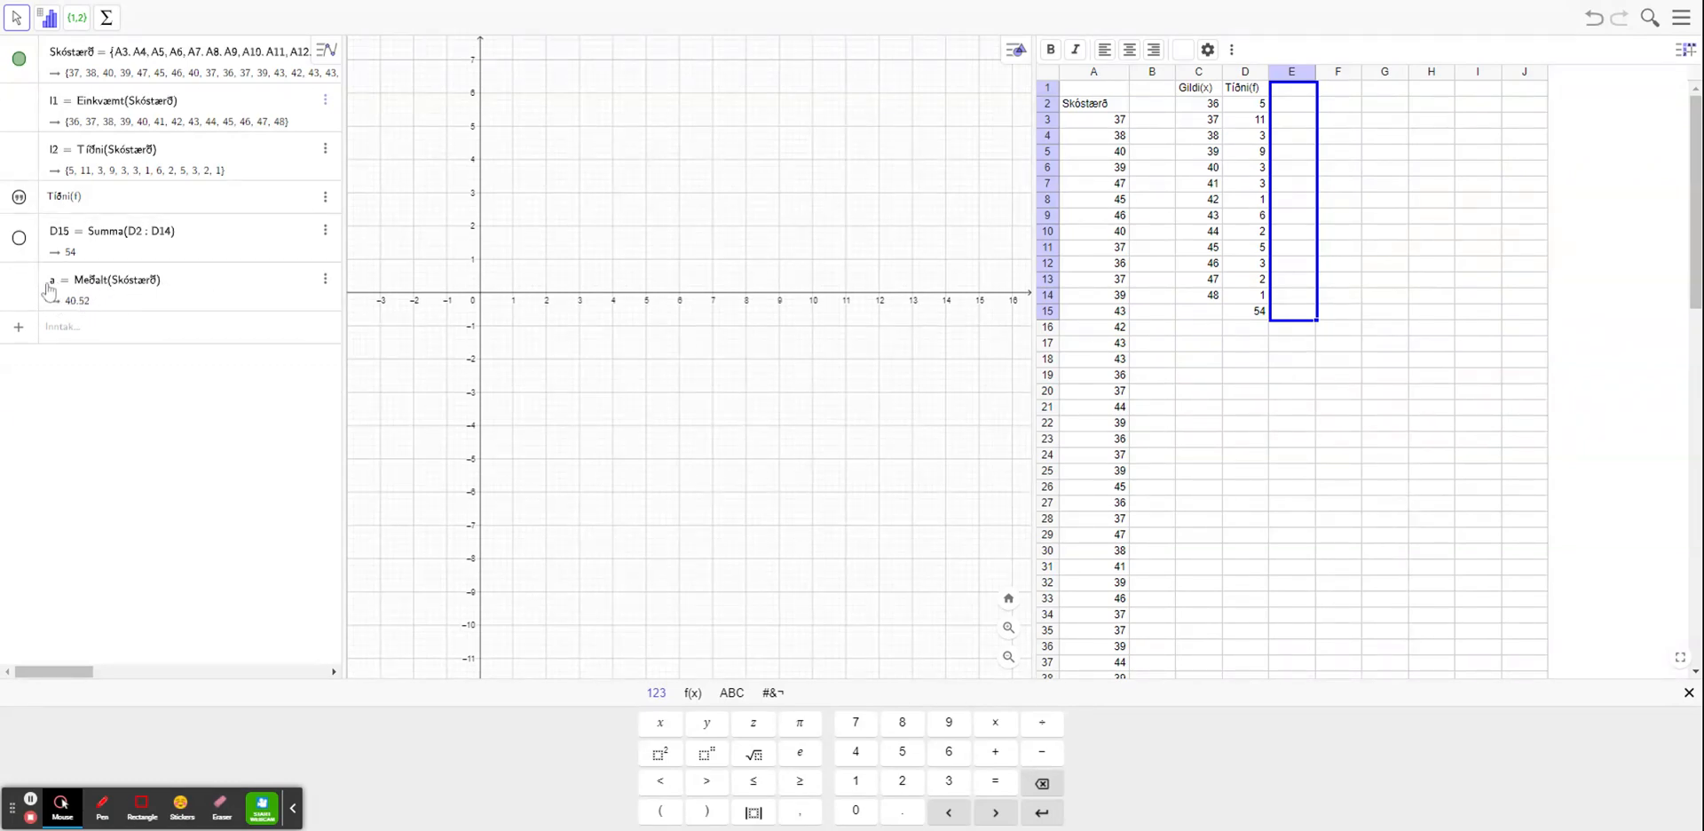
# Step: Rename the mean value a as mt
pyautogui.rightClick(92, 284)
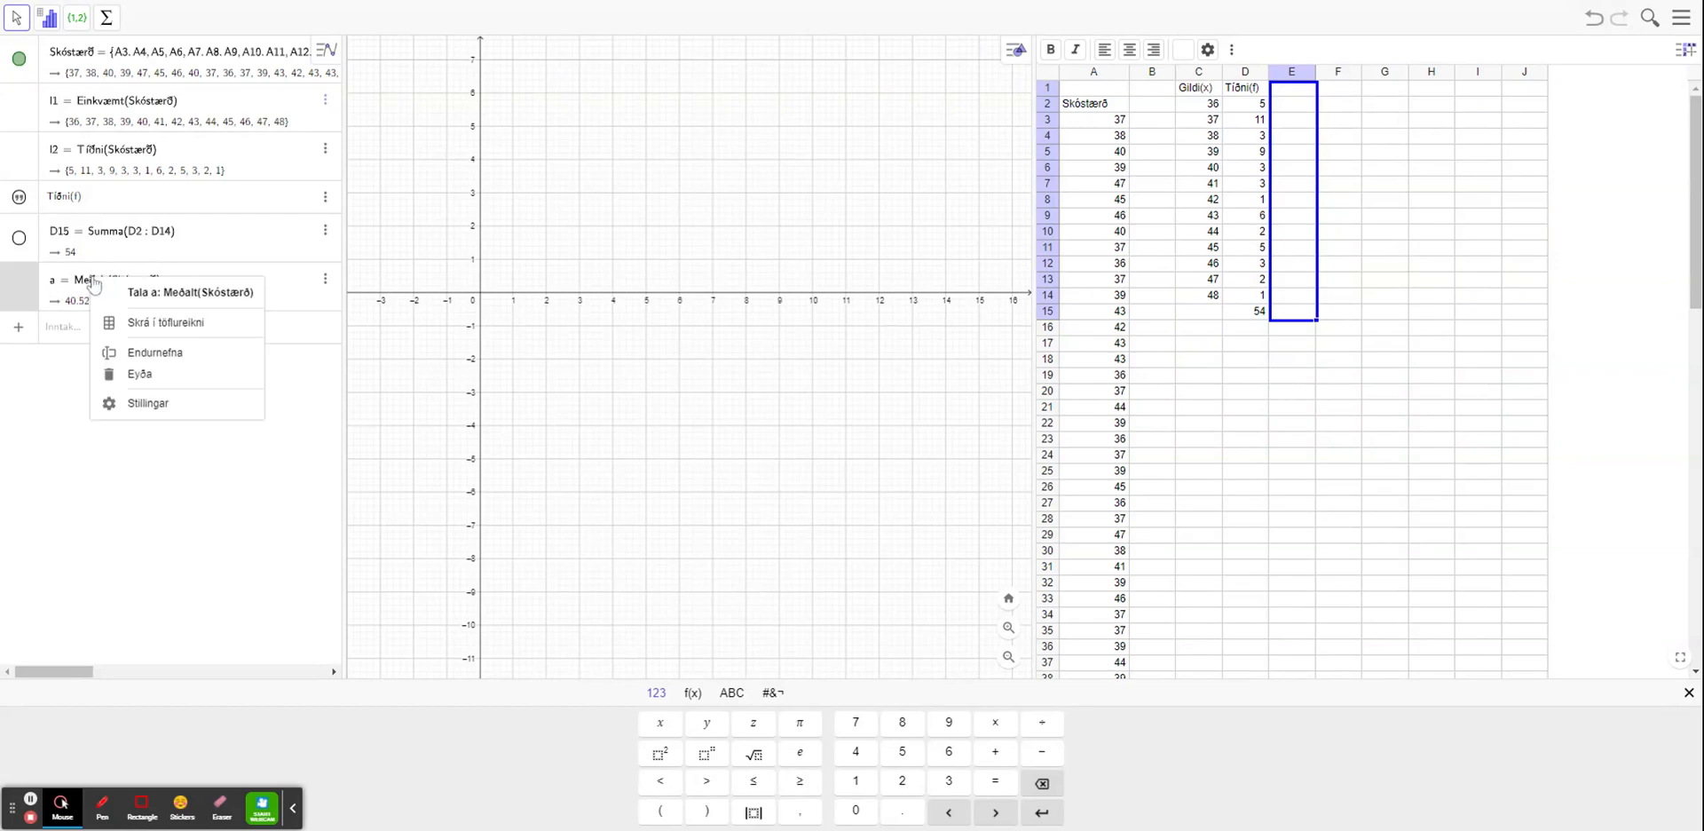
pyautogui.click(155, 353)
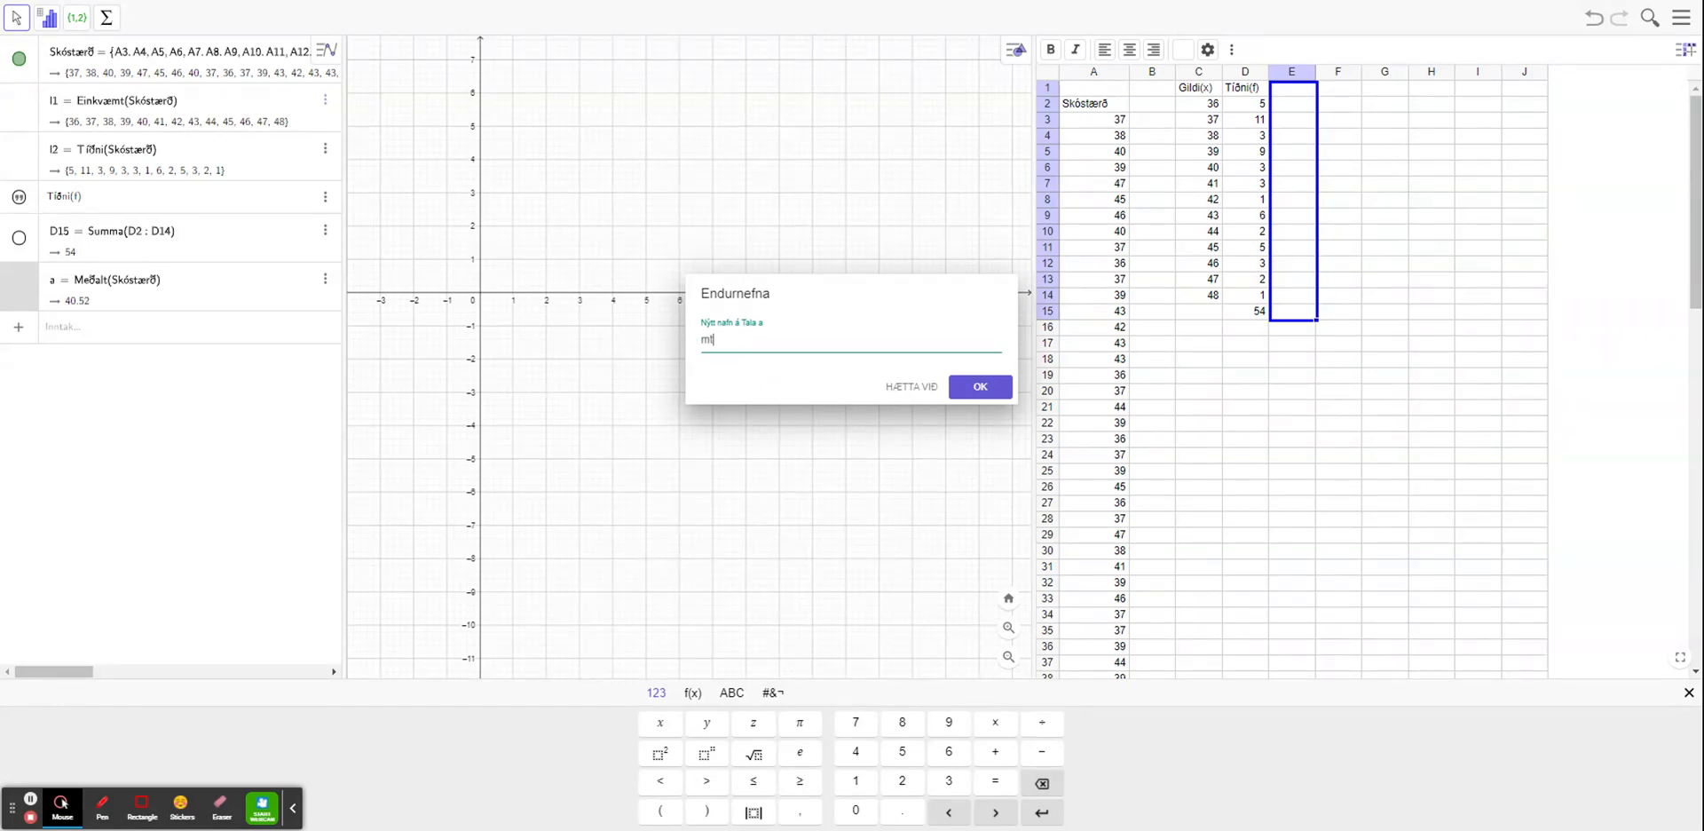
pyautogui.click(981, 392)
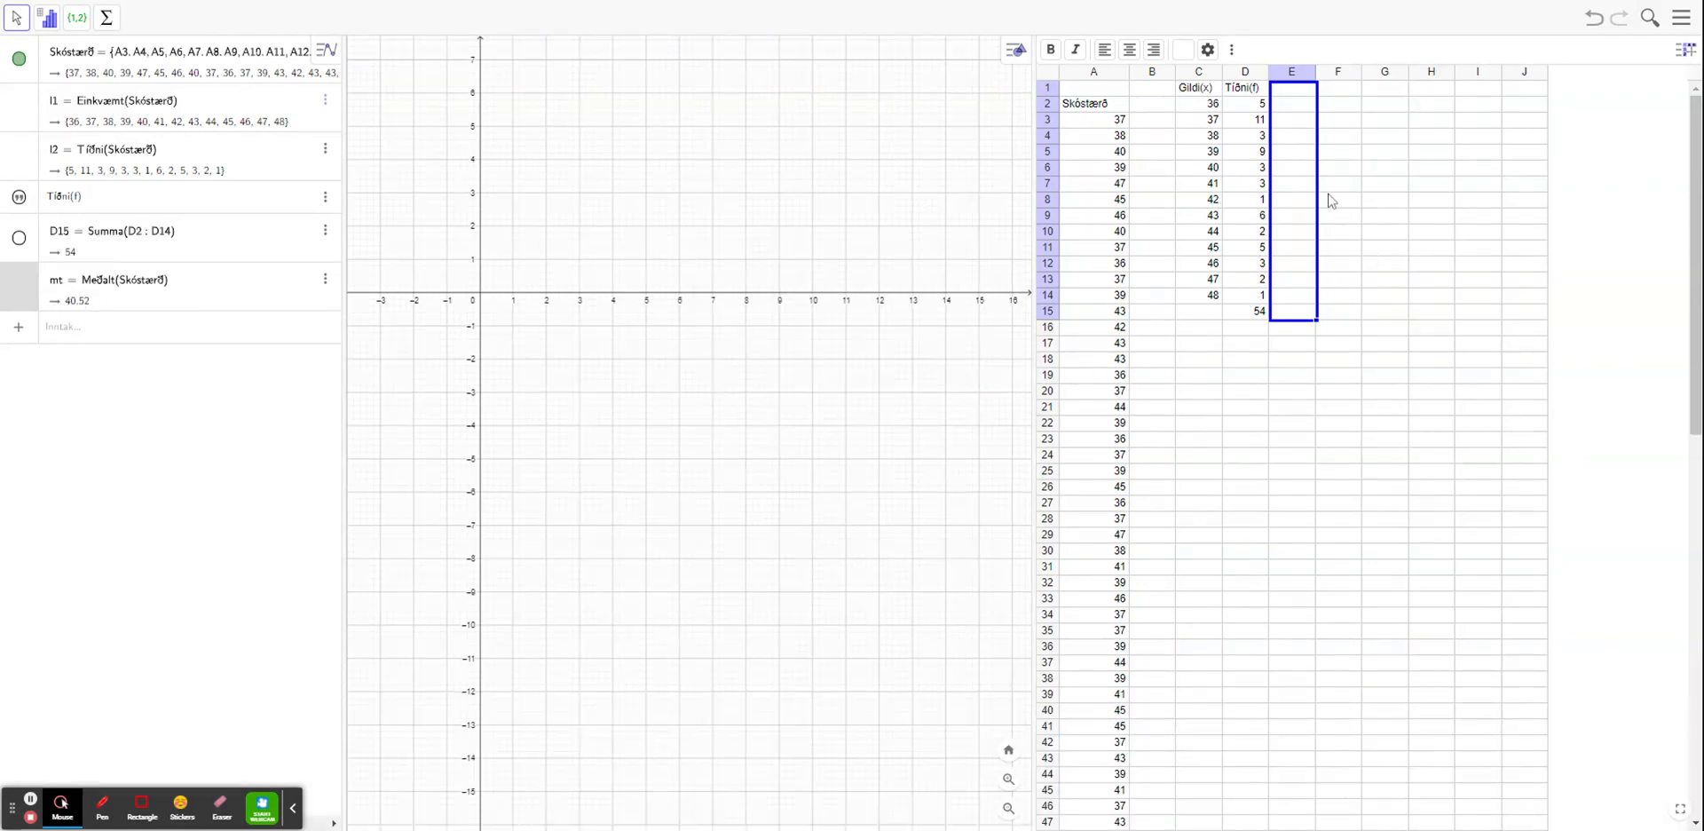
# Step: Add the column header Frávik in cell E1 of the frequency table
pyautogui.click(1296, 94)
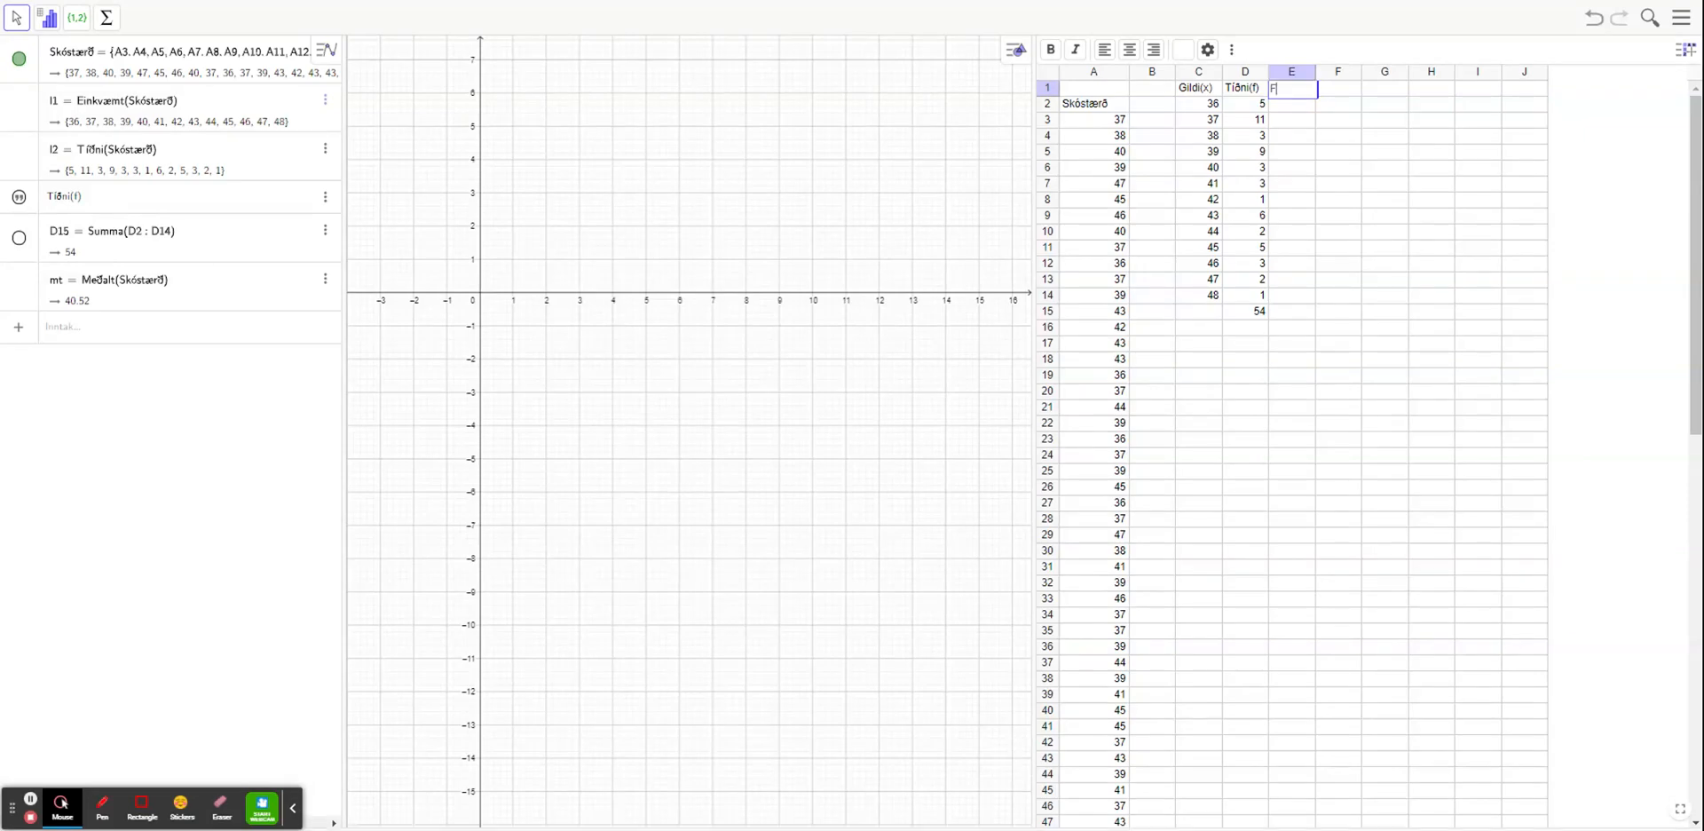
pyautogui.write('Frávik')
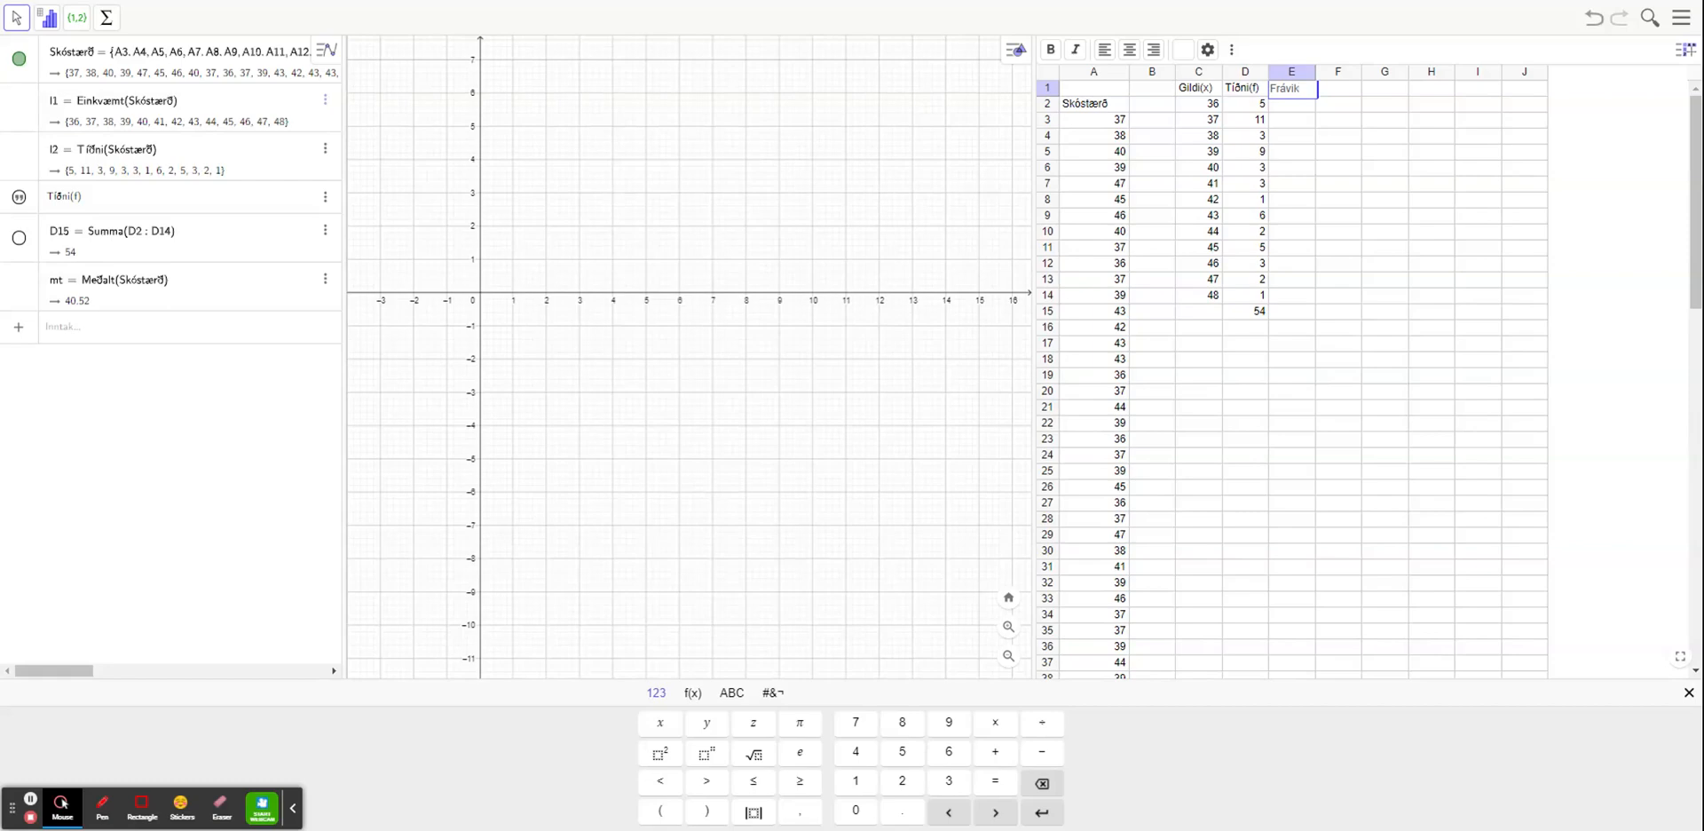
pyautogui.press('Return')
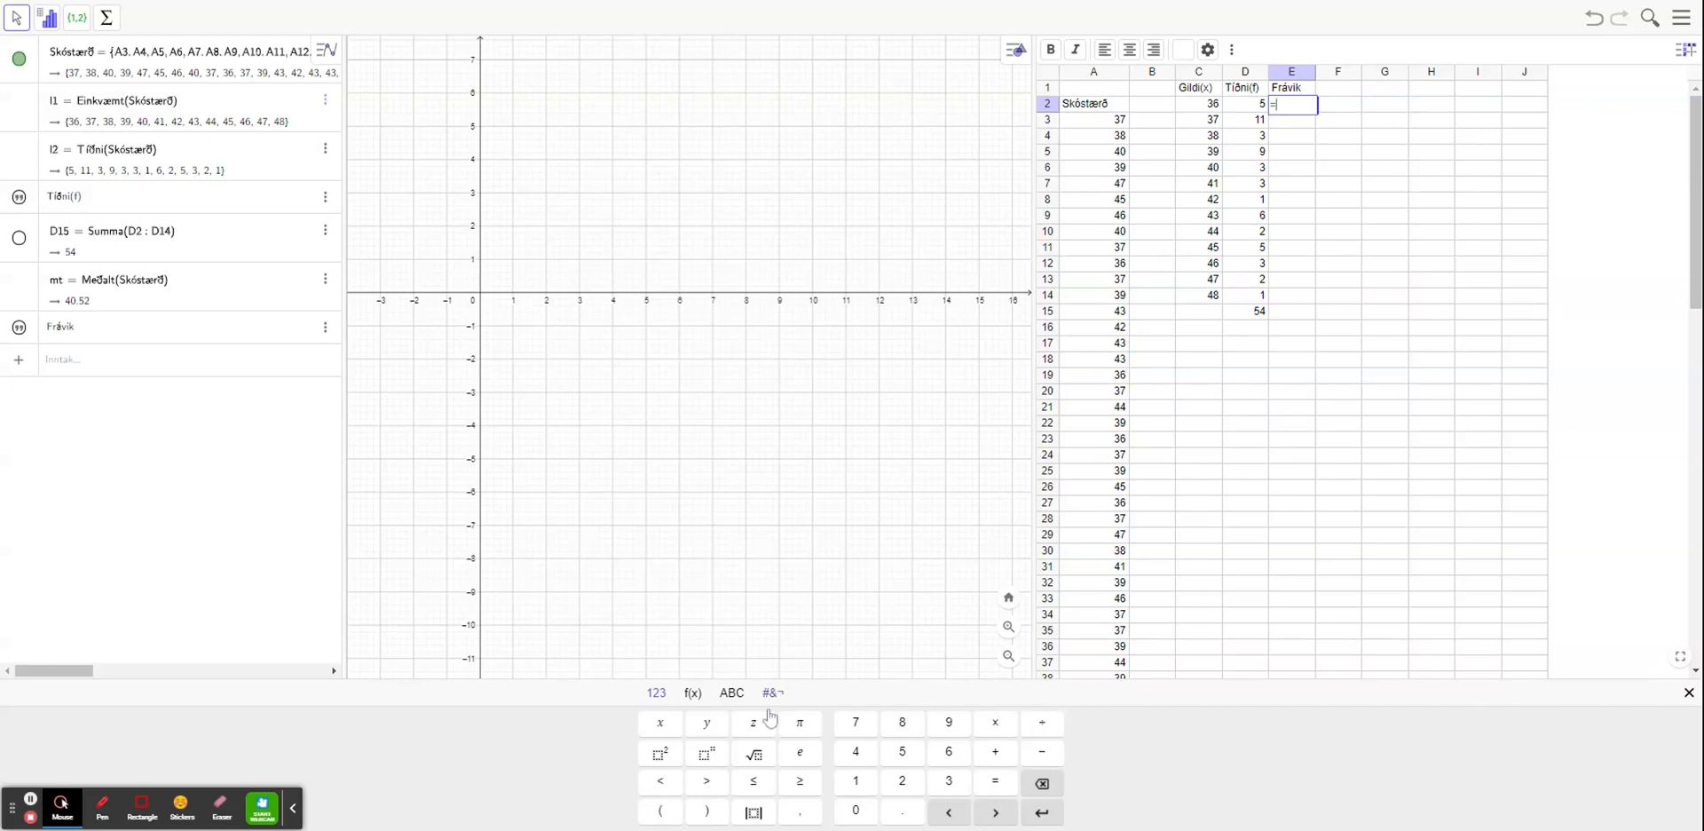
# Step: Calculate the absolute deviation of C2 from mt in E2 and fill the formula down to E14
pyautogui.click(755, 813)
pyautogui.click(1203, 105)
pyautogui.write('-mt)')
pyautogui.press('Return')
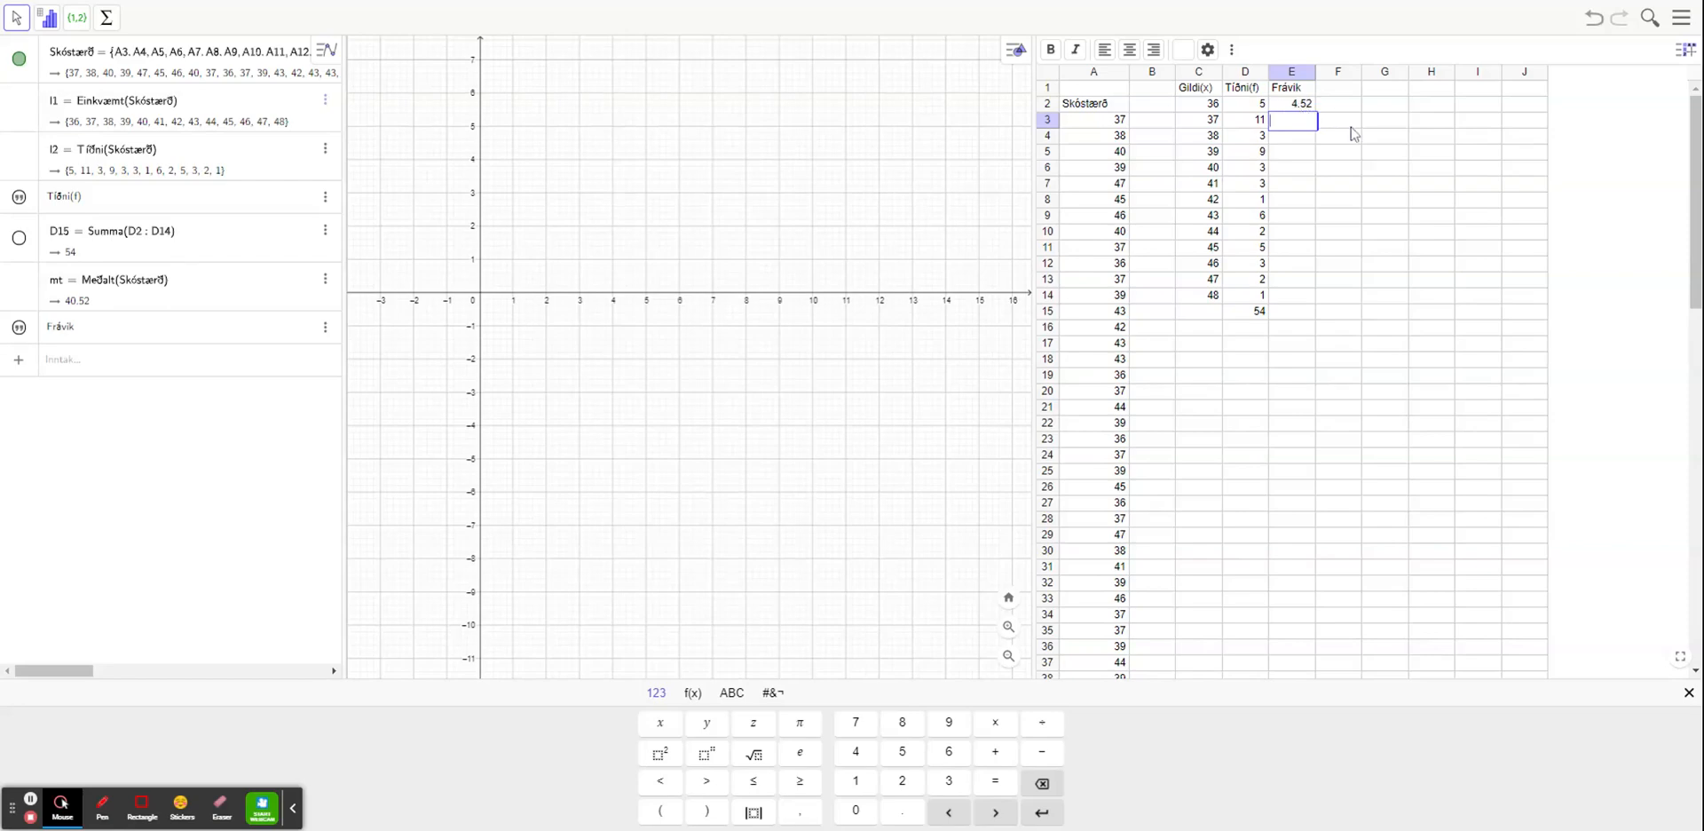
pyautogui.click(1304, 107)
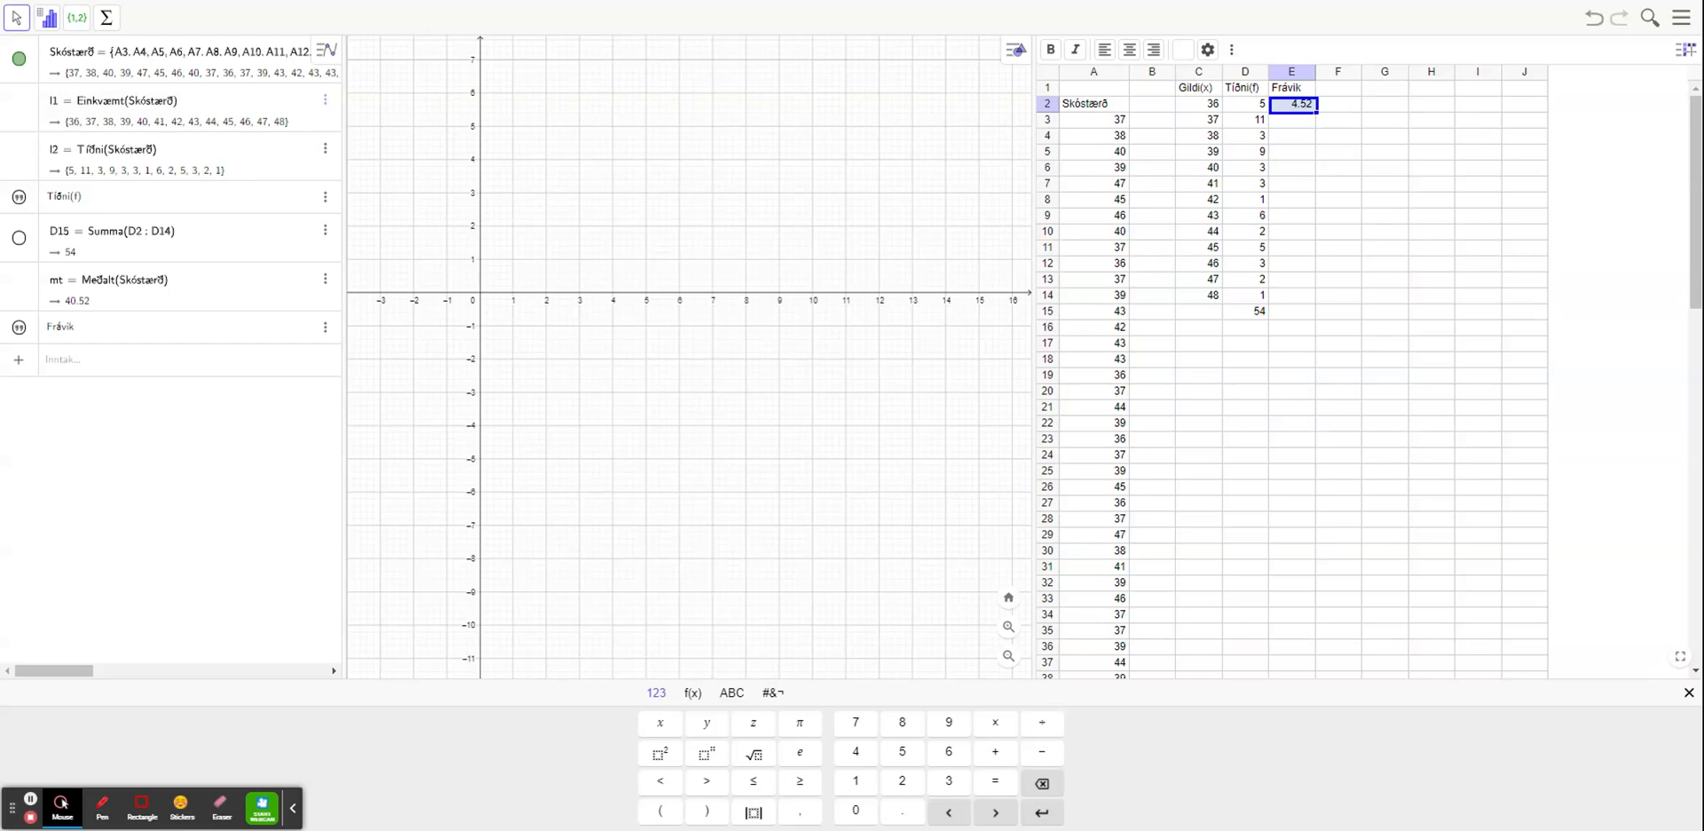
pyautogui.moveTo(1317, 112); pyautogui.dragTo(1305, 294)
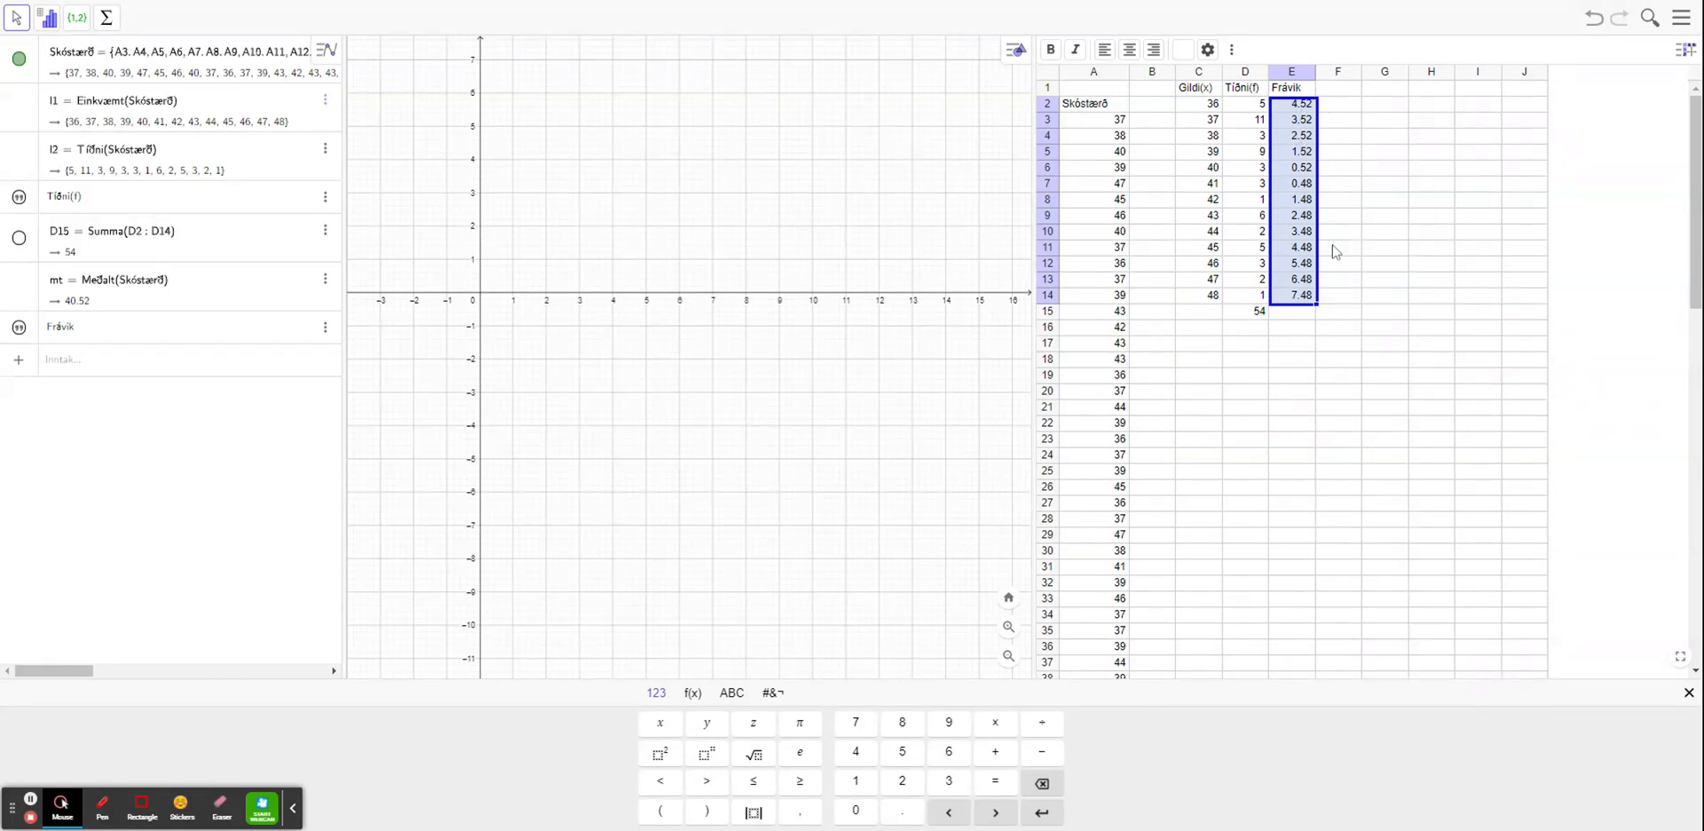
# Step: Add the column header Frávik*f in cell F1
pyautogui.click(1334, 88)
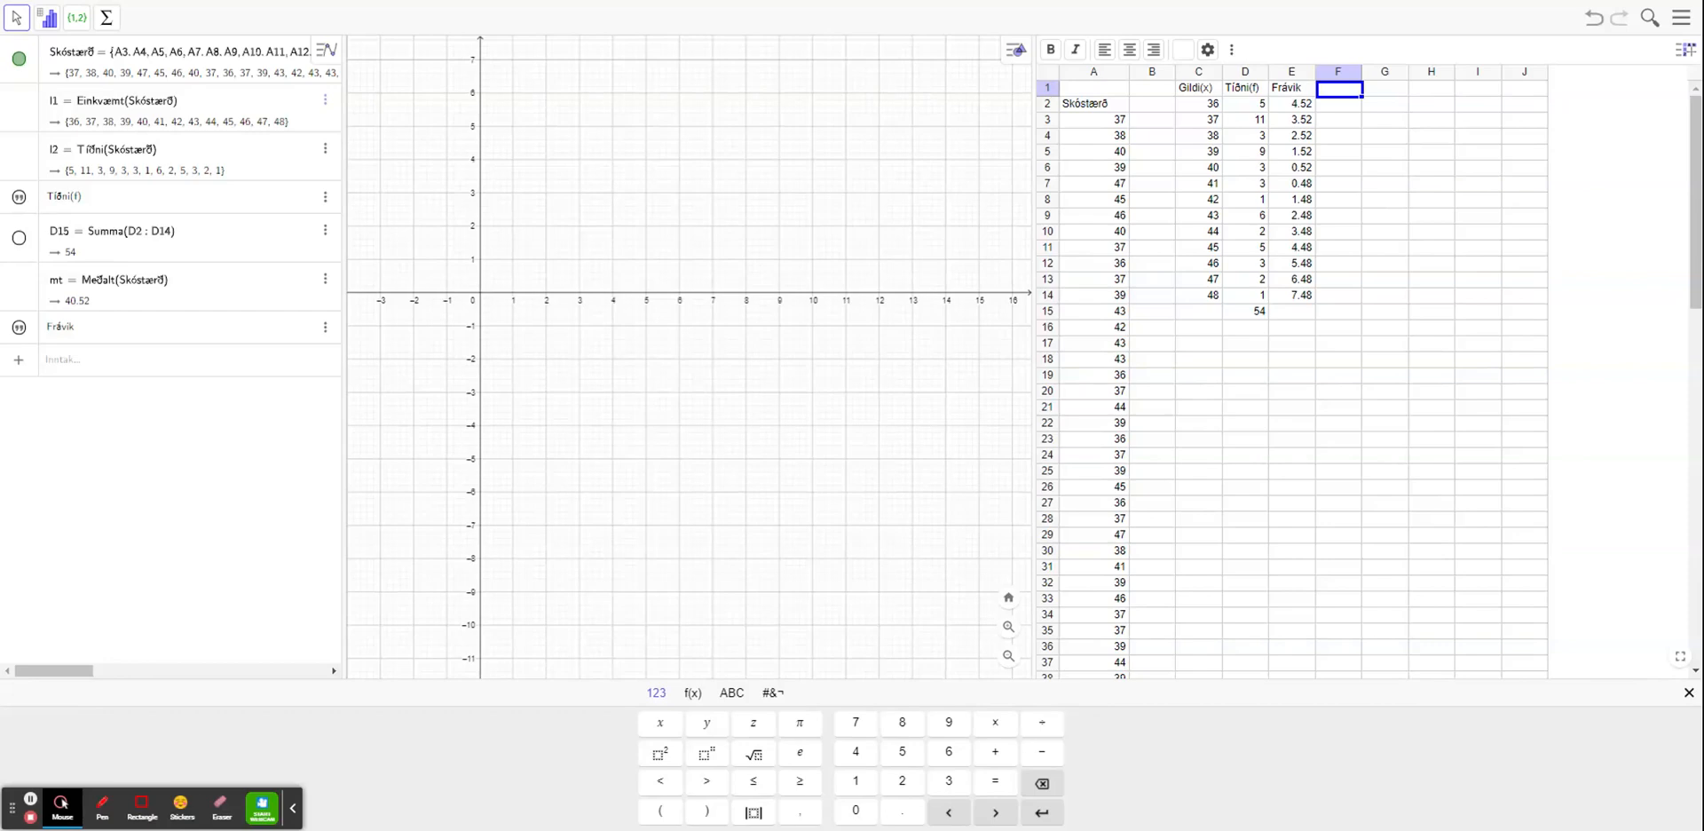
pyautogui.write('"')
pyautogui.write('f')
pyautogui.press('Return')
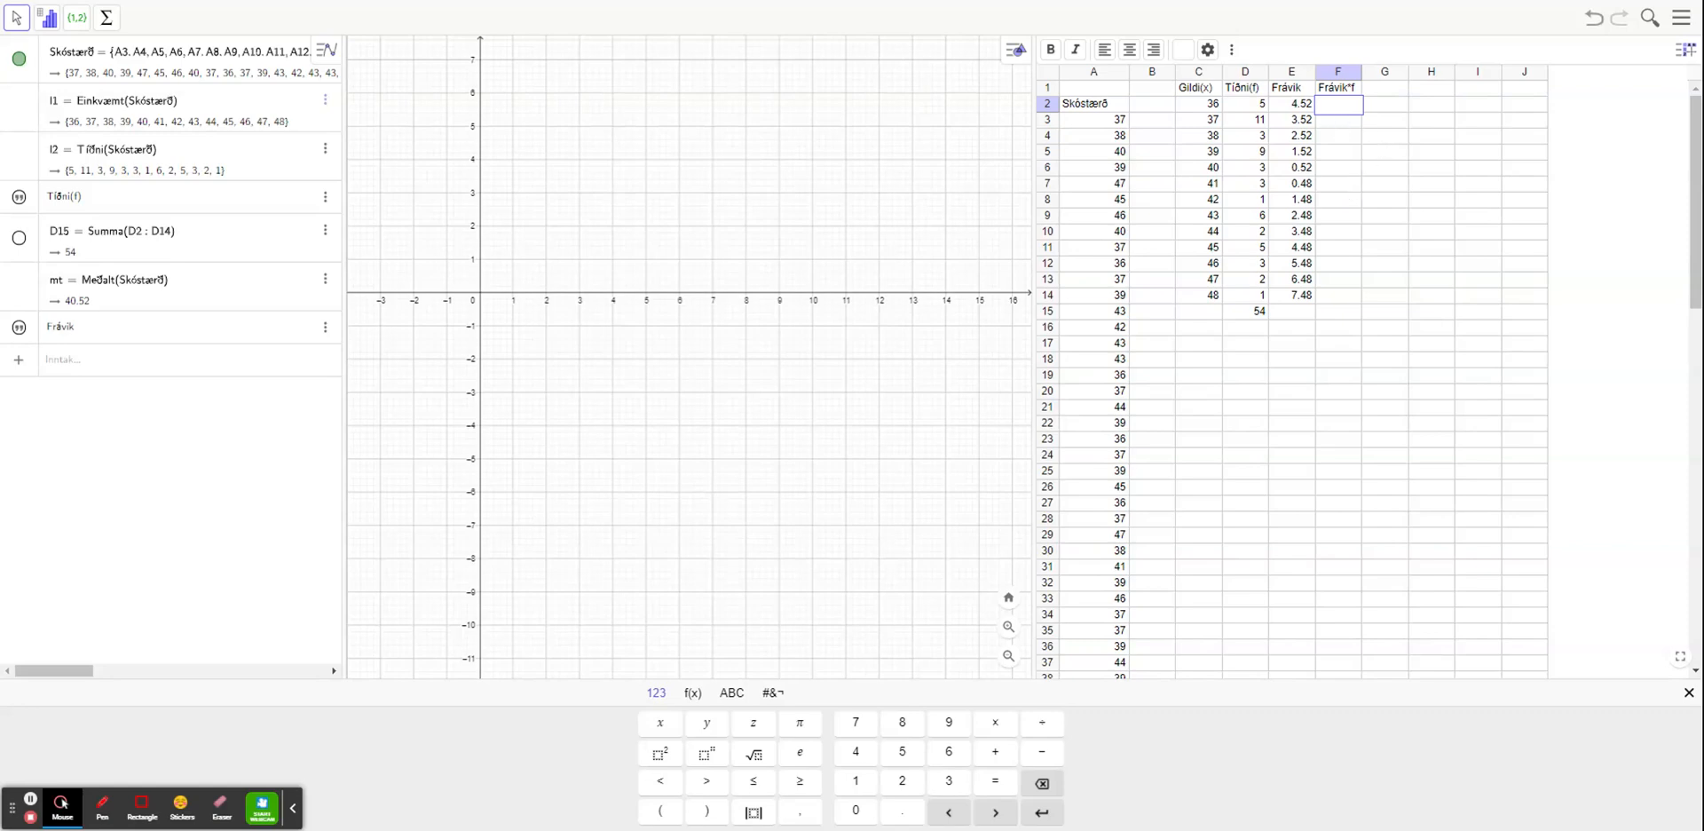
# Step: Enter the formula =E2*D2 in F2 to multiply the deviation by its frequency
pyautogui.write('=')
pyautogui.click(1292, 106)
pyautogui.write('*')
pyautogui.click(1253, 110)
pyautogui.press('Return')
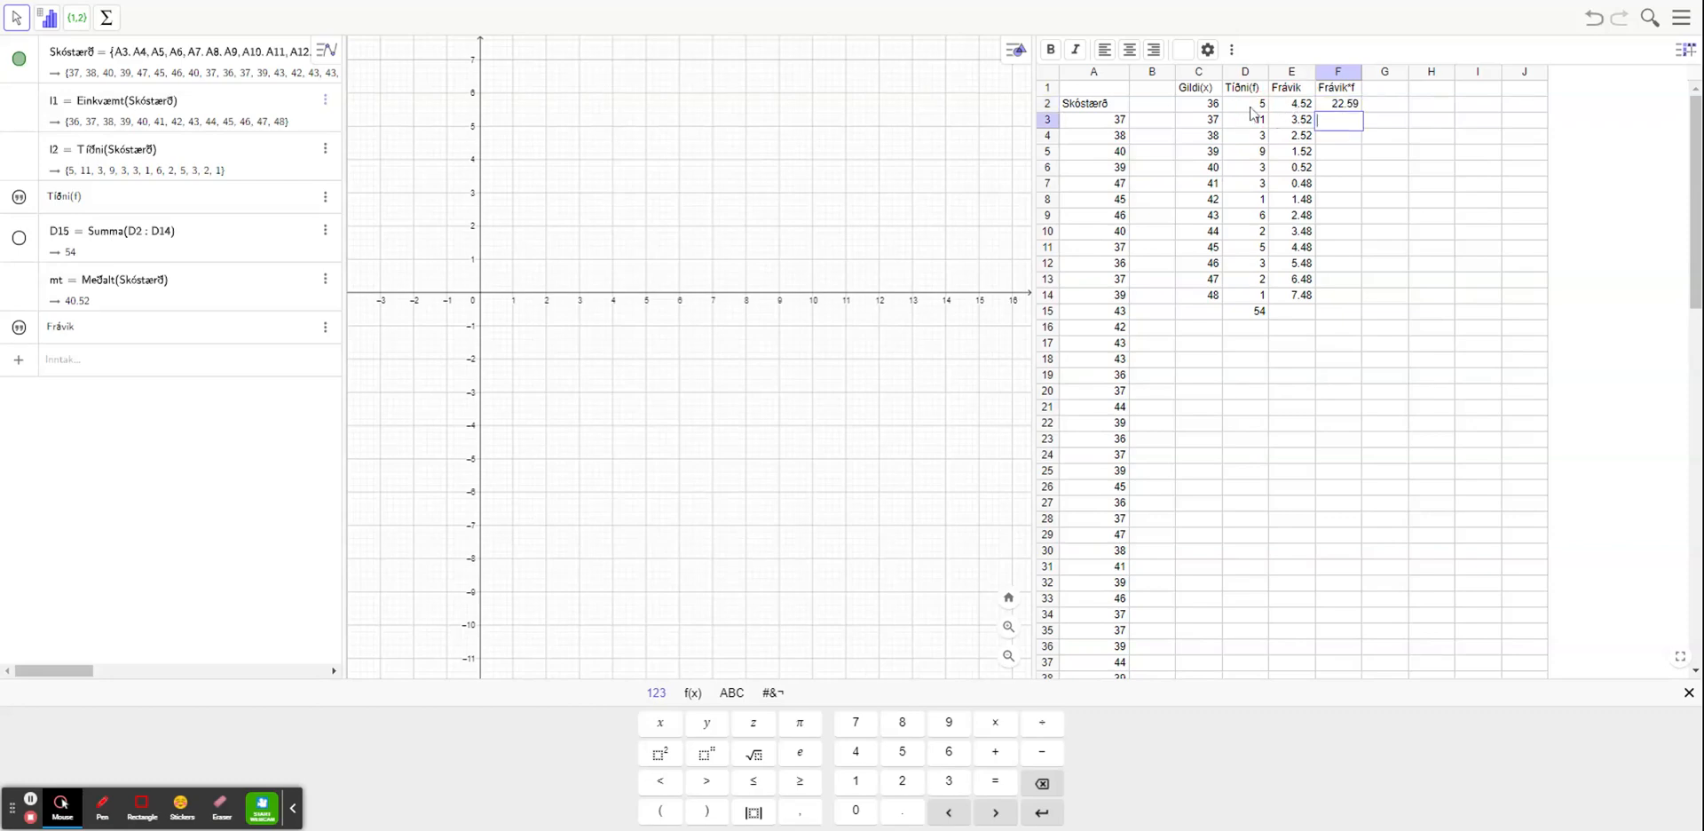
# Step: Fill the Frávik*f formula down from F2 to F14 and sum the column in F15
pyautogui.click(1349, 104)
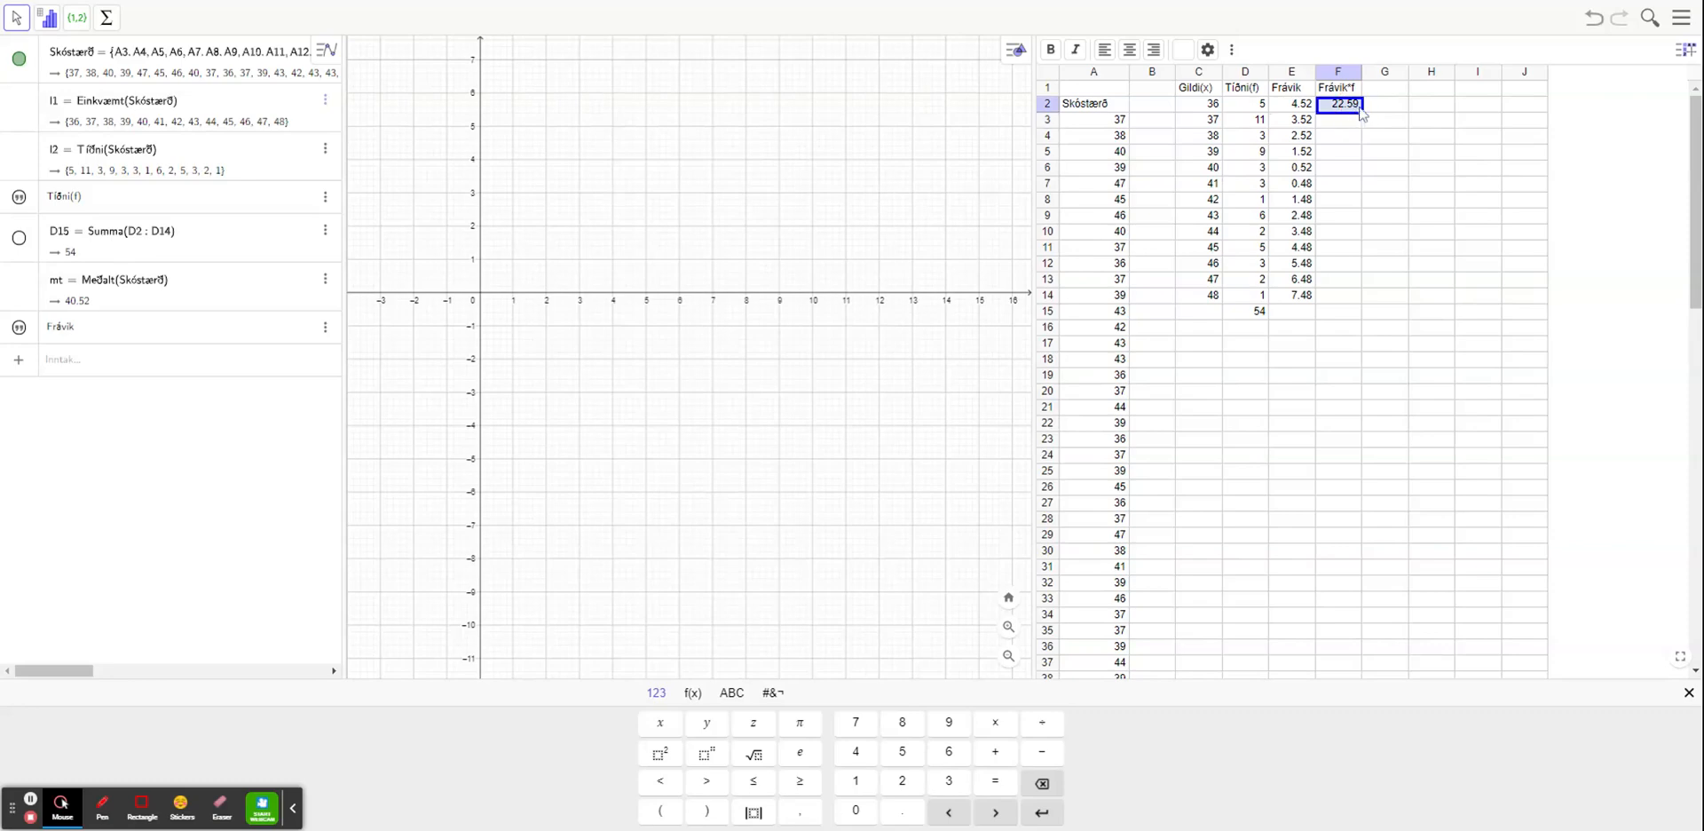
pyautogui.moveTo(1360, 111); pyautogui.dragTo(1356, 304)
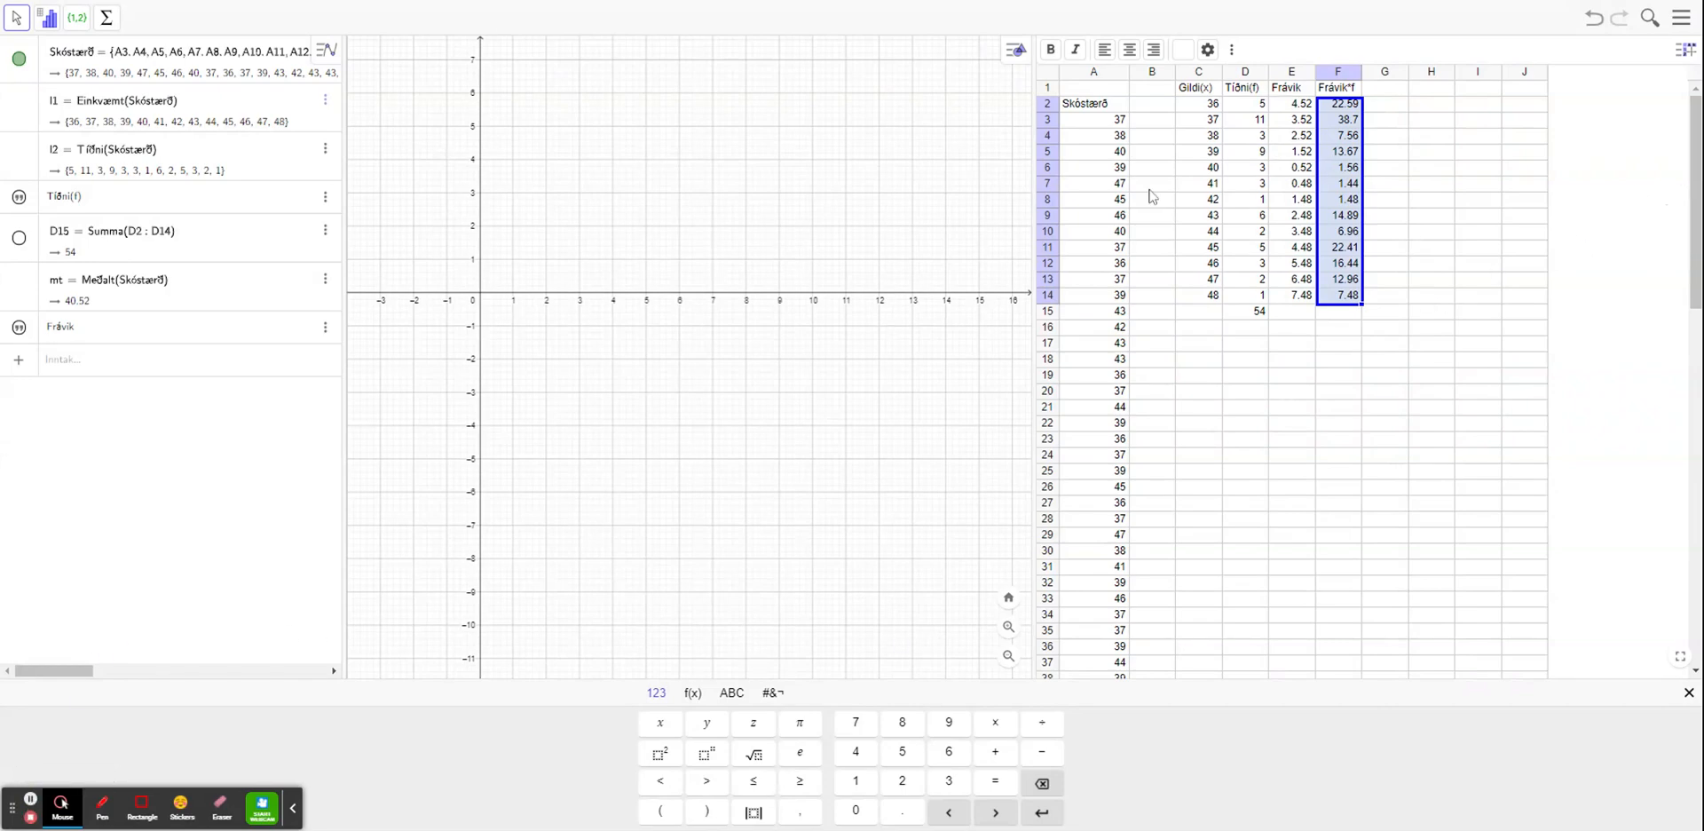
pyautogui.click(106, 18)
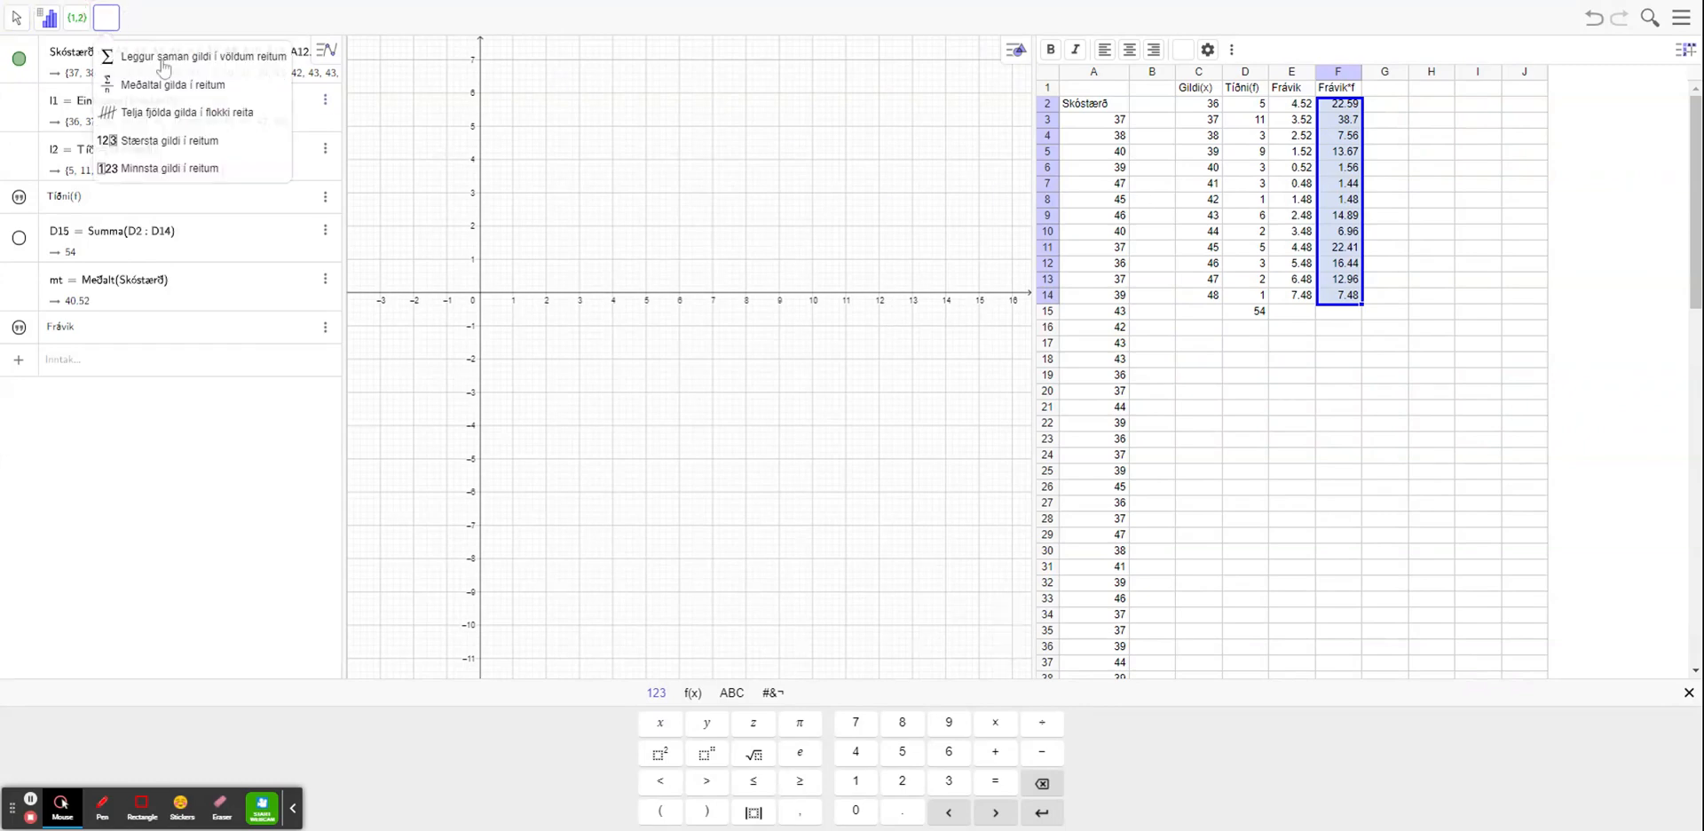
pyautogui.click(163, 58)
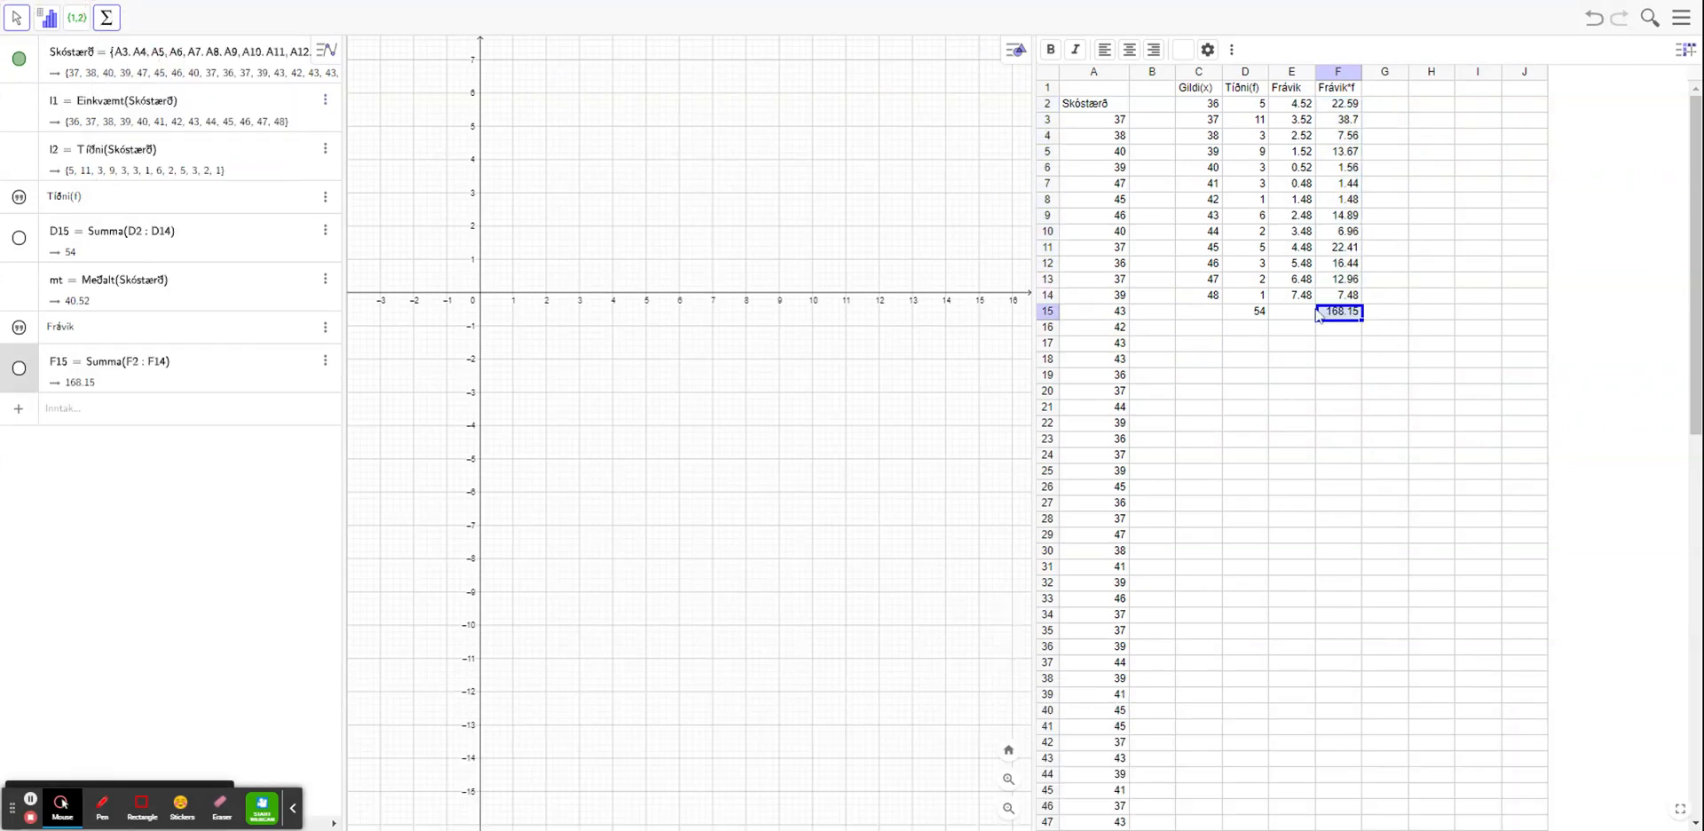
# Step: Enter the label Meðalfrávik in C18 and widen column C so the label fits
pyautogui.click(1197, 363)
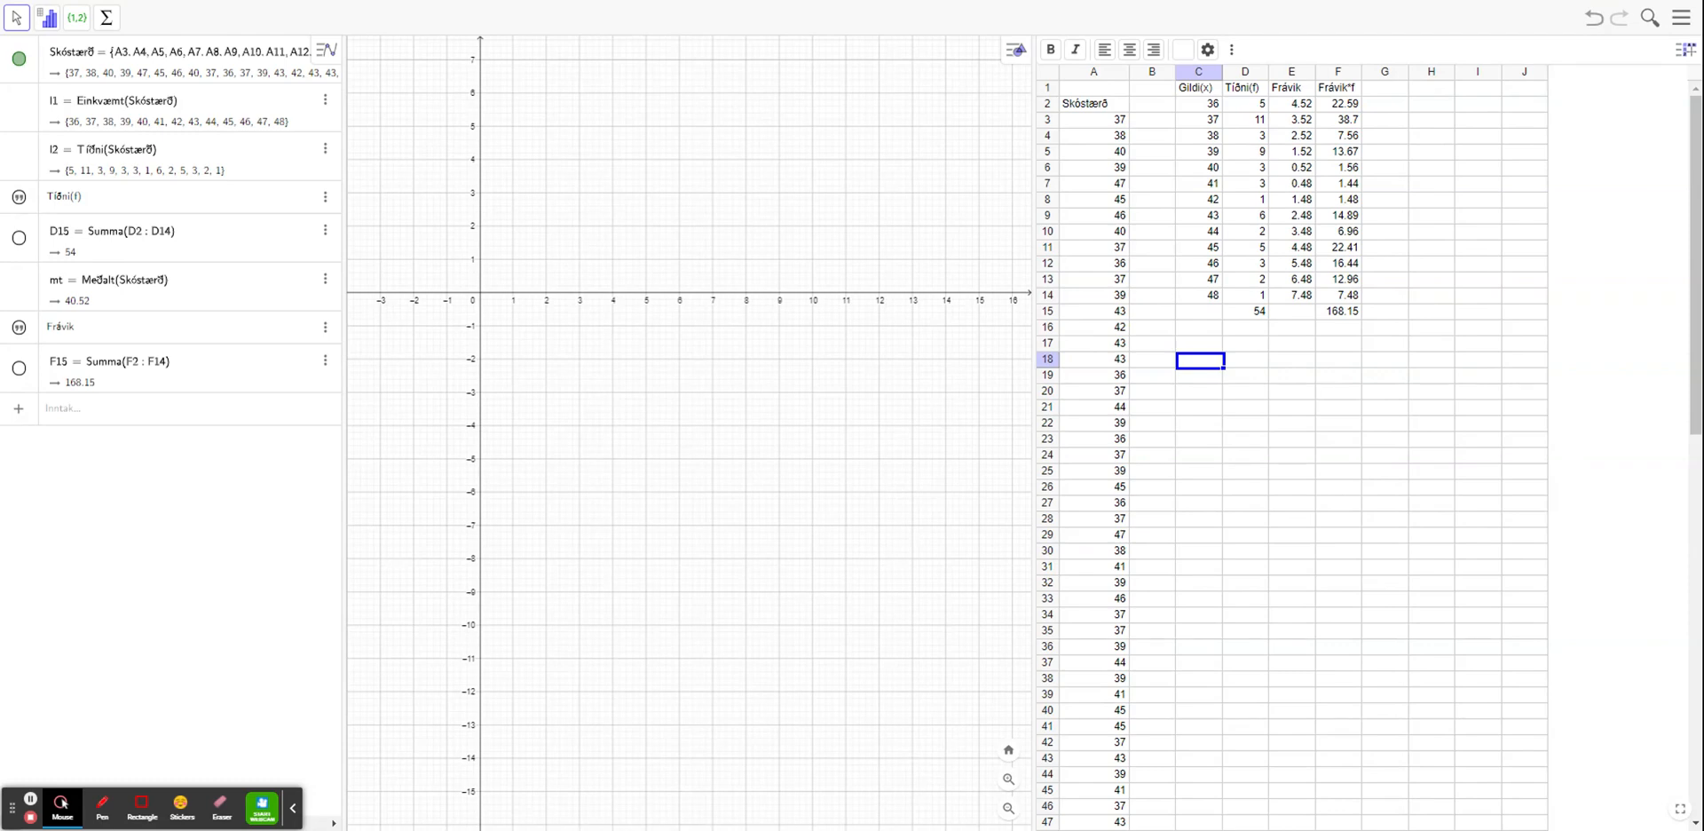
pyautogui.write('Með')
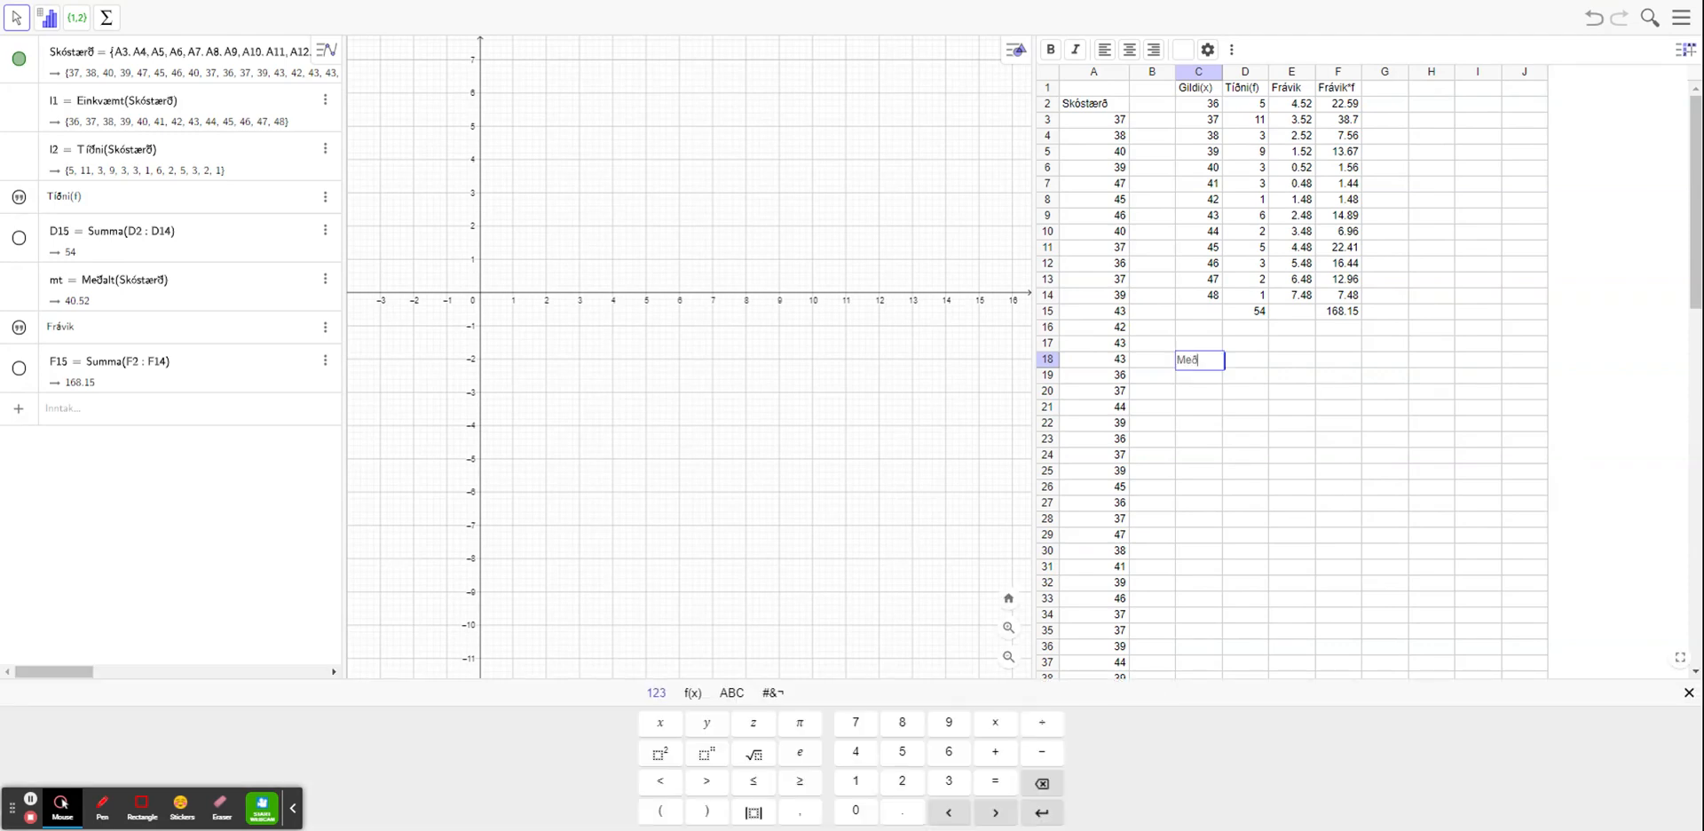
pyautogui.write('alt(ávik')
pyautogui.press('Return')
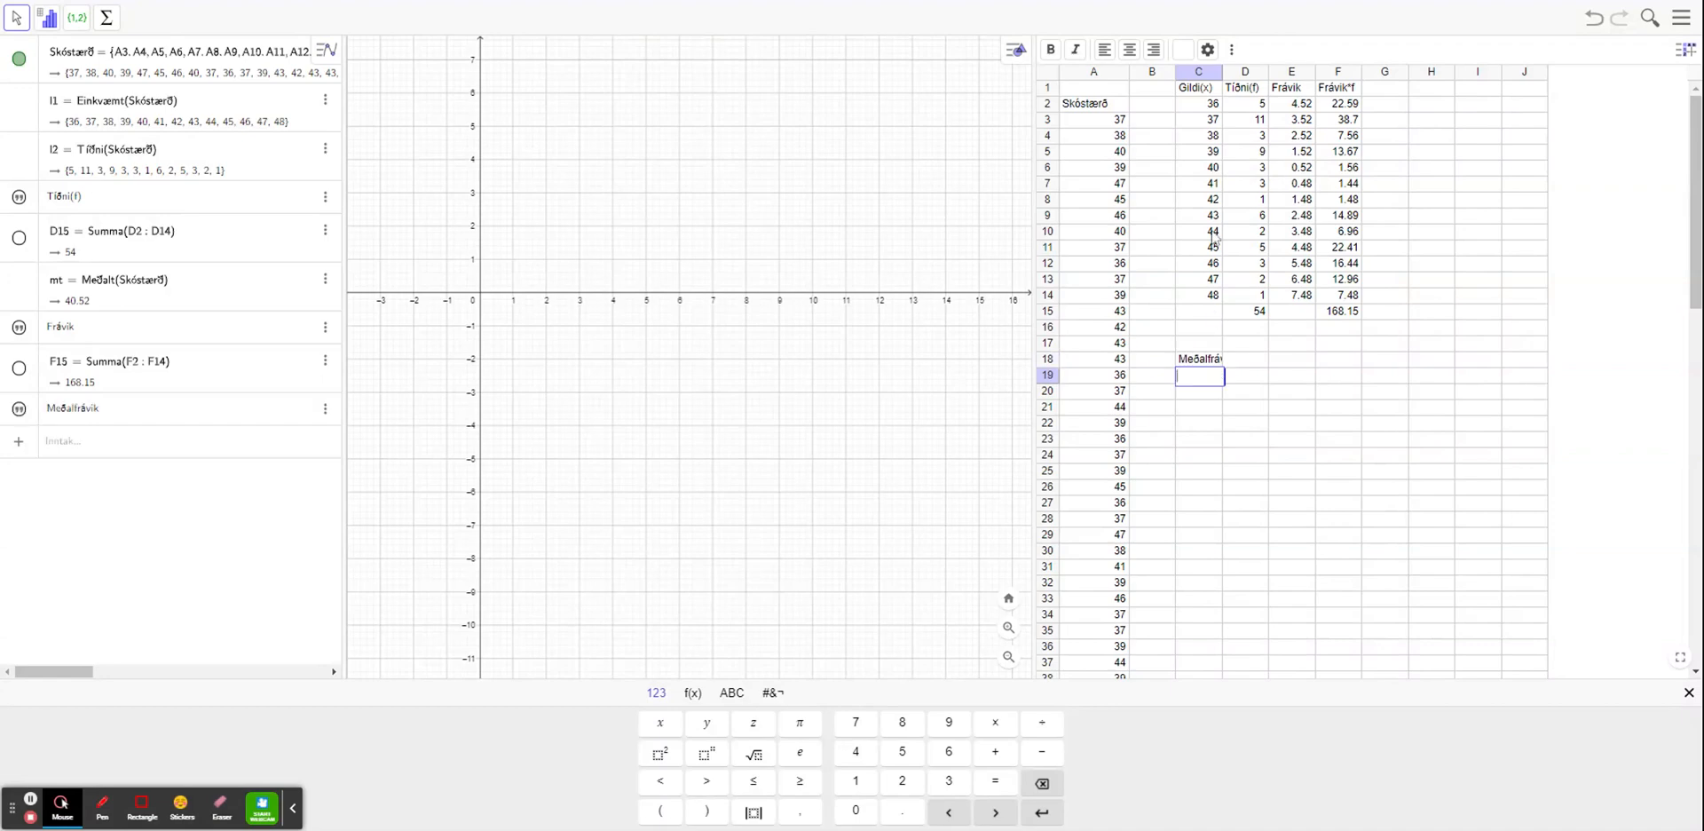
pyautogui.click(1210, 75)
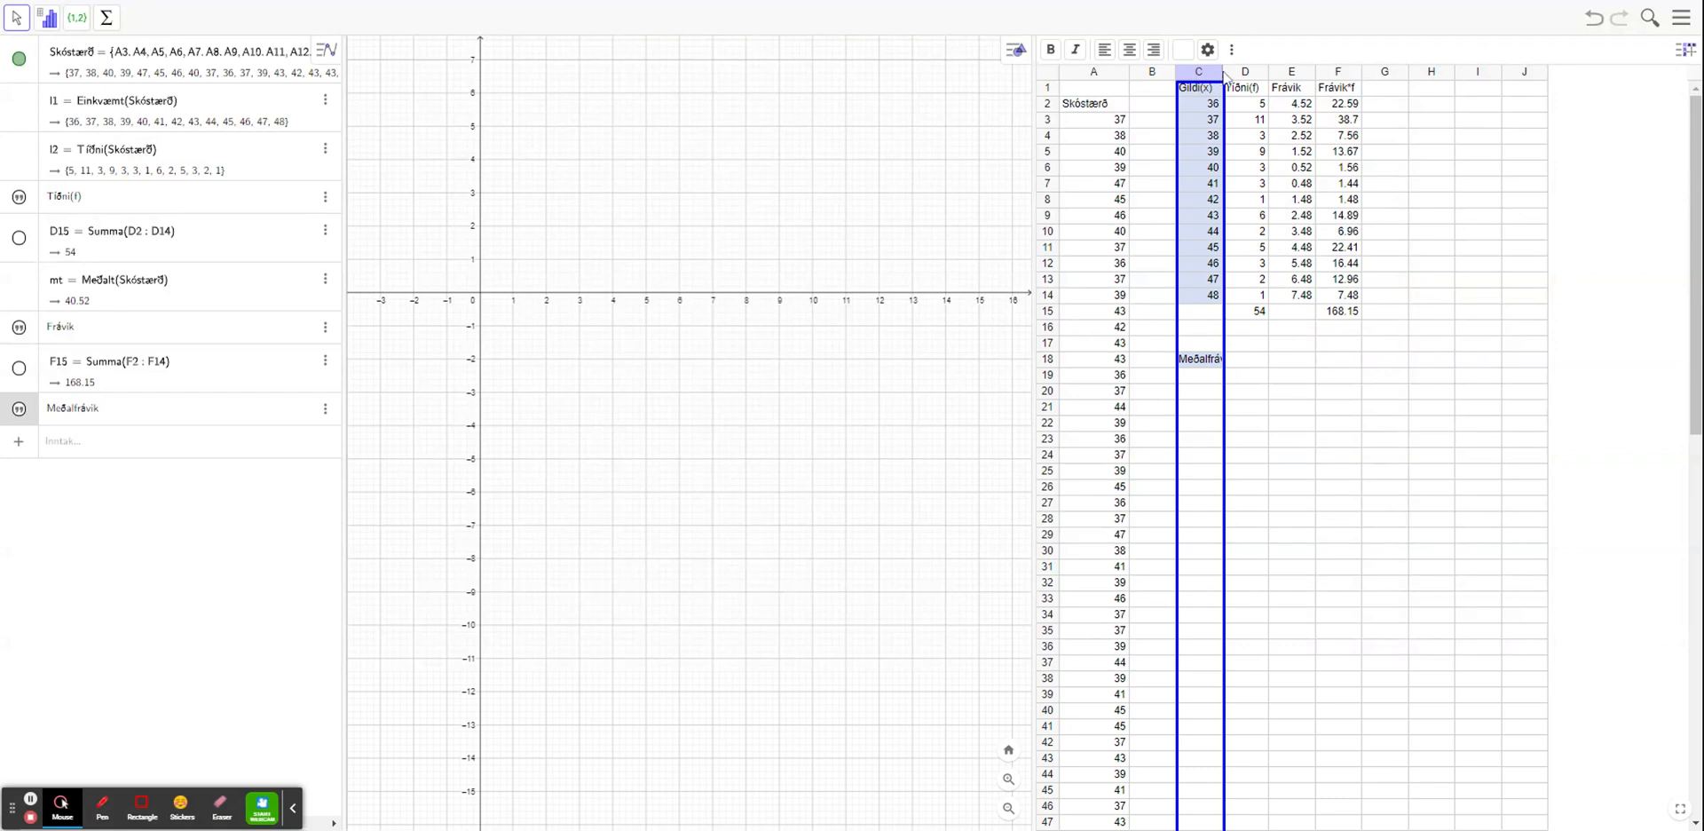
pyautogui.click(1230, 75)
pyautogui.moveTo(1225, 71); pyautogui.dragTo(1242, 69)
# Step: Calculate the mean deviation in D18 as F15/D15
pyautogui.click(1266, 366)
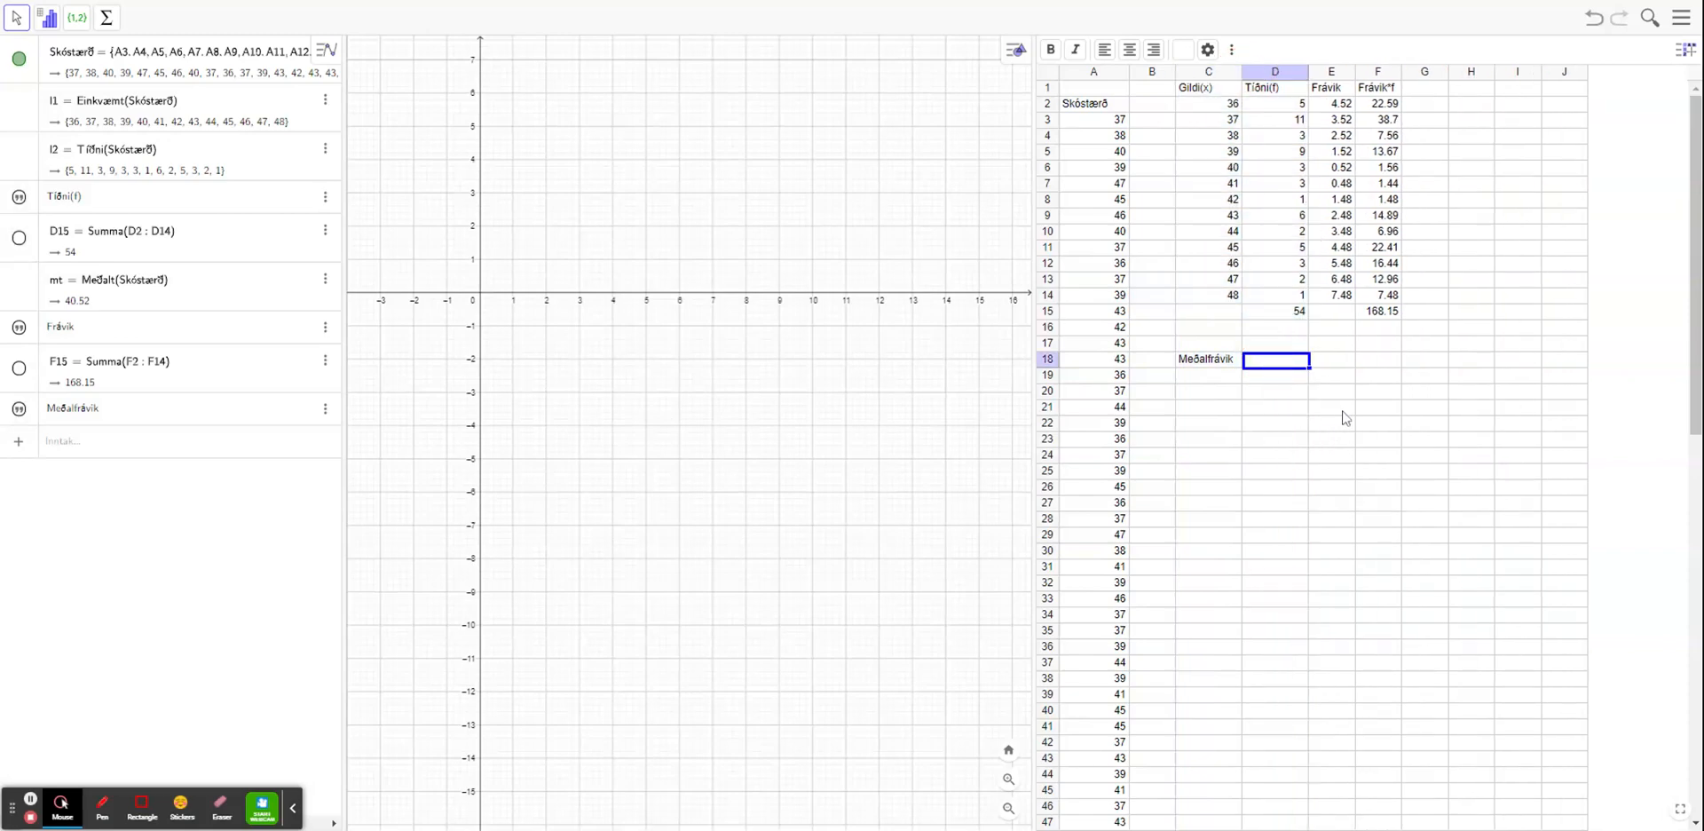
pyautogui.write('=')
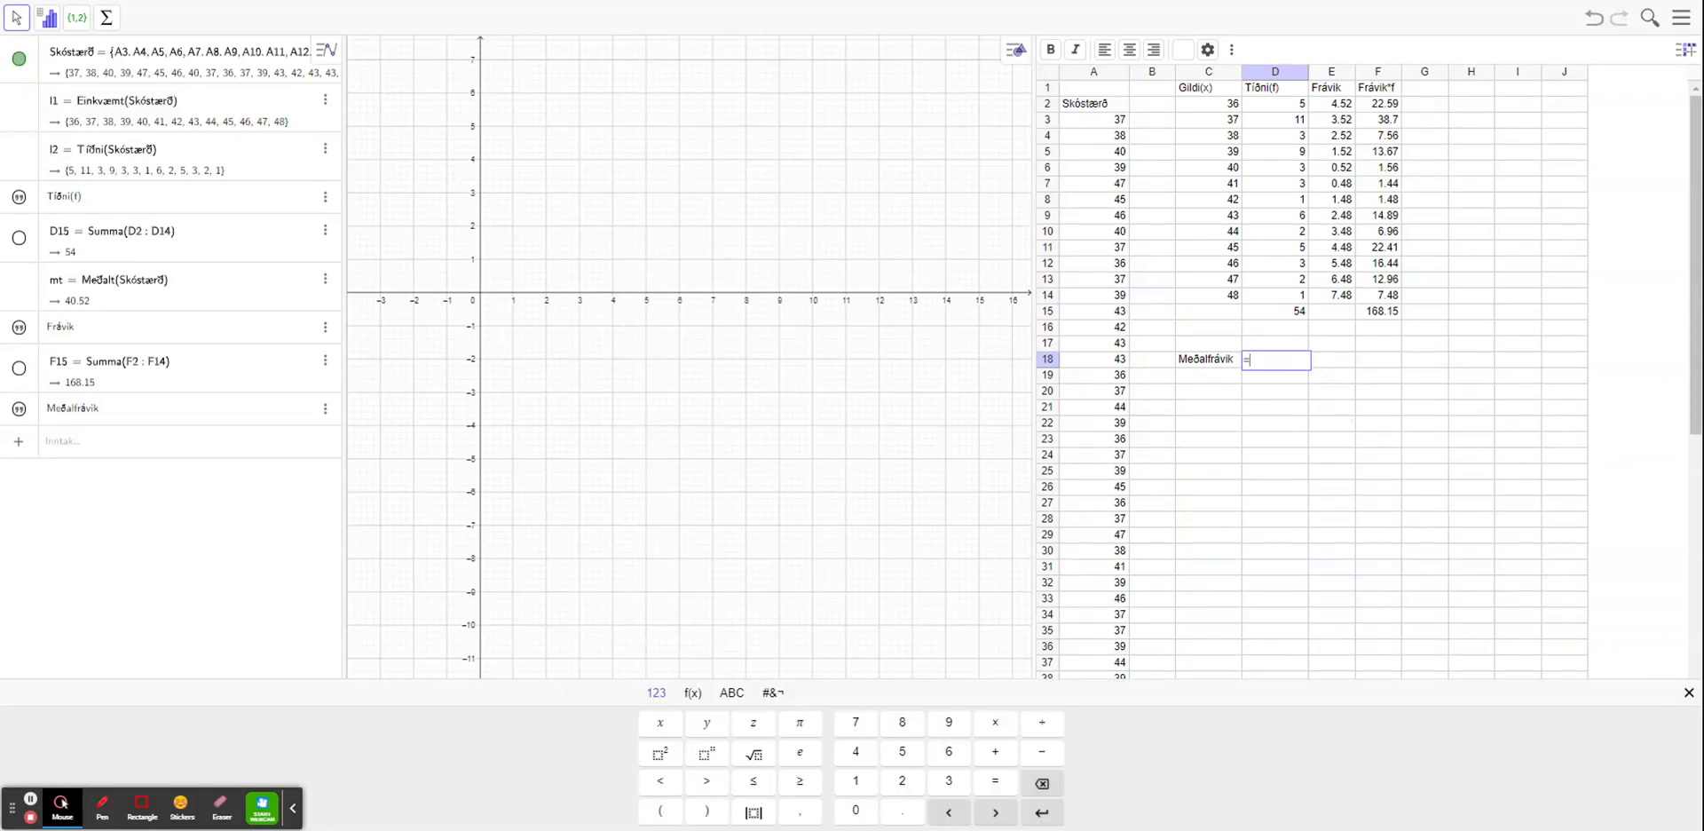
pyautogui.click(1390, 312)
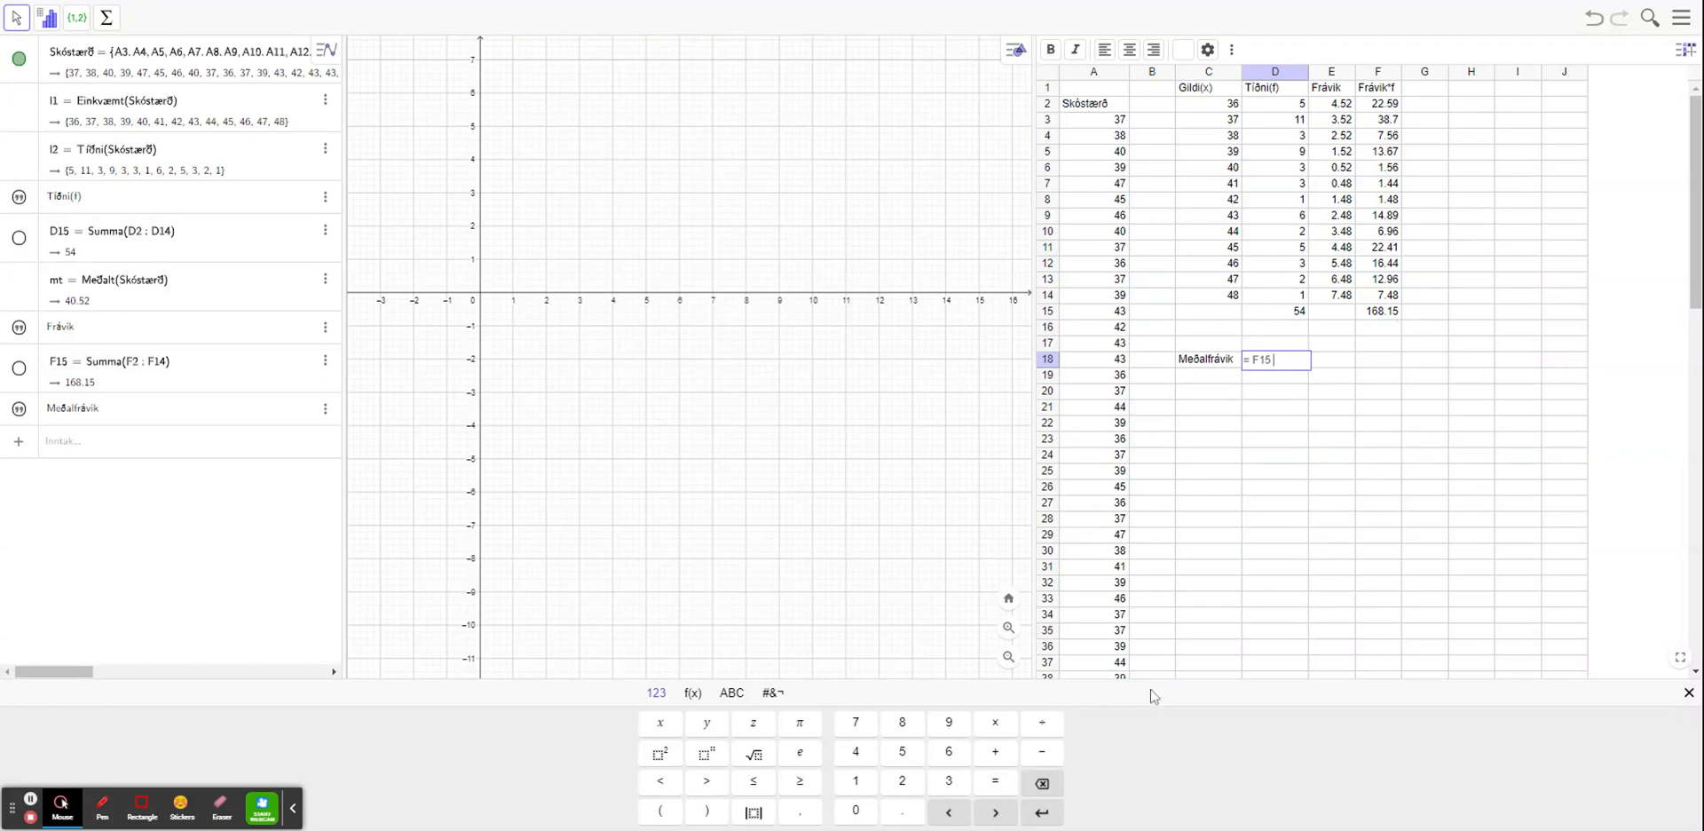
pyautogui.click(1043, 724)
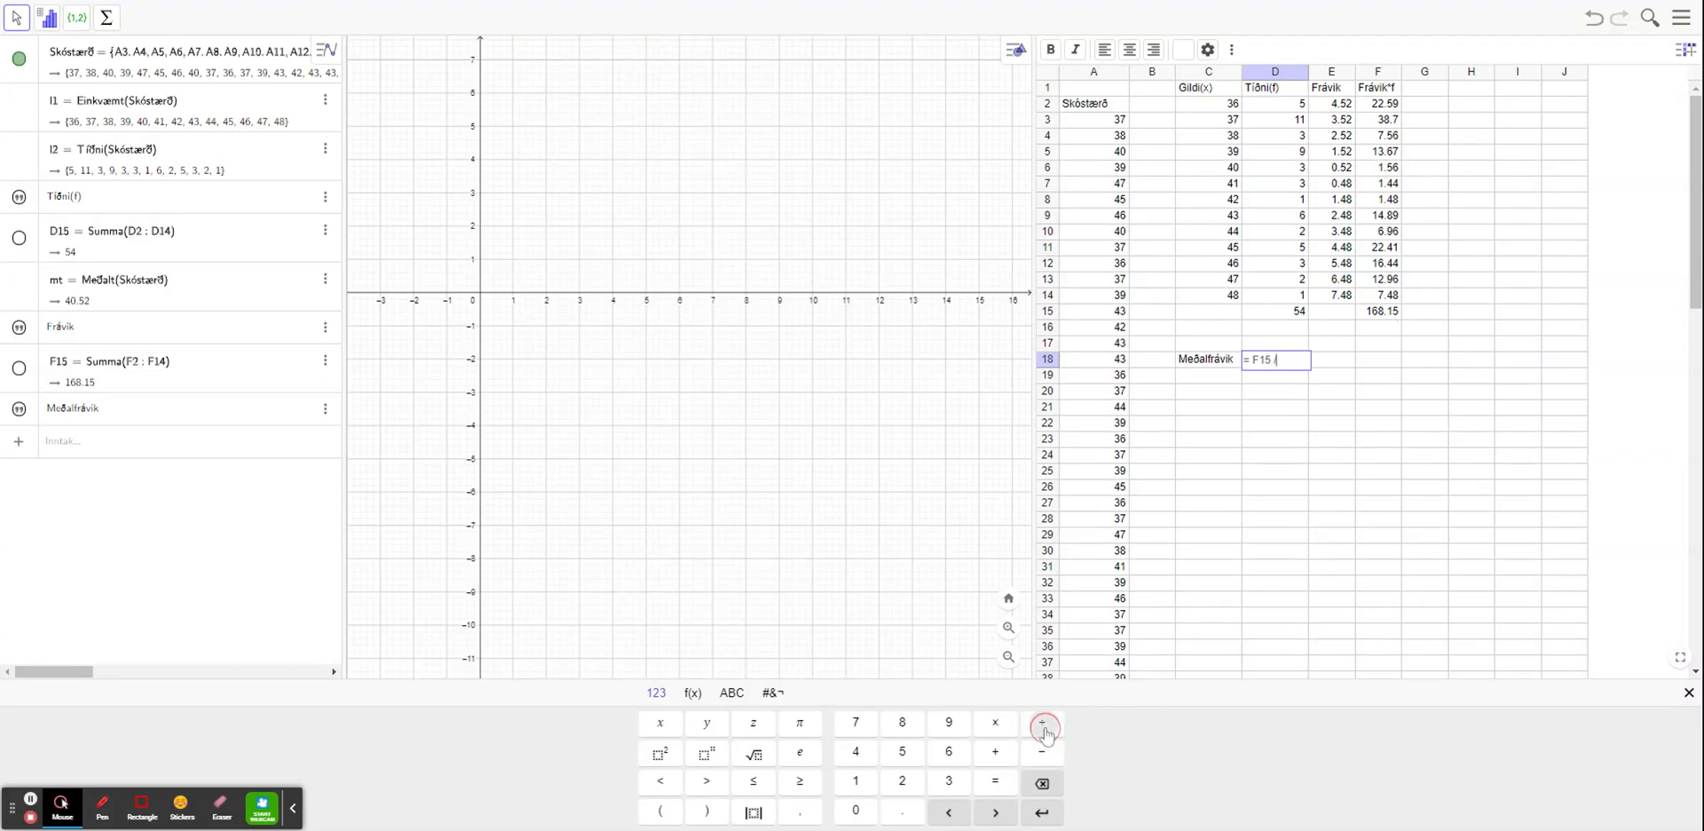
pyautogui.click(1283, 313)
pyautogui.press('Return')
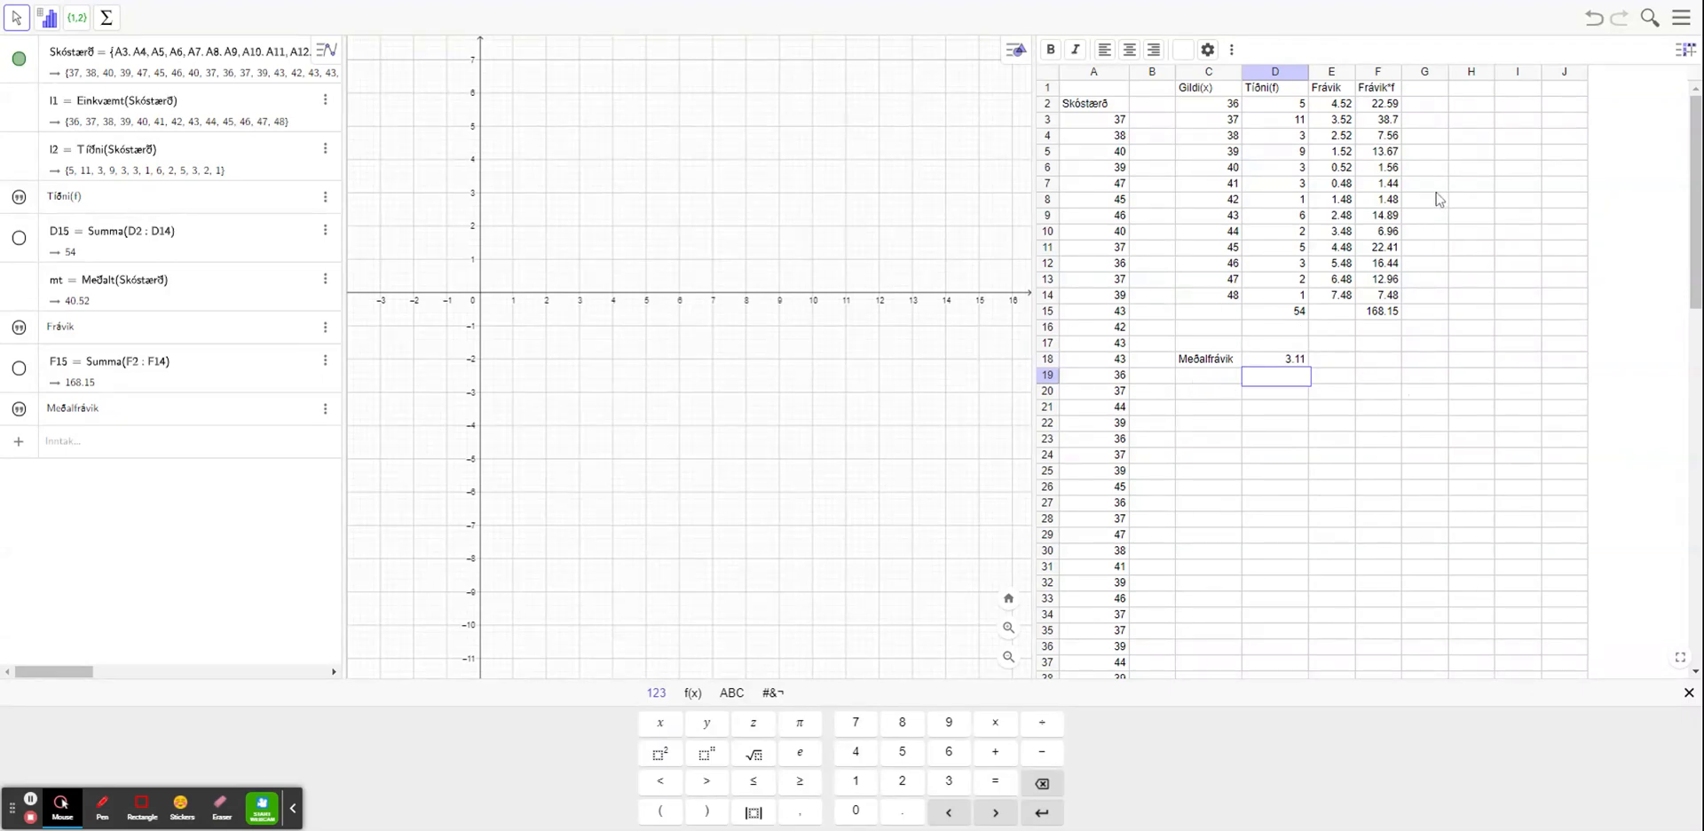
# Step: Add the column header frv²*f in cell G1
pyautogui.click(1429, 89)
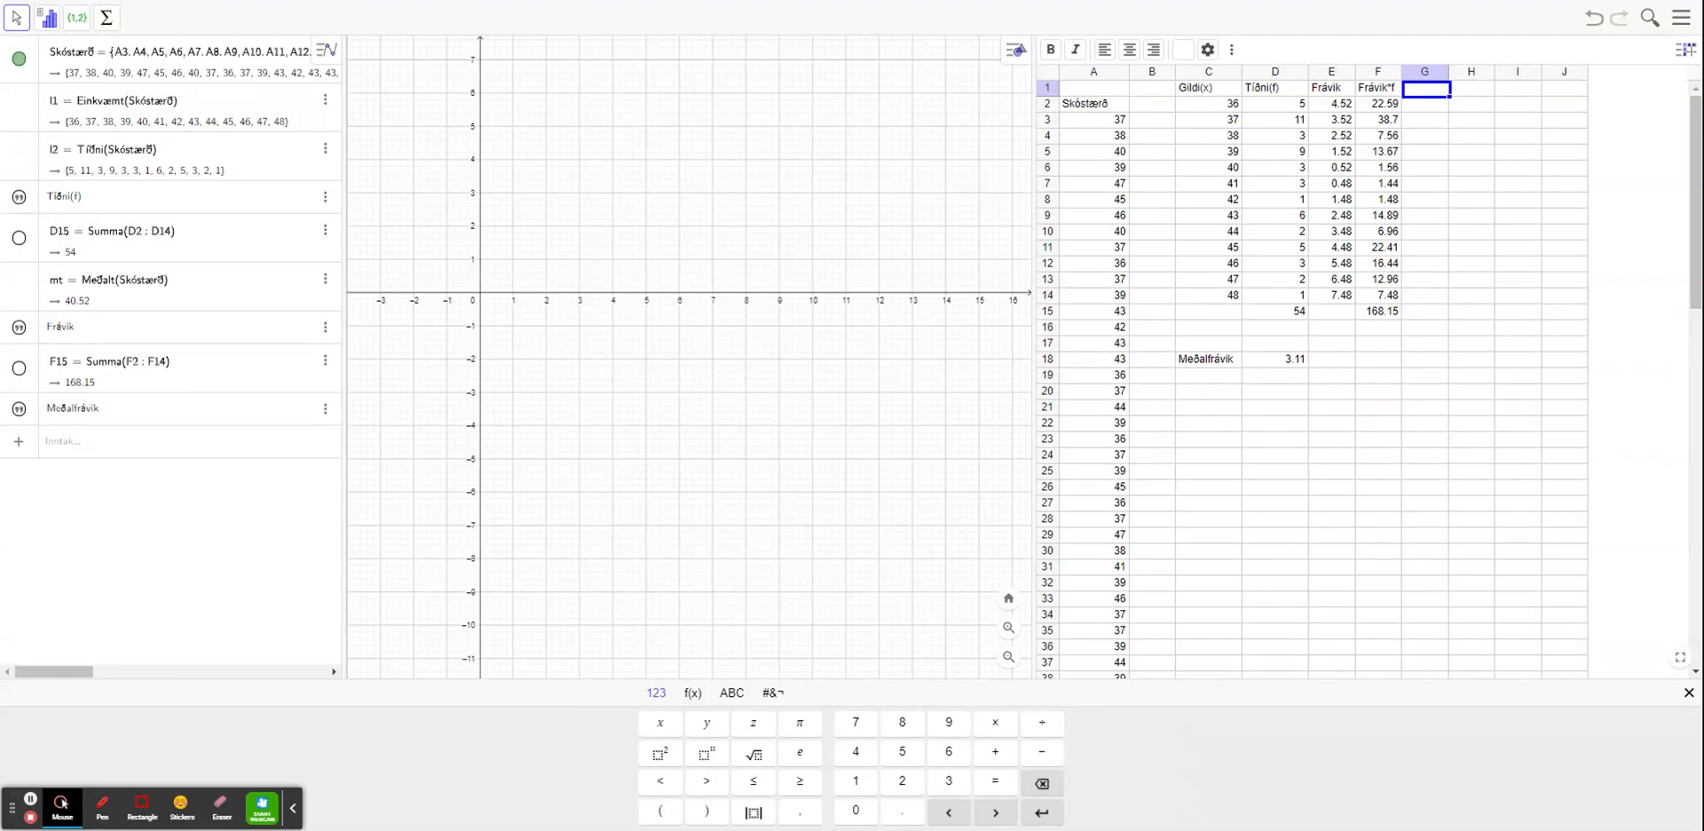
pyautogui.write('D')
pyautogui.press('BackSpace')
pyautogui.write('Frv')
pyautogui.click(660, 755)
pyautogui.click(999, 727)
pyautogui.press('Return')
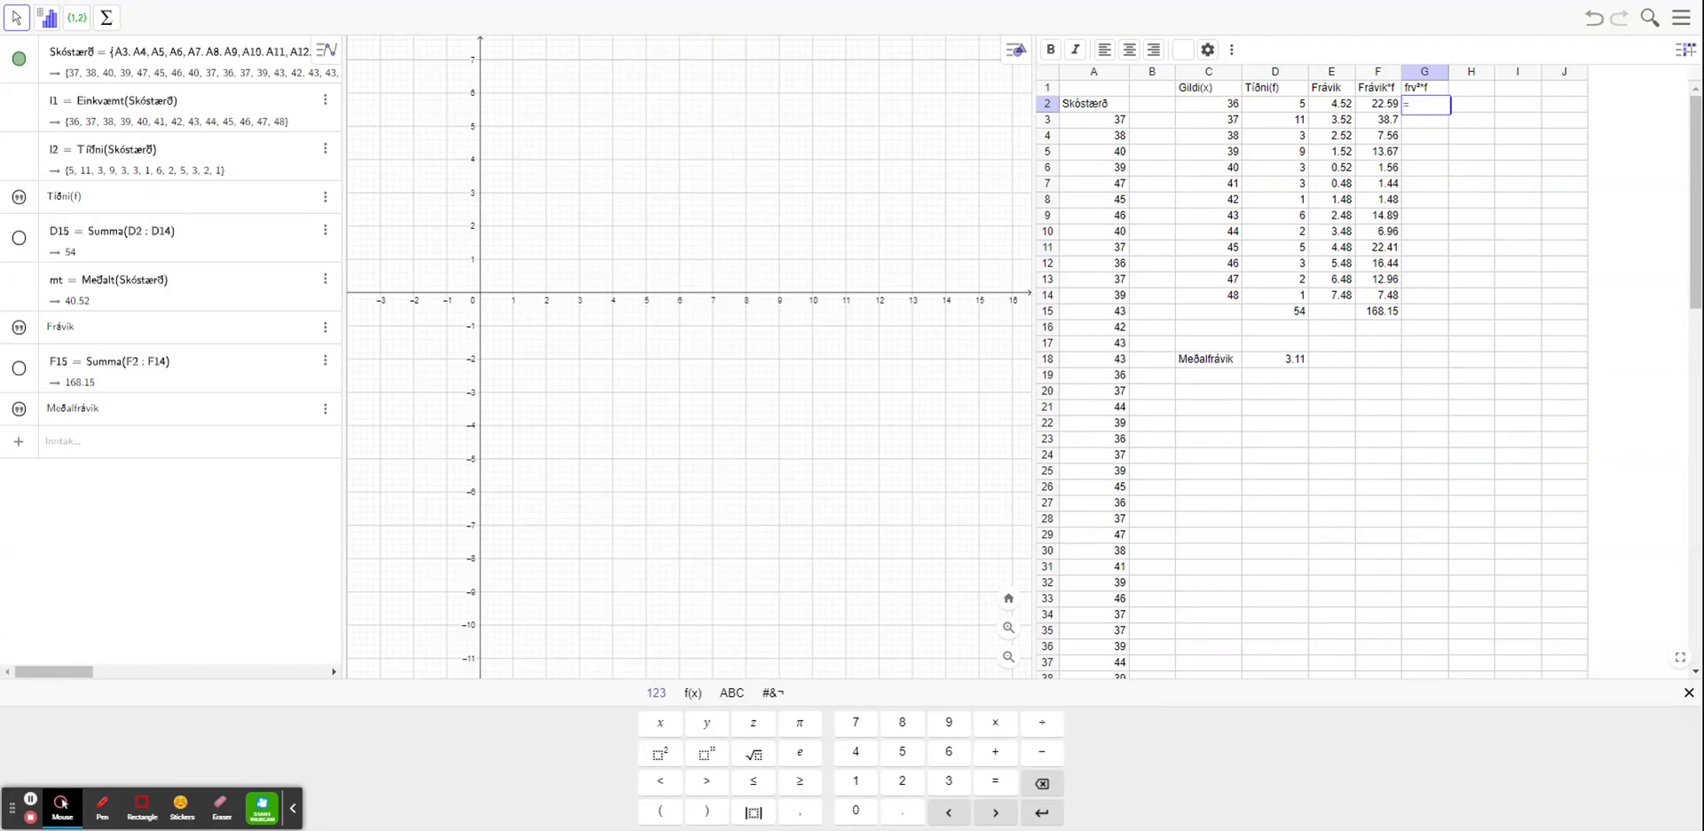
# Step: Enter a formula in G2 that multiplies the square of E2 by D2
pyautogui.click(1339, 110)
pyautogui.click(664, 754)
pyautogui.write('*')
pyautogui.click(1286, 110)
pyautogui.press('Return')
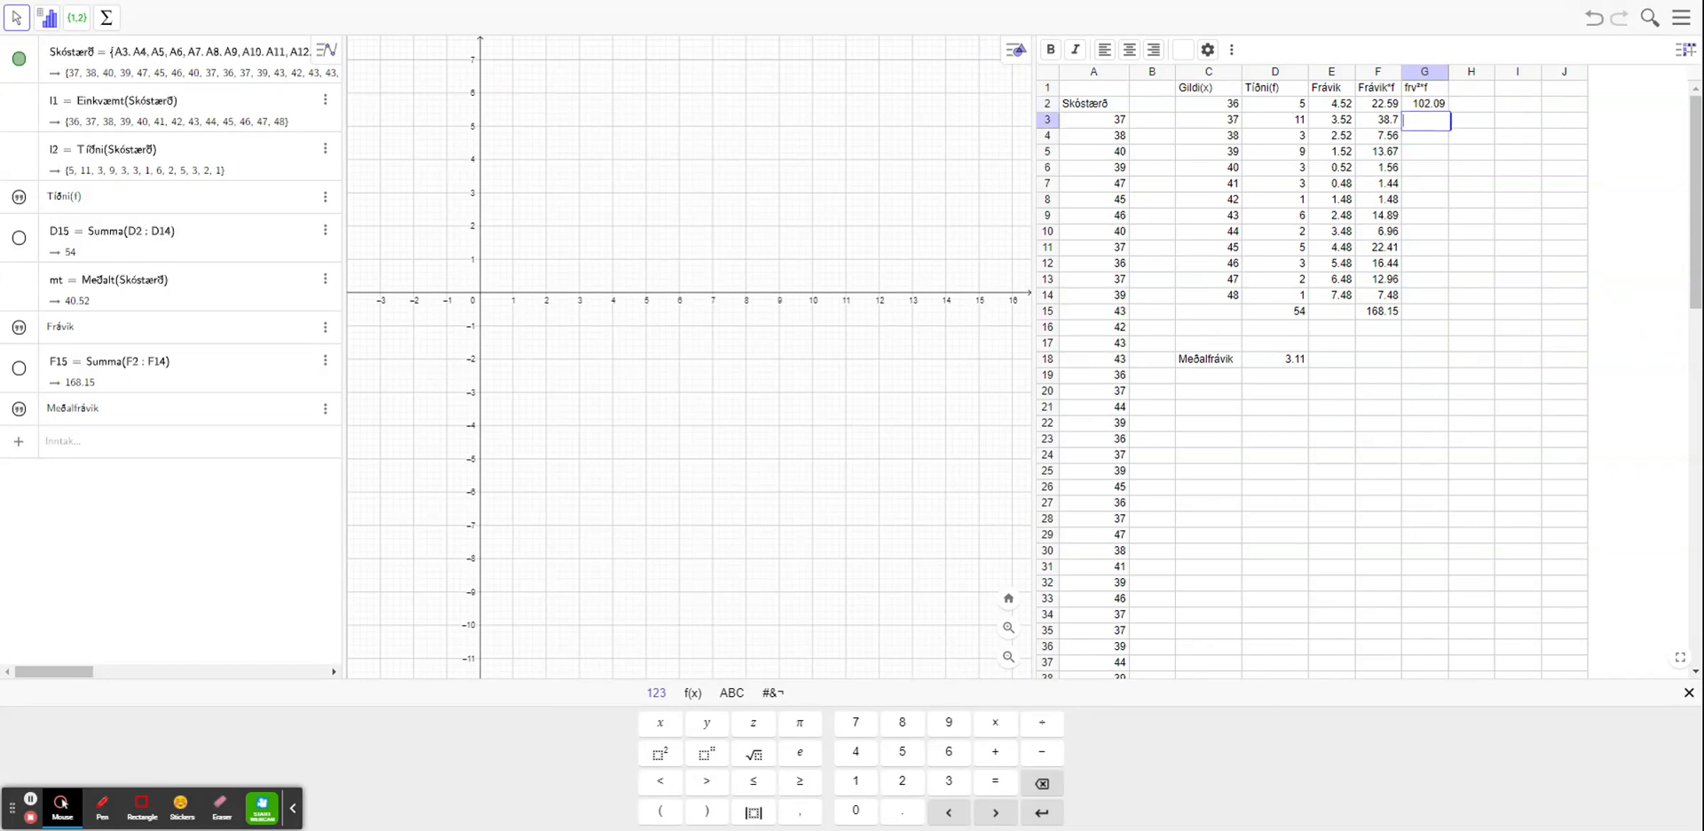
# Step: Fill the squared-deviation formula down from G2 to G14 and sum the column in G15
pyautogui.click(1427, 104)
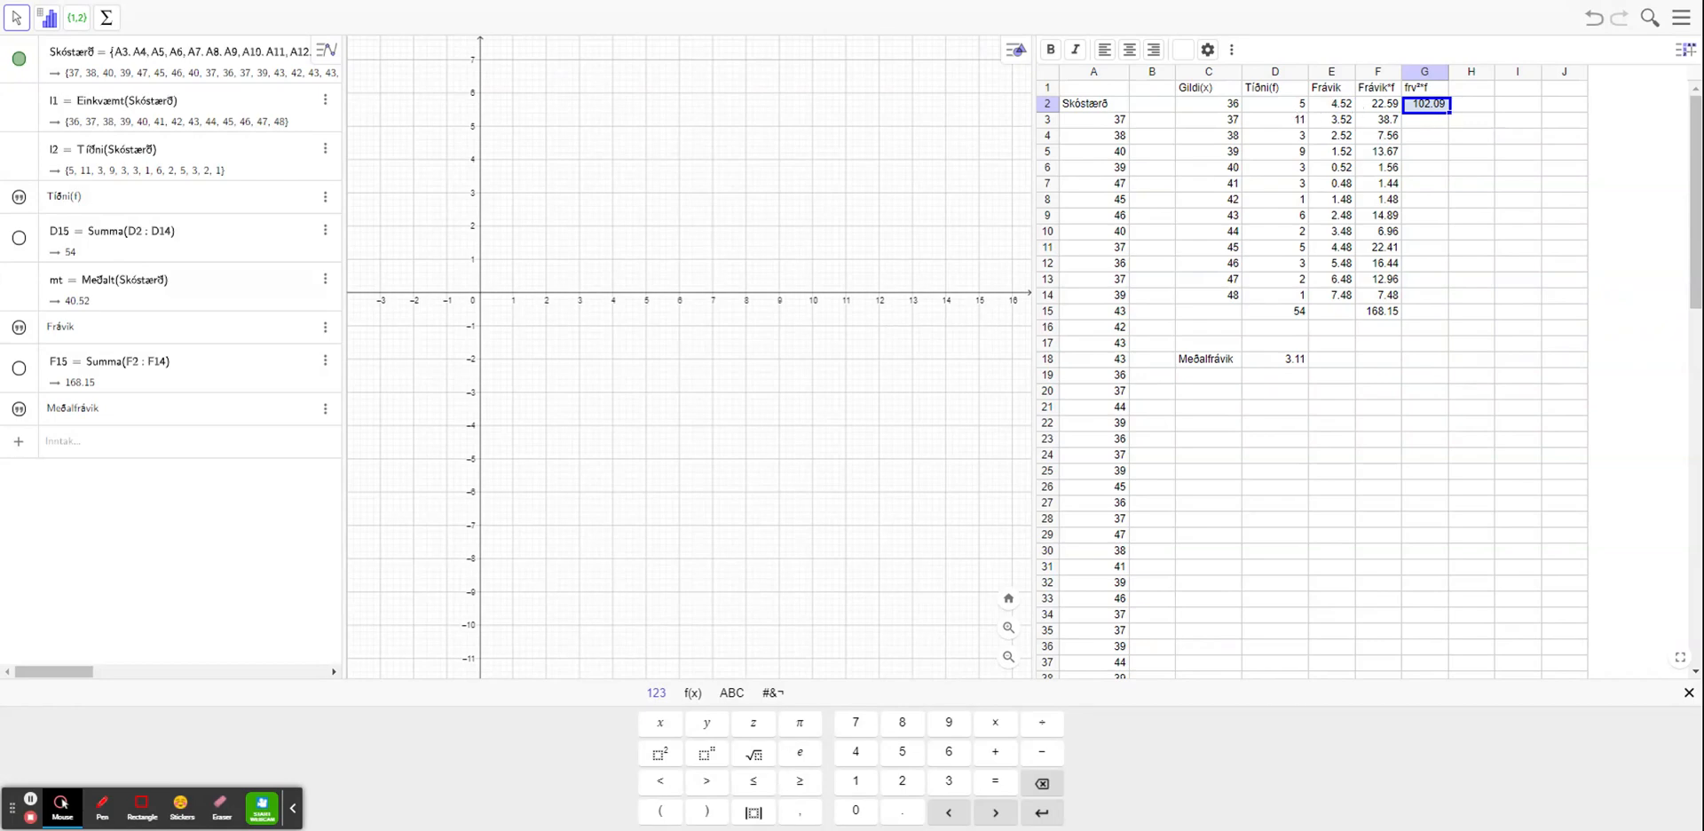
pyautogui.moveTo(1450, 112); pyautogui.dragTo(1443, 300)
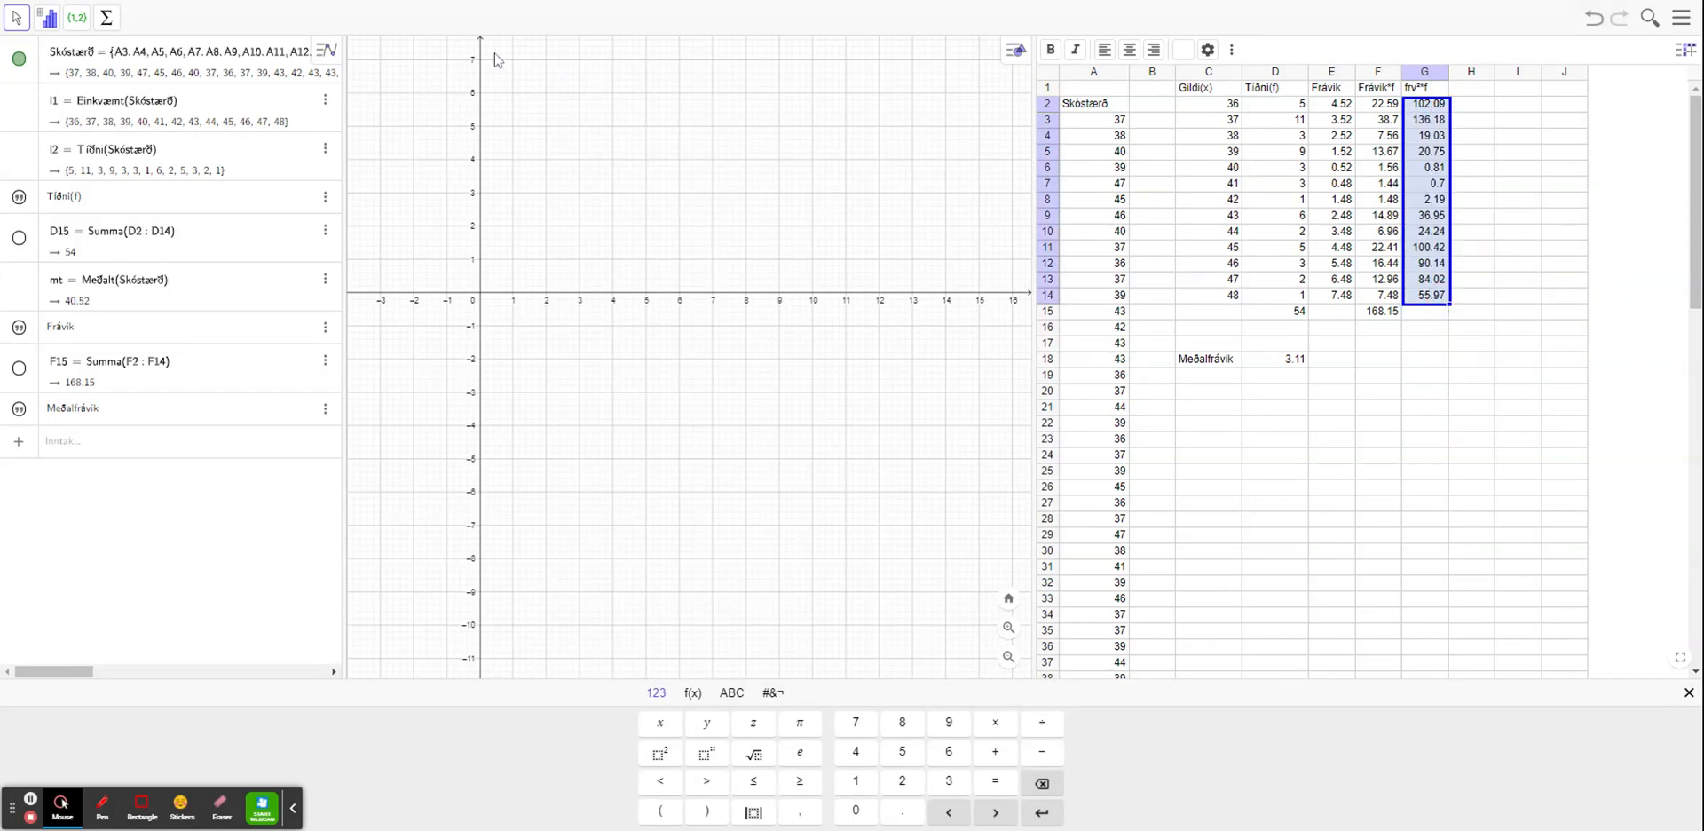
pyautogui.click(104, 19)
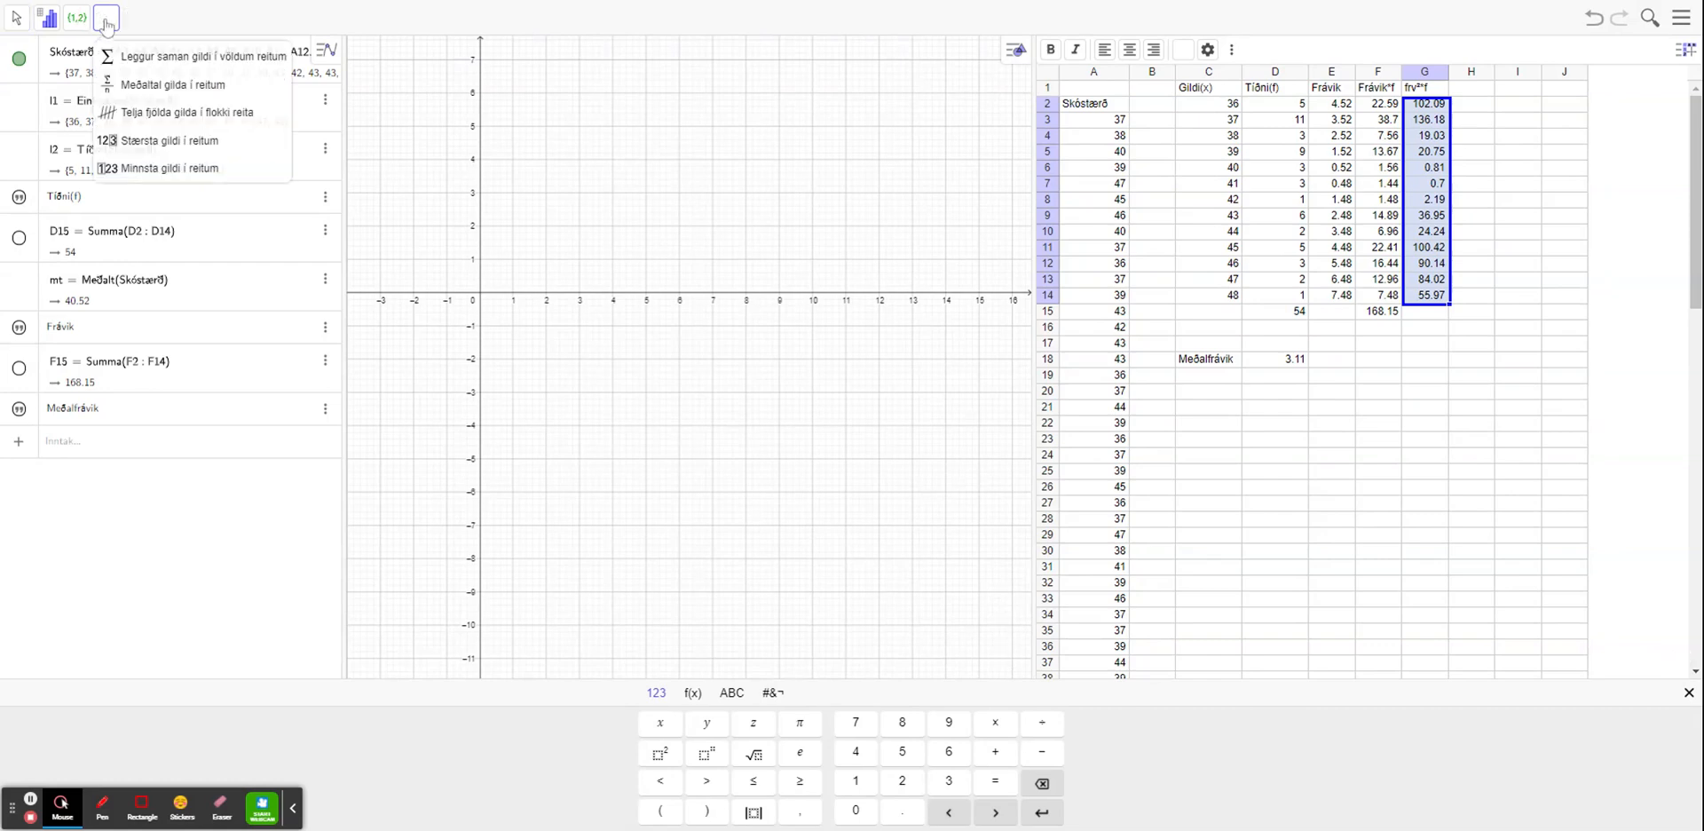
pyautogui.click(168, 58)
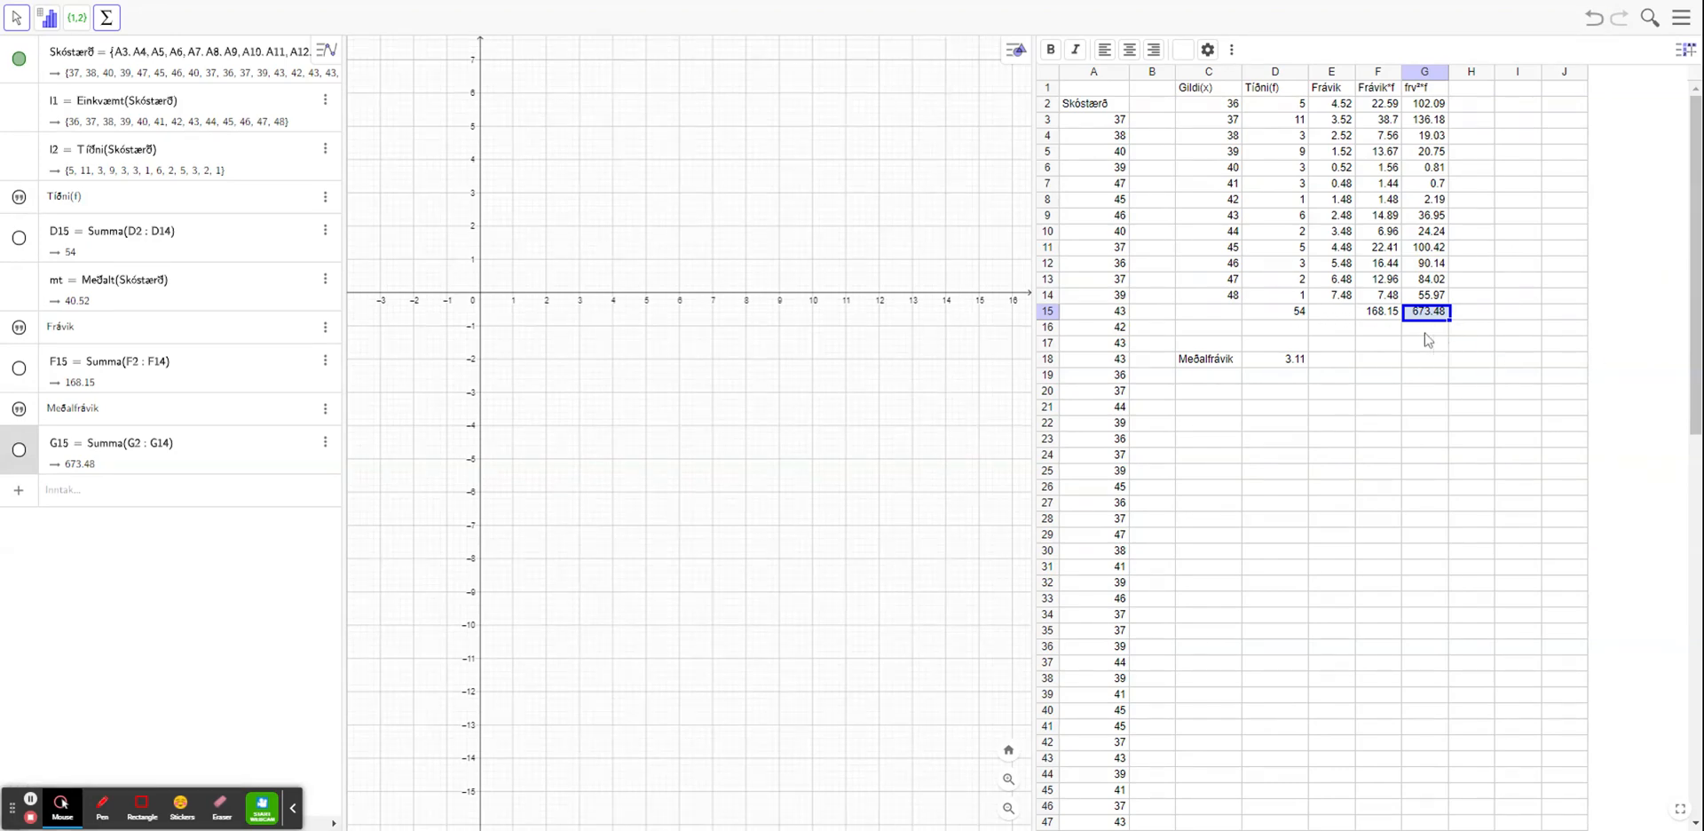
# Step: Label C19 Dreifni and calculate the variance in D19 as G15/D15
pyautogui.click(1200, 383)
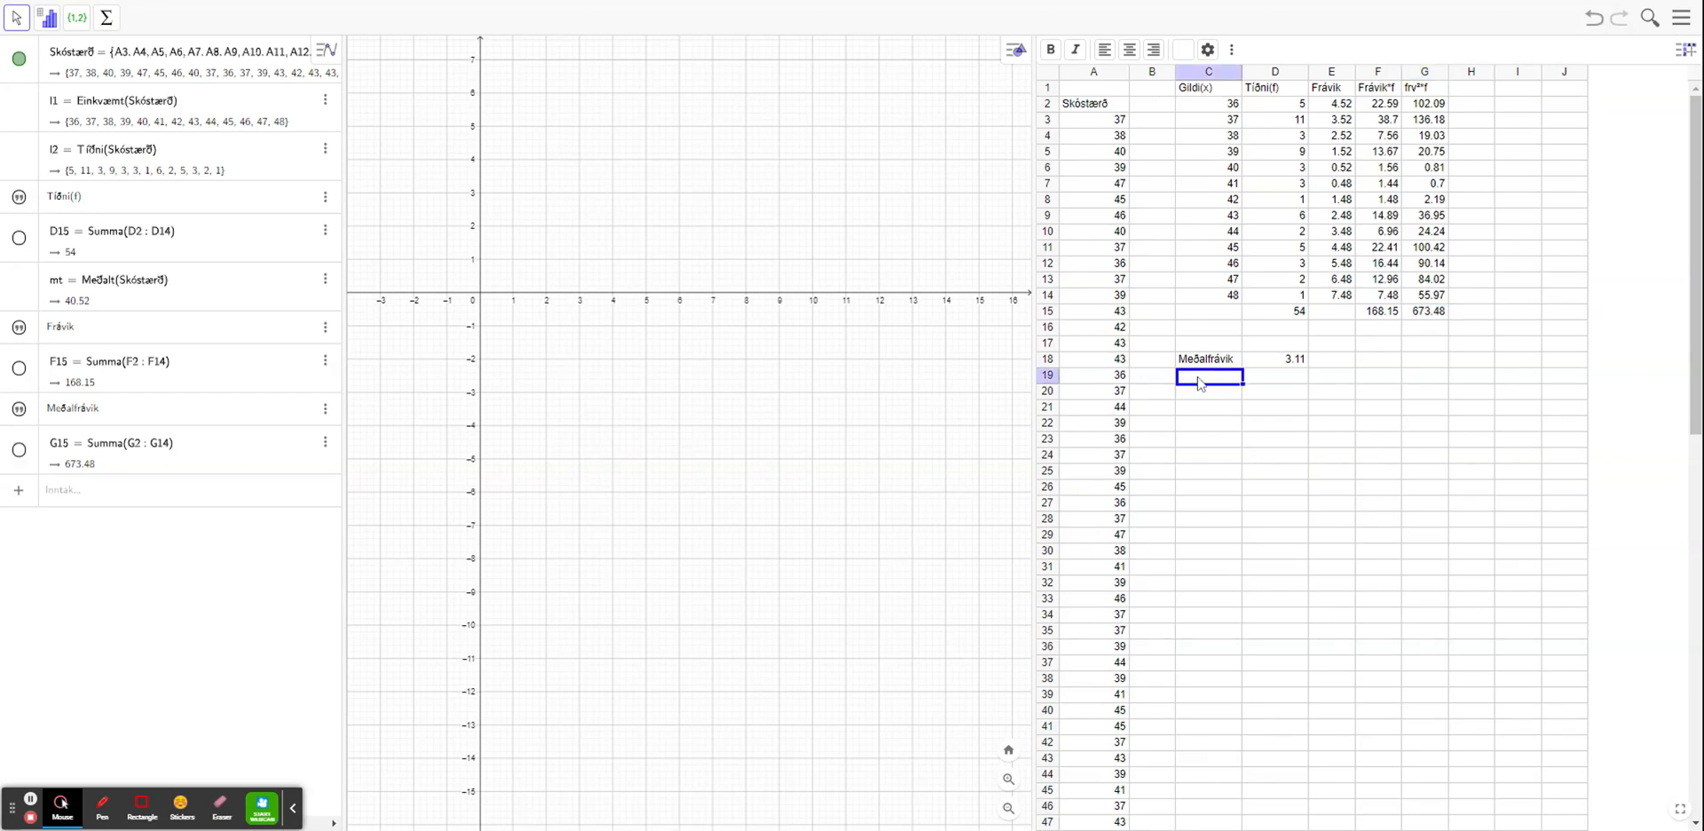
pyautogui.write('Drei')
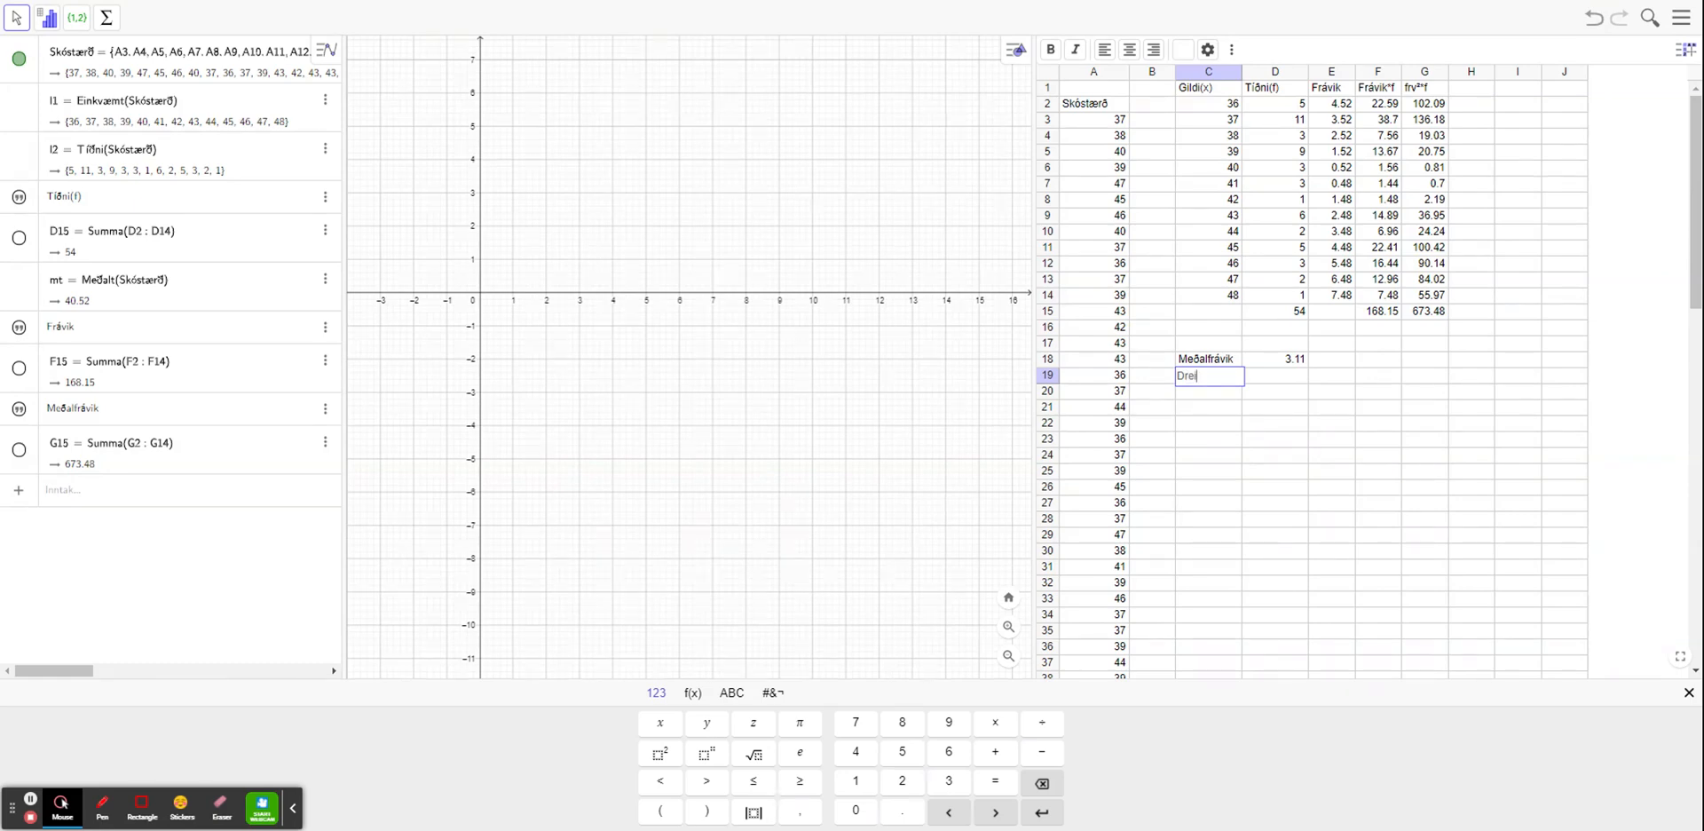
pyautogui.write('fni')
pyautogui.click(1289, 380)
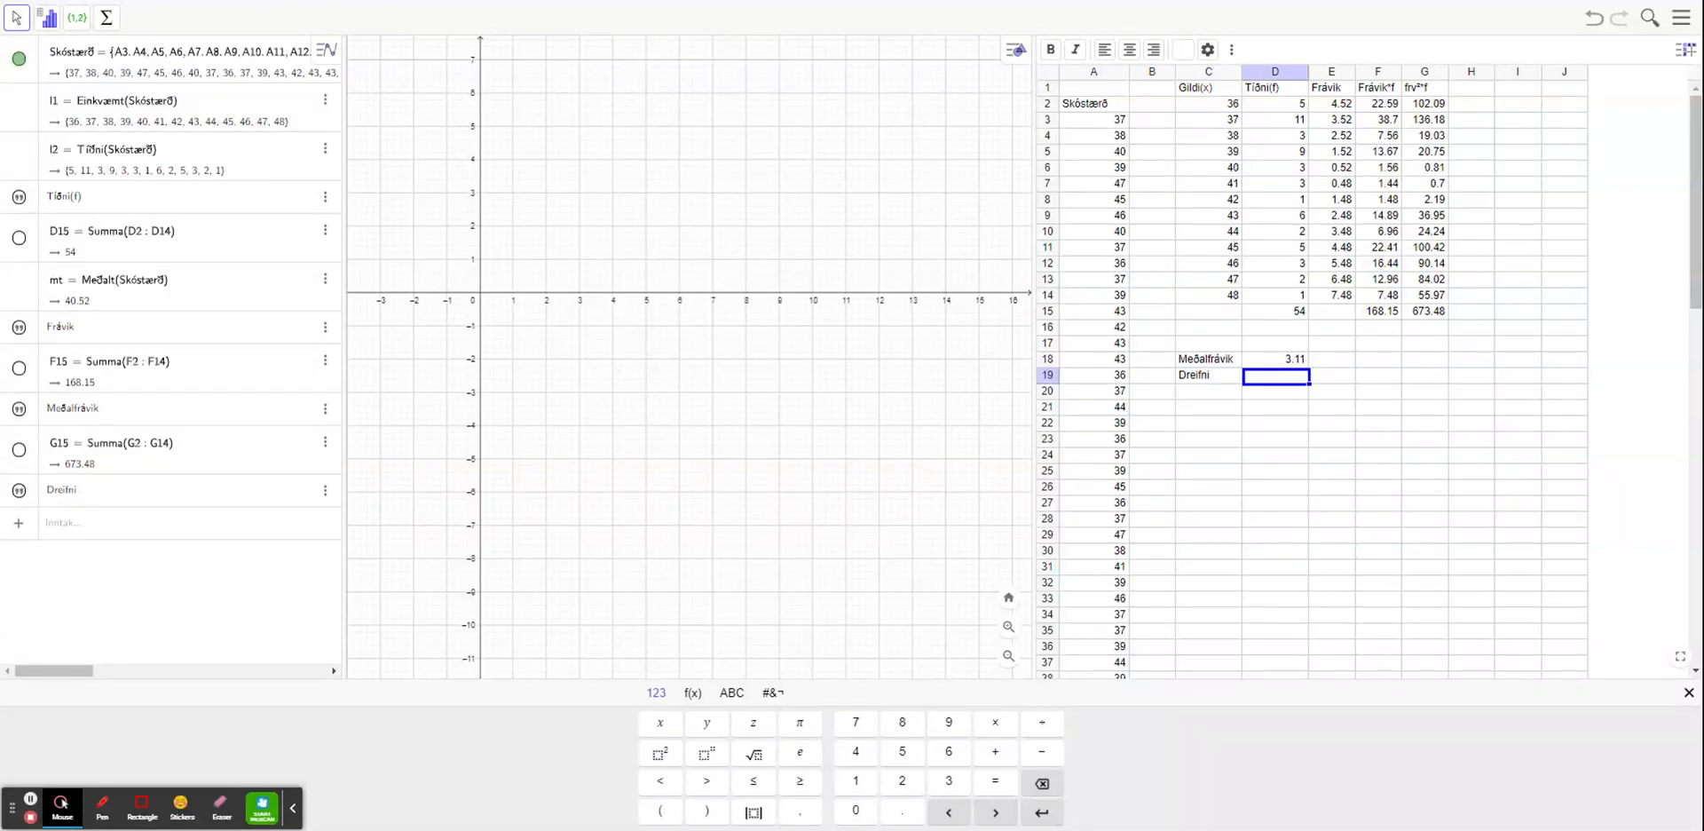
pyautogui.write('=')
pyautogui.click(1426, 312)
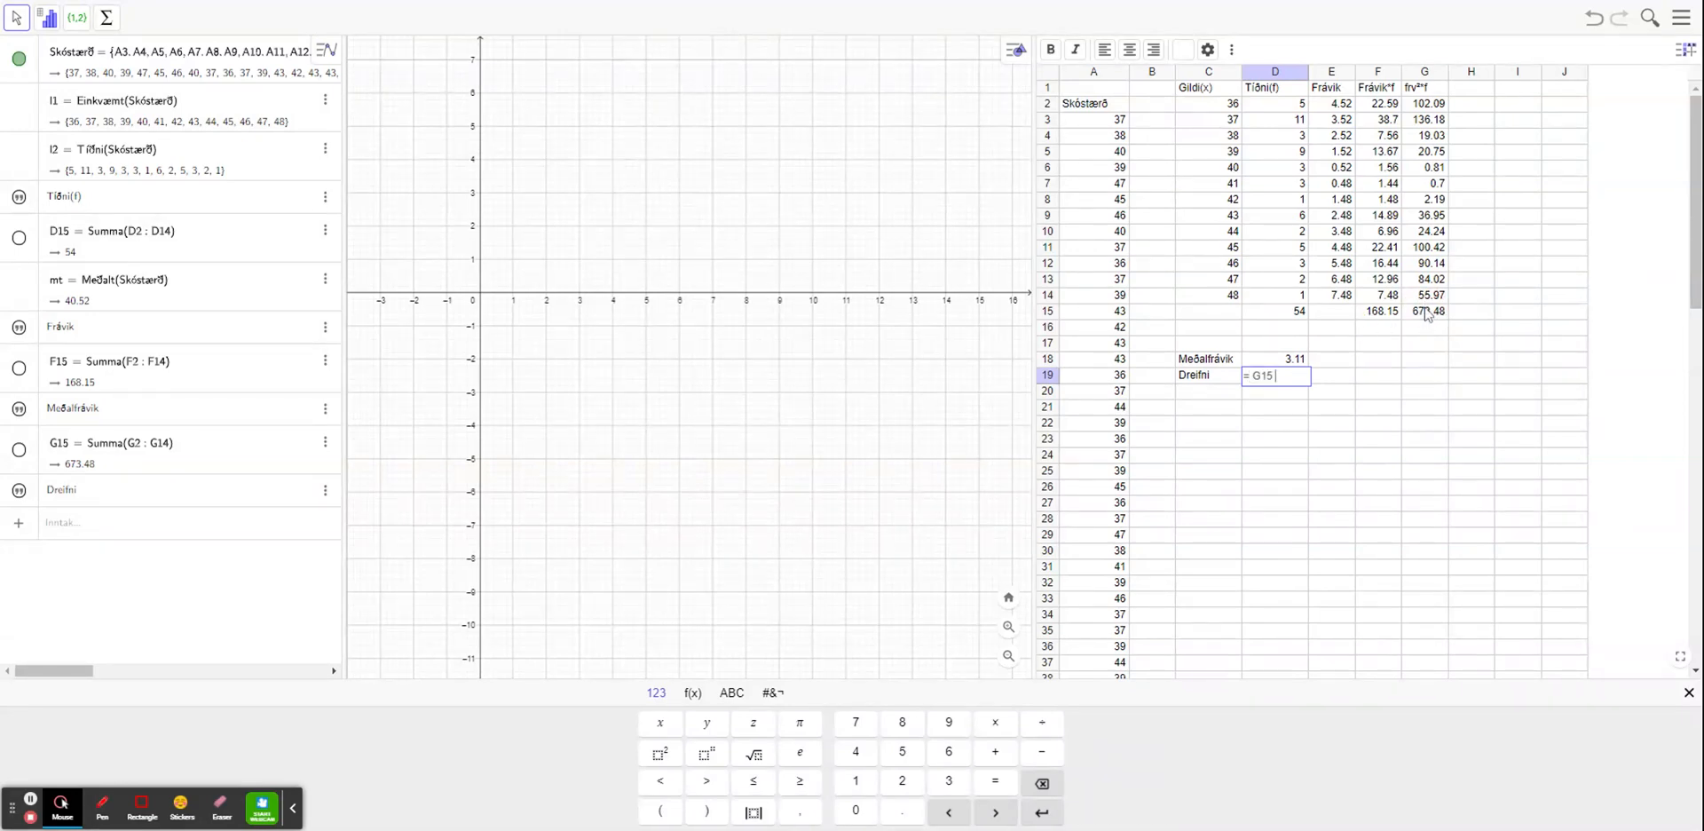
pyautogui.write('/')
pyautogui.click(1291, 315)
pyautogui.press('Return')
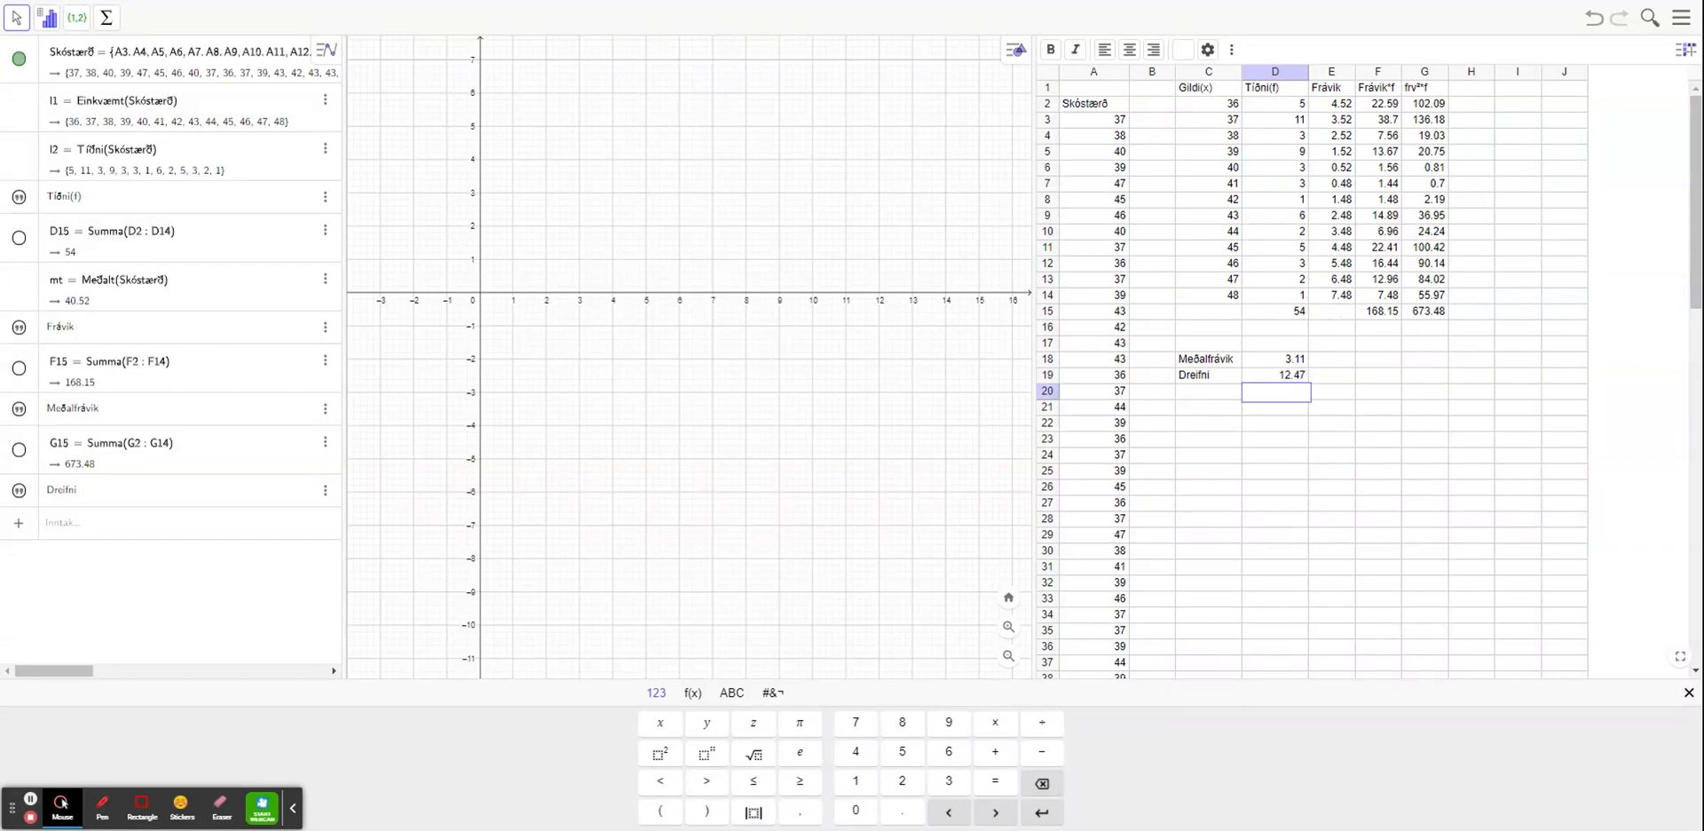
# Step: Label C20 Staðalfrávik and calculate the standard deviation in D20 as the square root of D19
pyautogui.click(1196, 397)
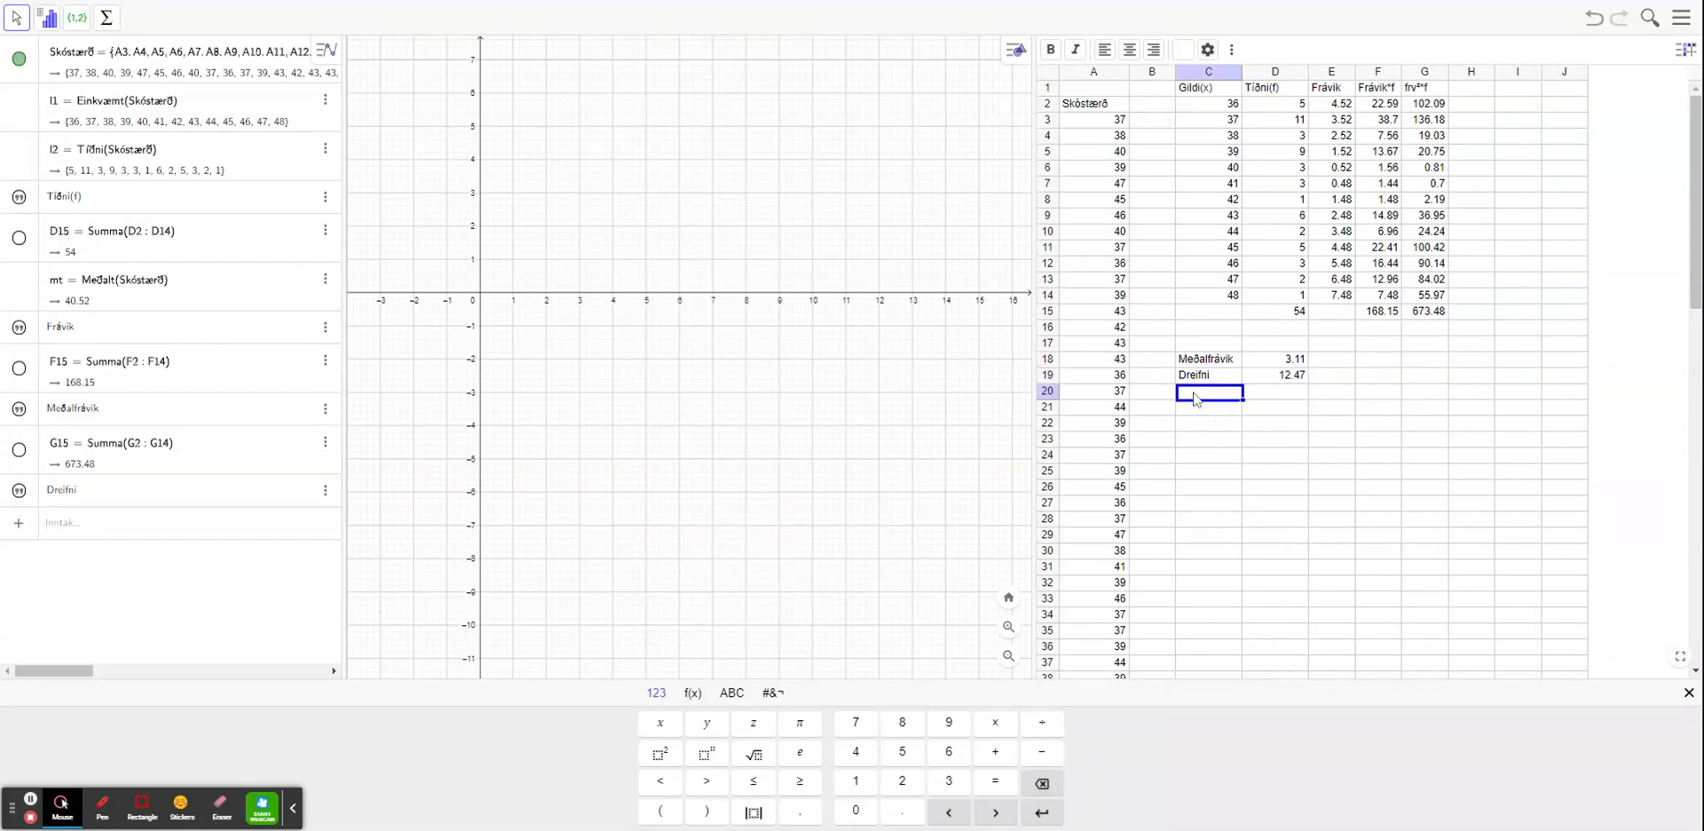
pyautogui.write('Staðalfrávik')
pyautogui.press('Return')
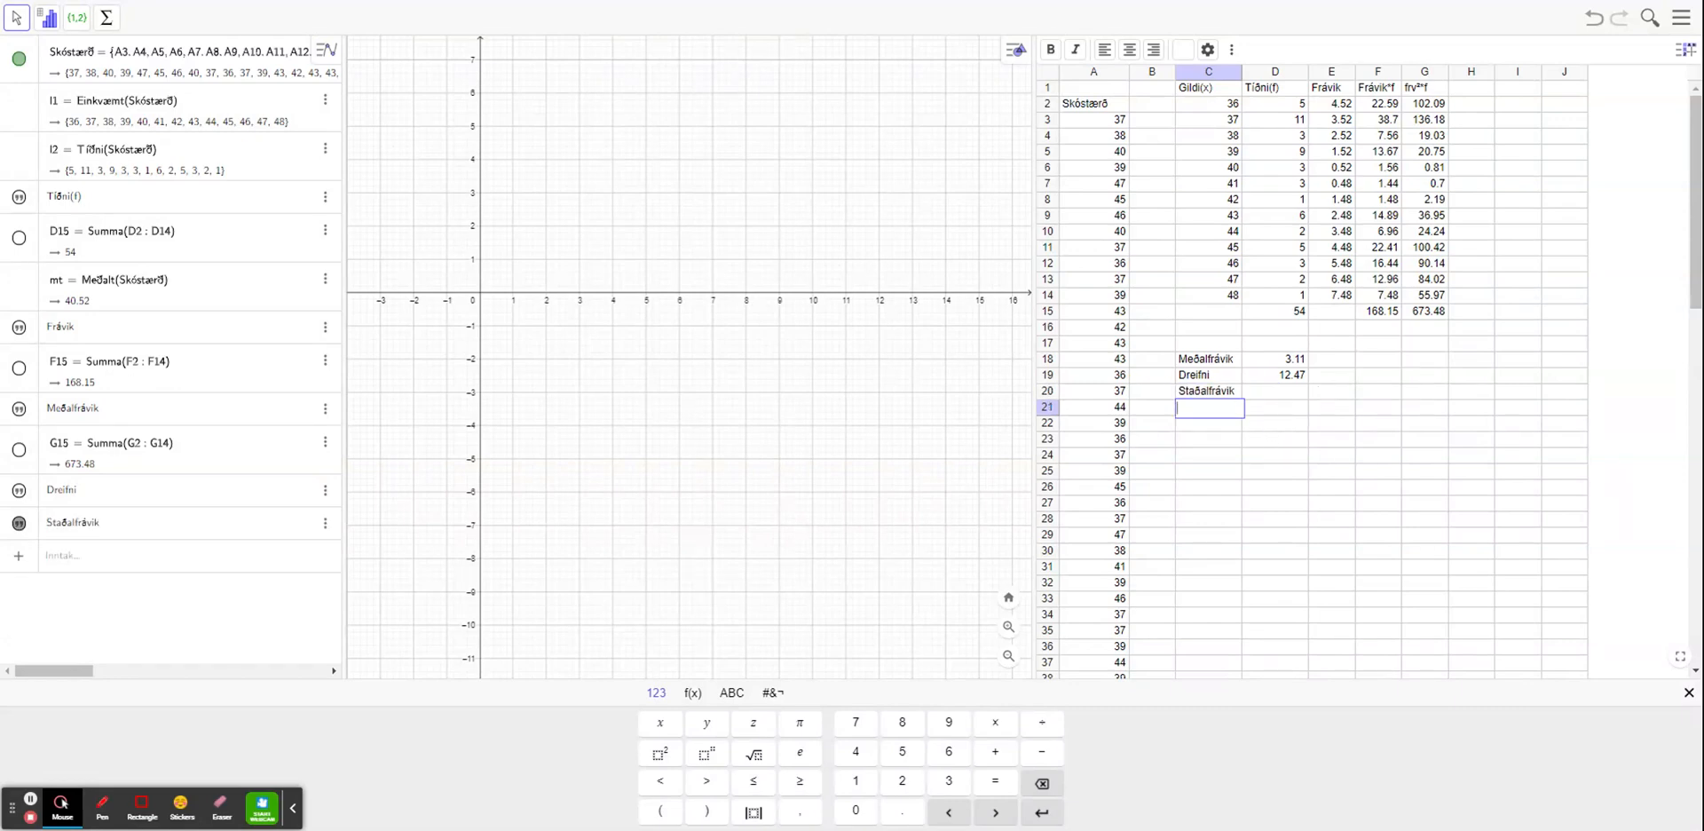
pyautogui.click(1282, 396)
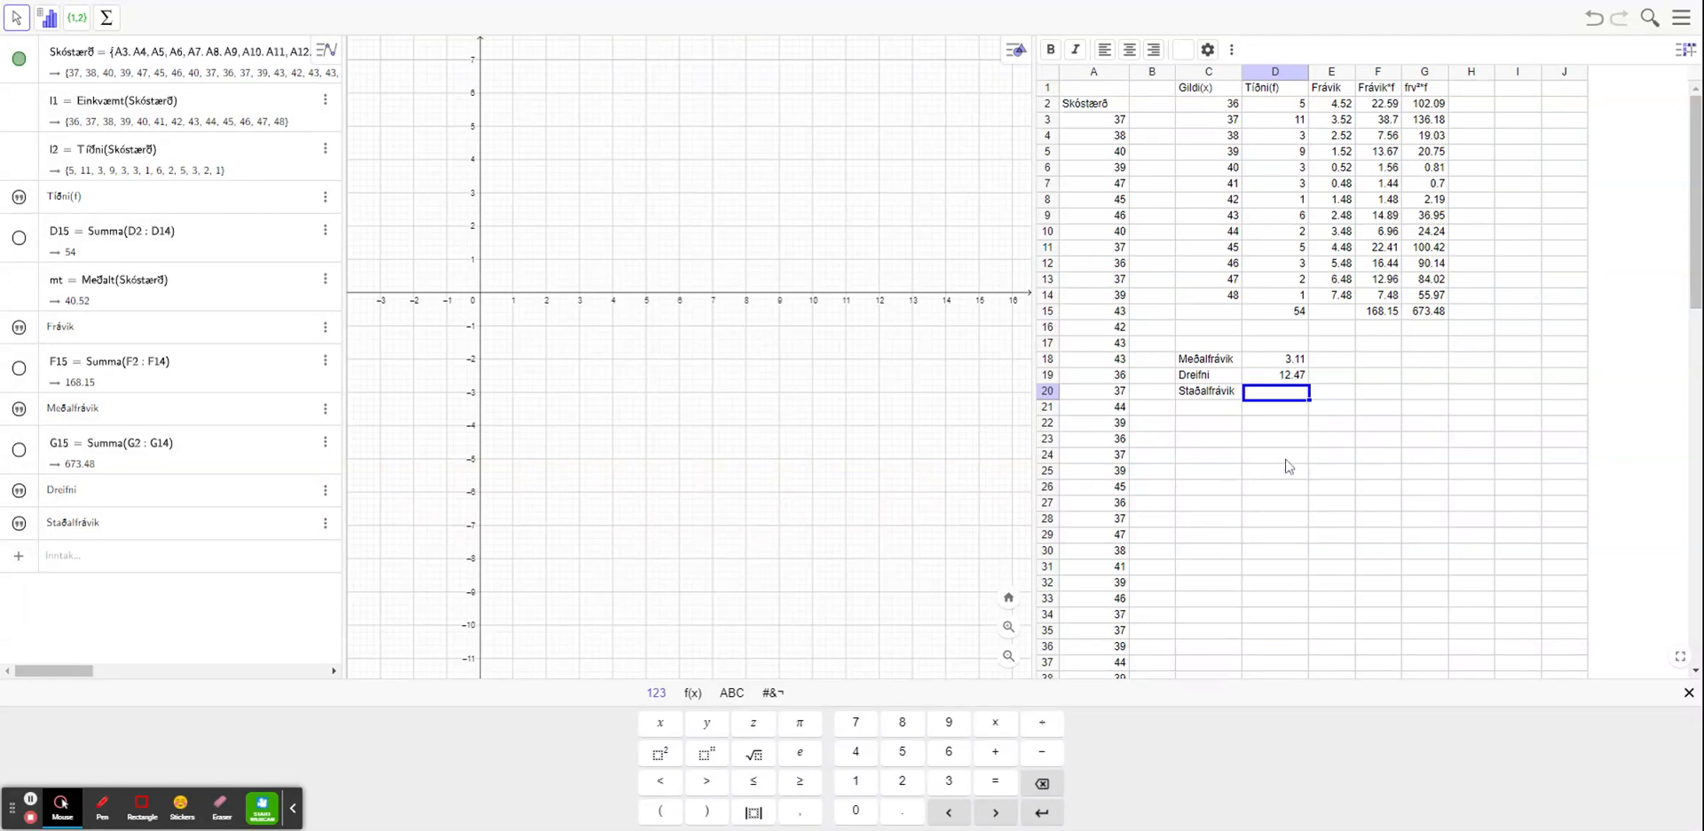
pyautogui.write('=')
pyautogui.click(752, 754)
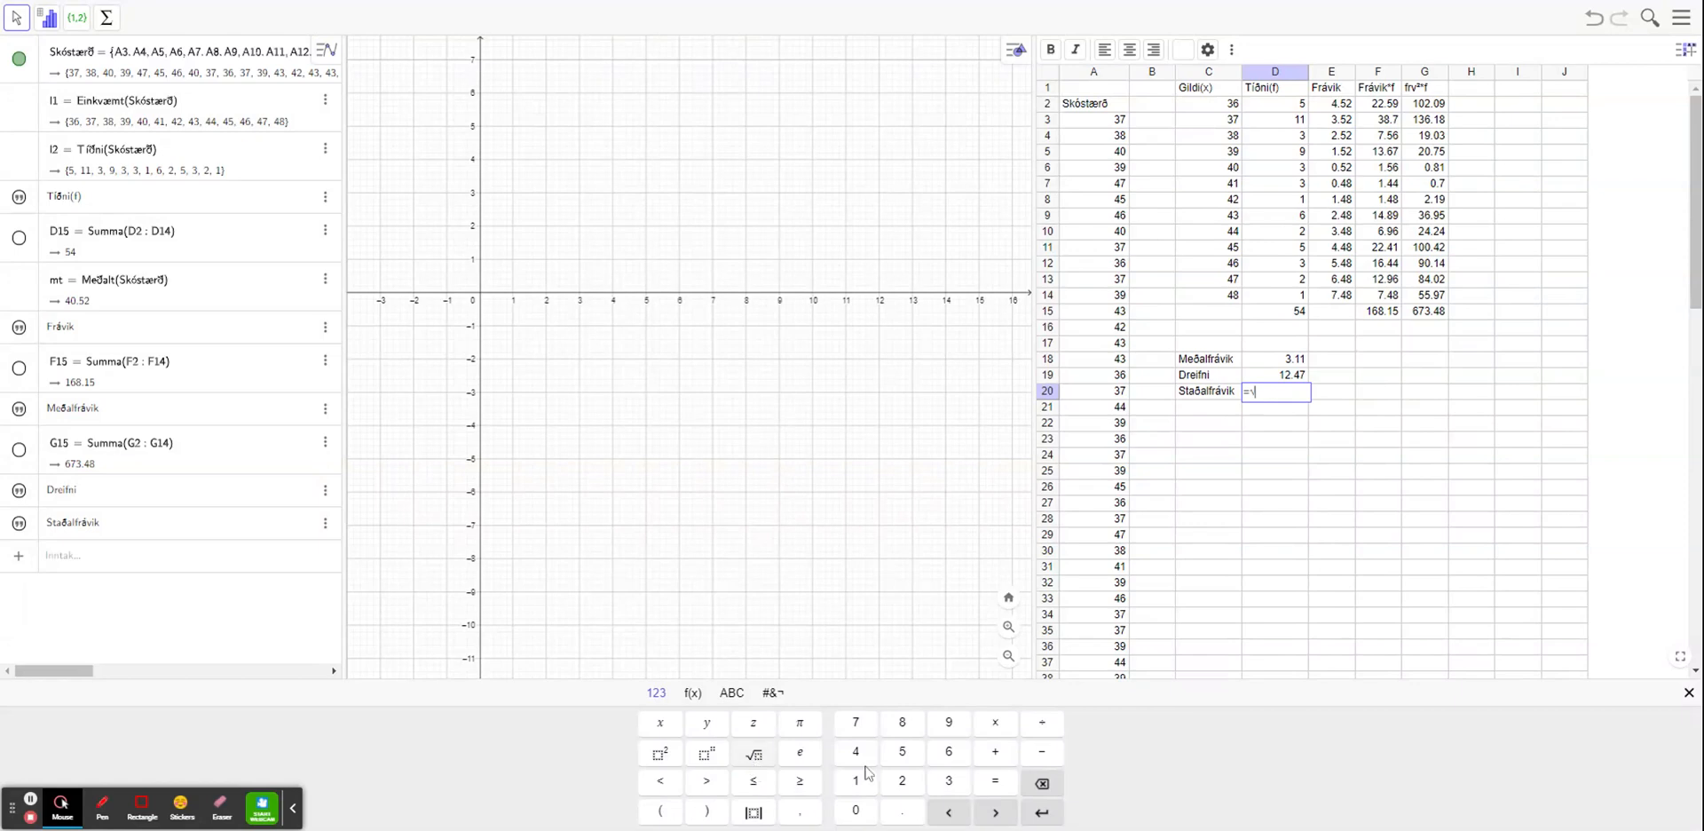
pyautogui.click(1292, 376)
pyautogui.press('Return')
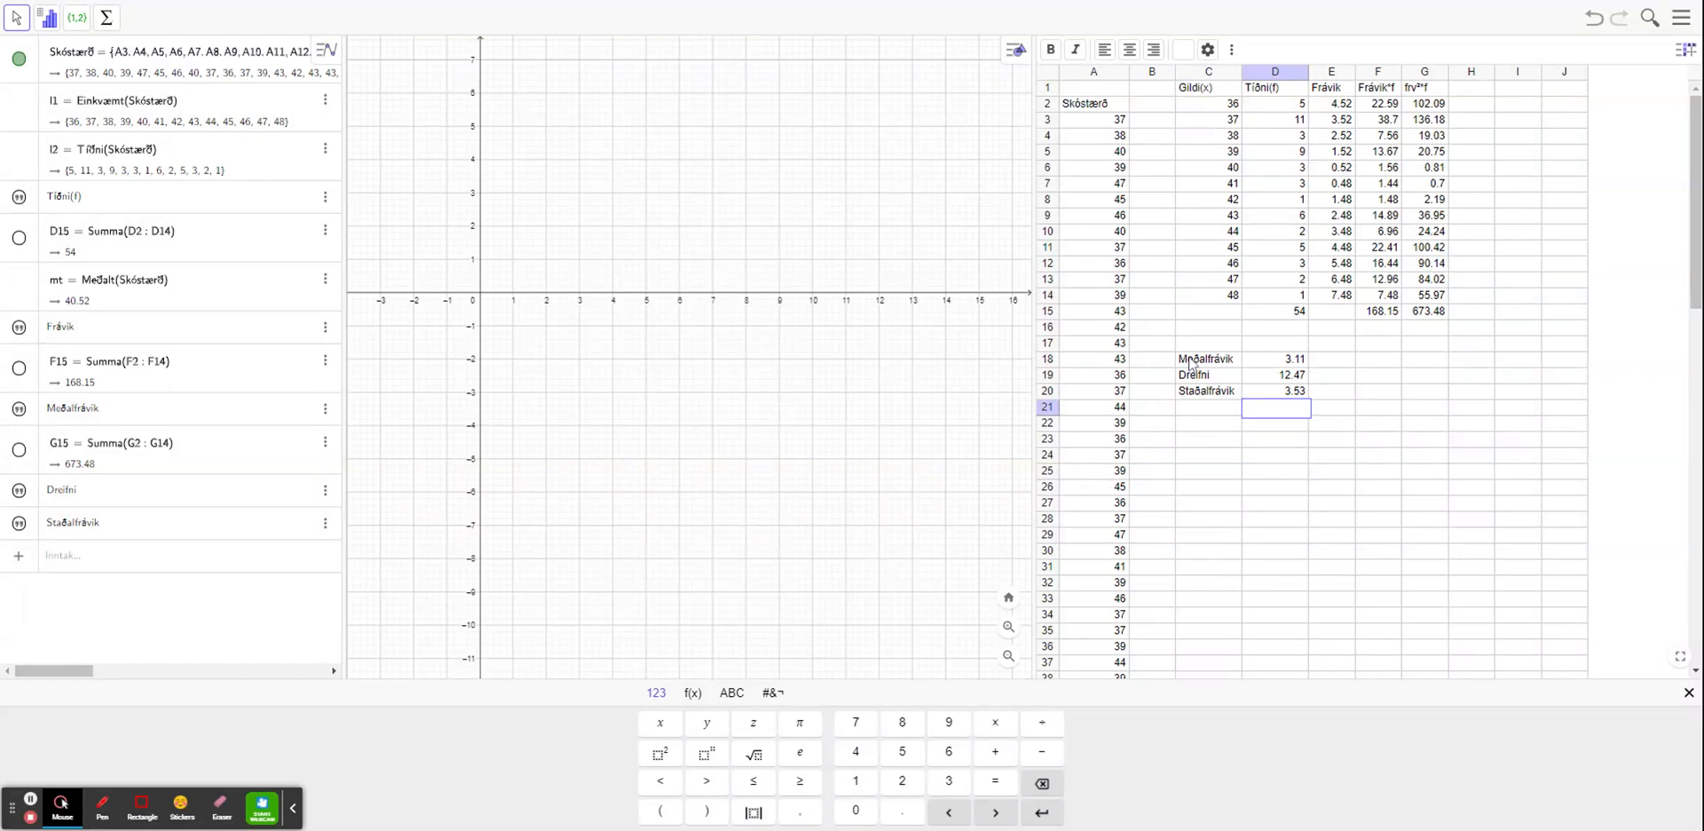
pyautogui.moveTo(1192, 362); pyautogui.dragTo(1291, 396)
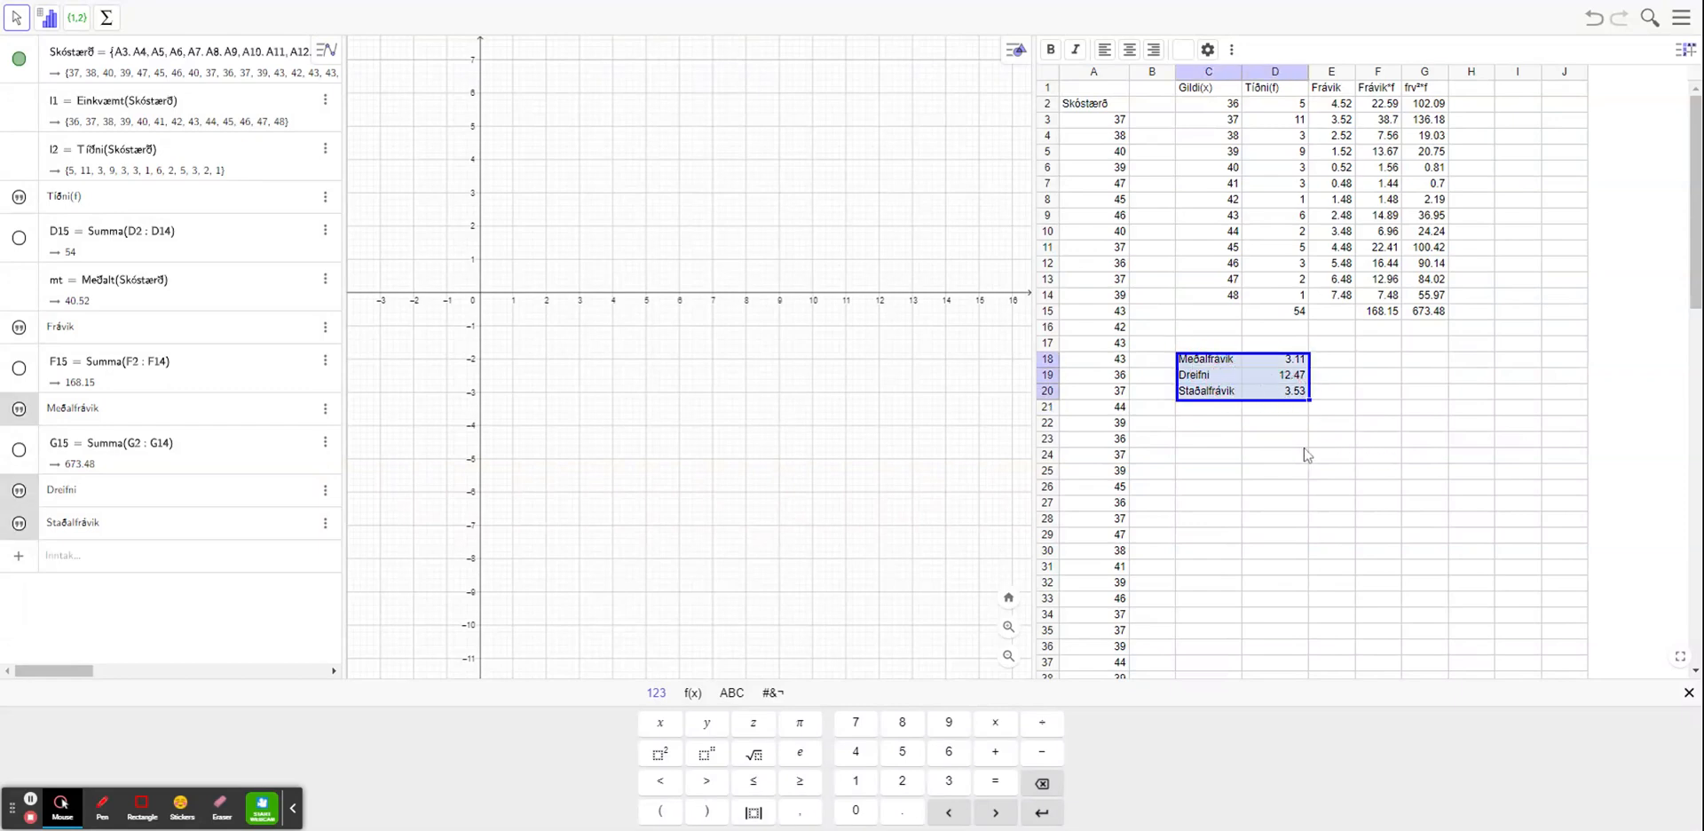
pyautogui.click(1264, 419)
pyautogui.click(1207, 377)
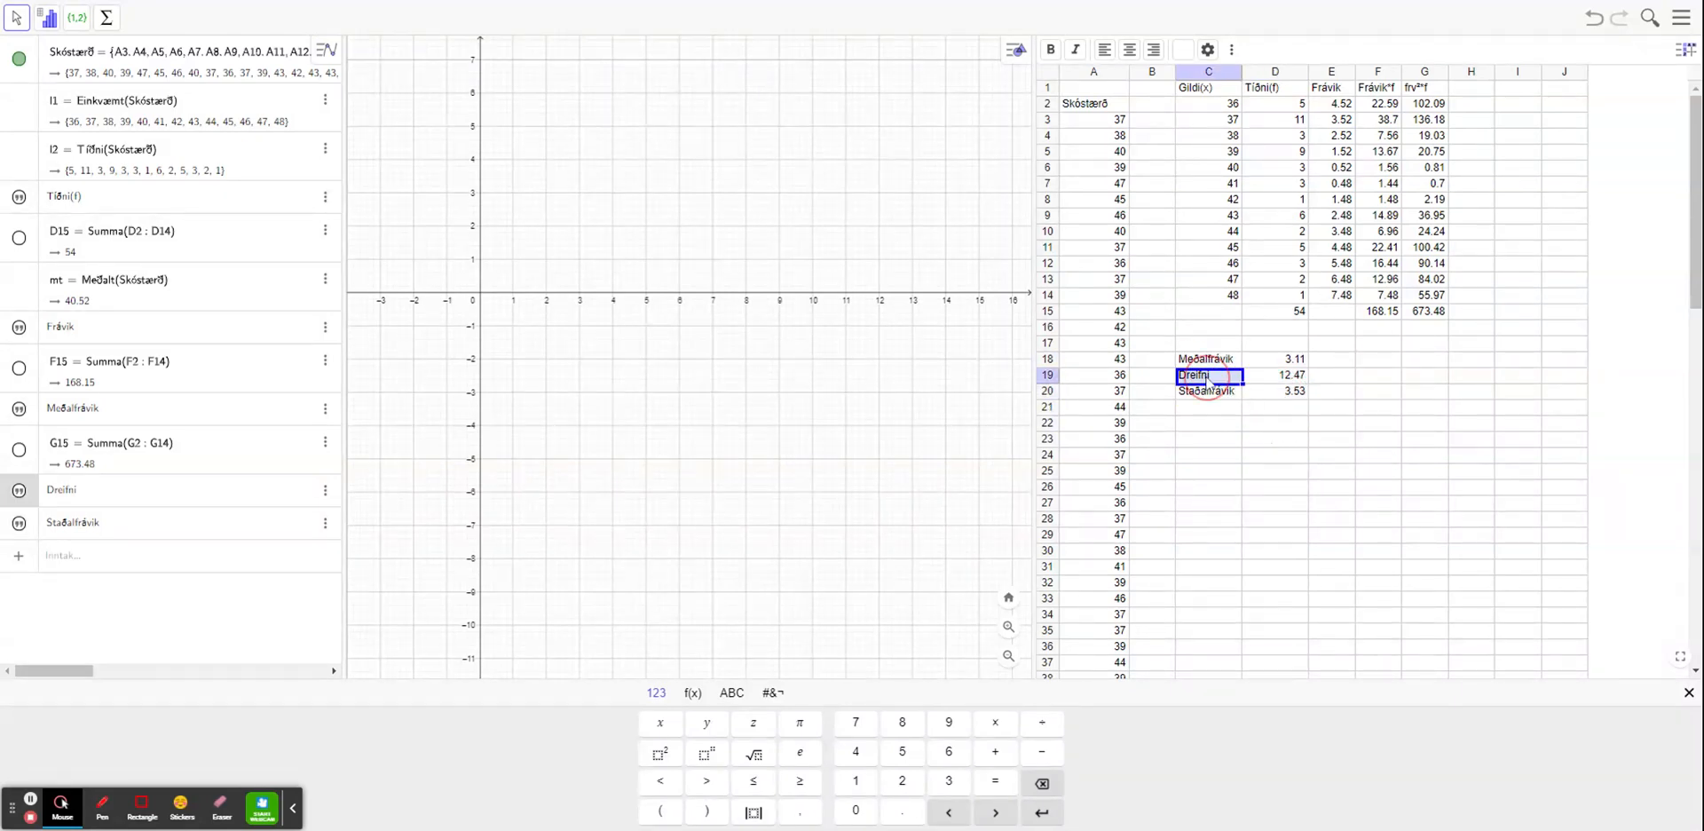
pyautogui.moveTo(1207, 377); pyautogui.dragTo(1278, 404)
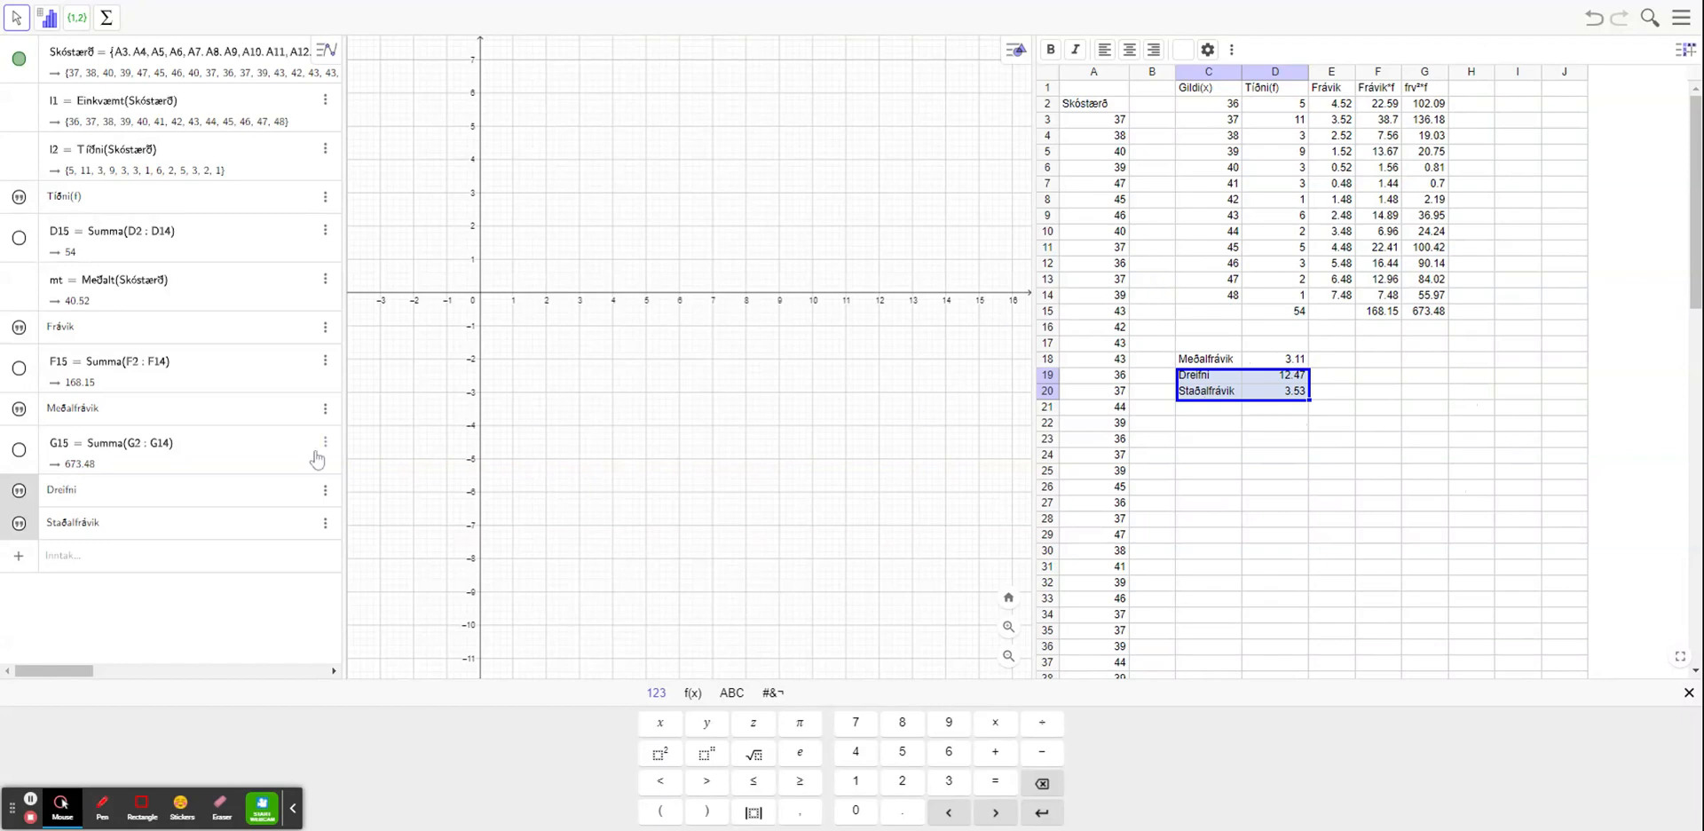
# Step: Calculate the population standard deviation of the raw shoe-size list with stdevp(Skóstærð) in the algebra view
pyautogui.click(50, 570)
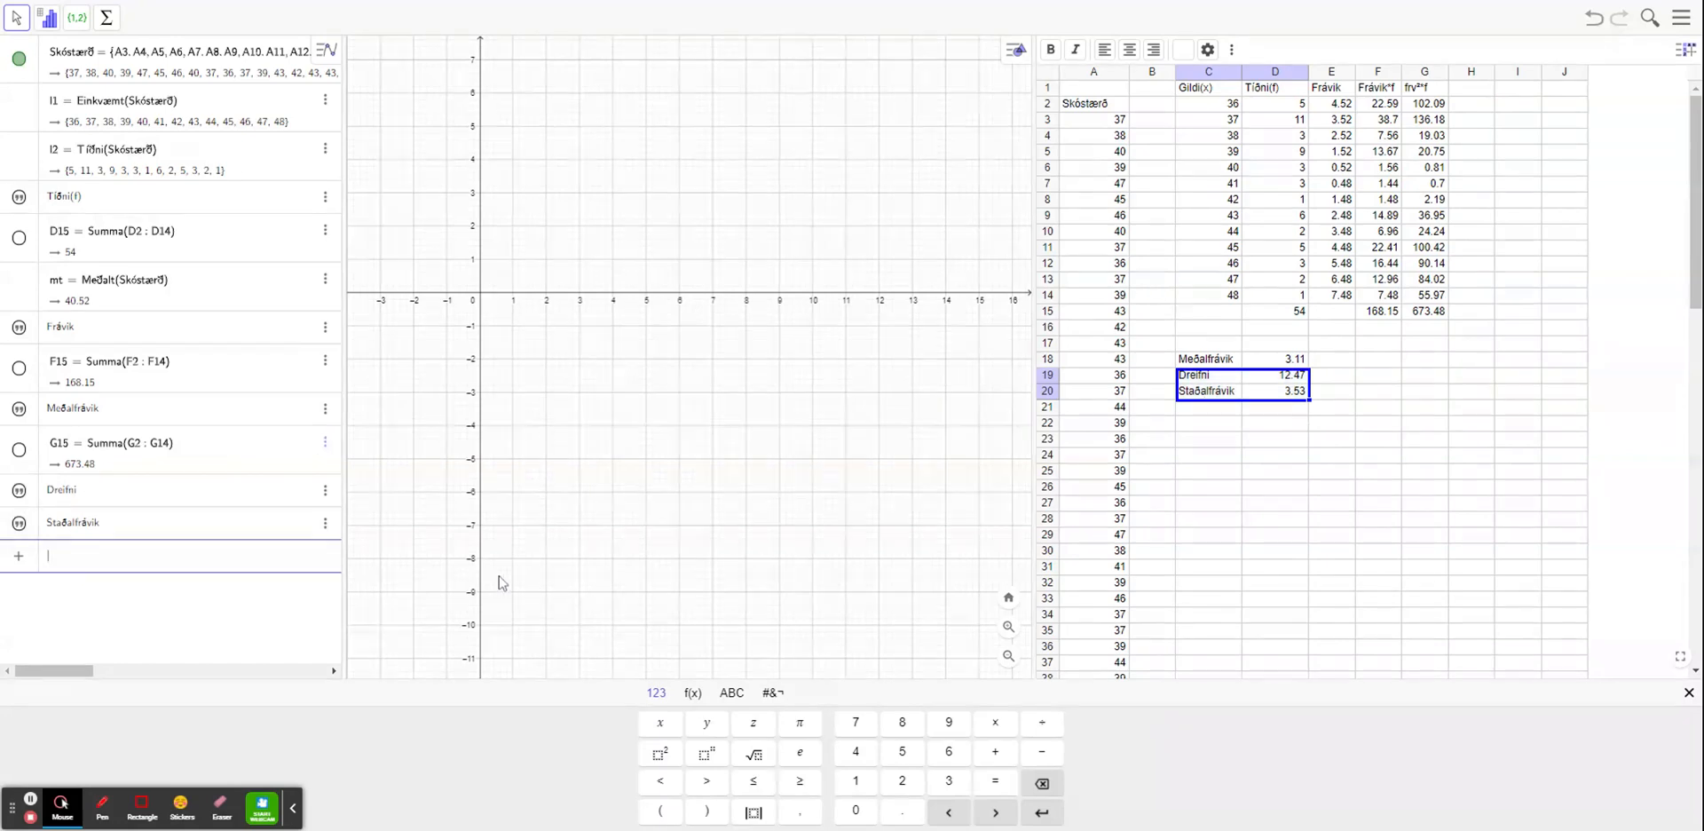
pyautogui.click(1298, 397)
pyautogui.click(115, 563)
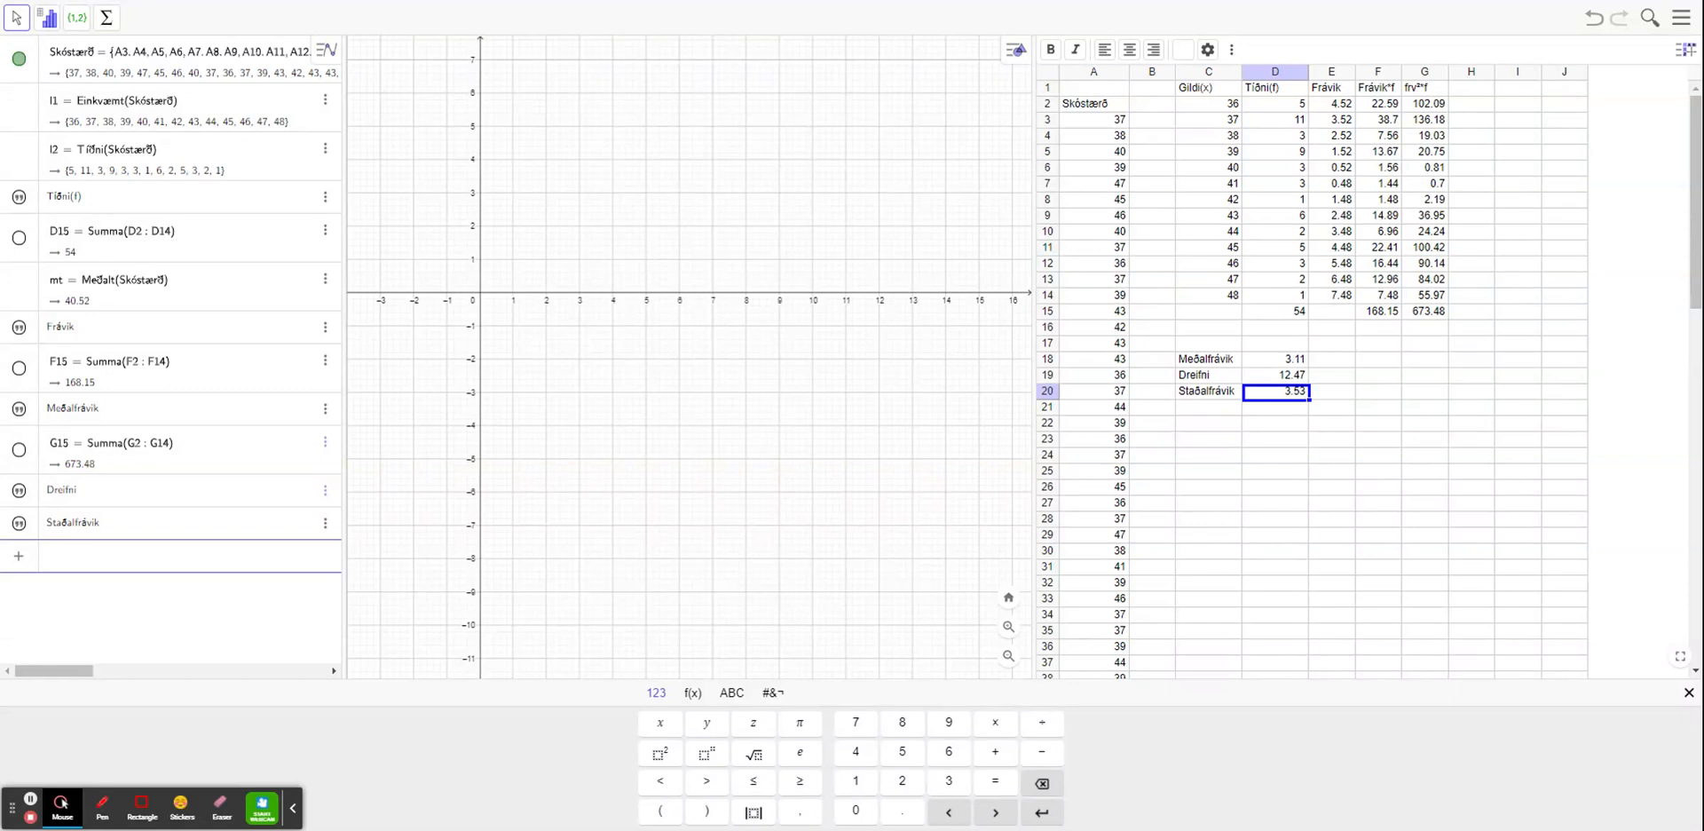
pyautogui.write('stde')
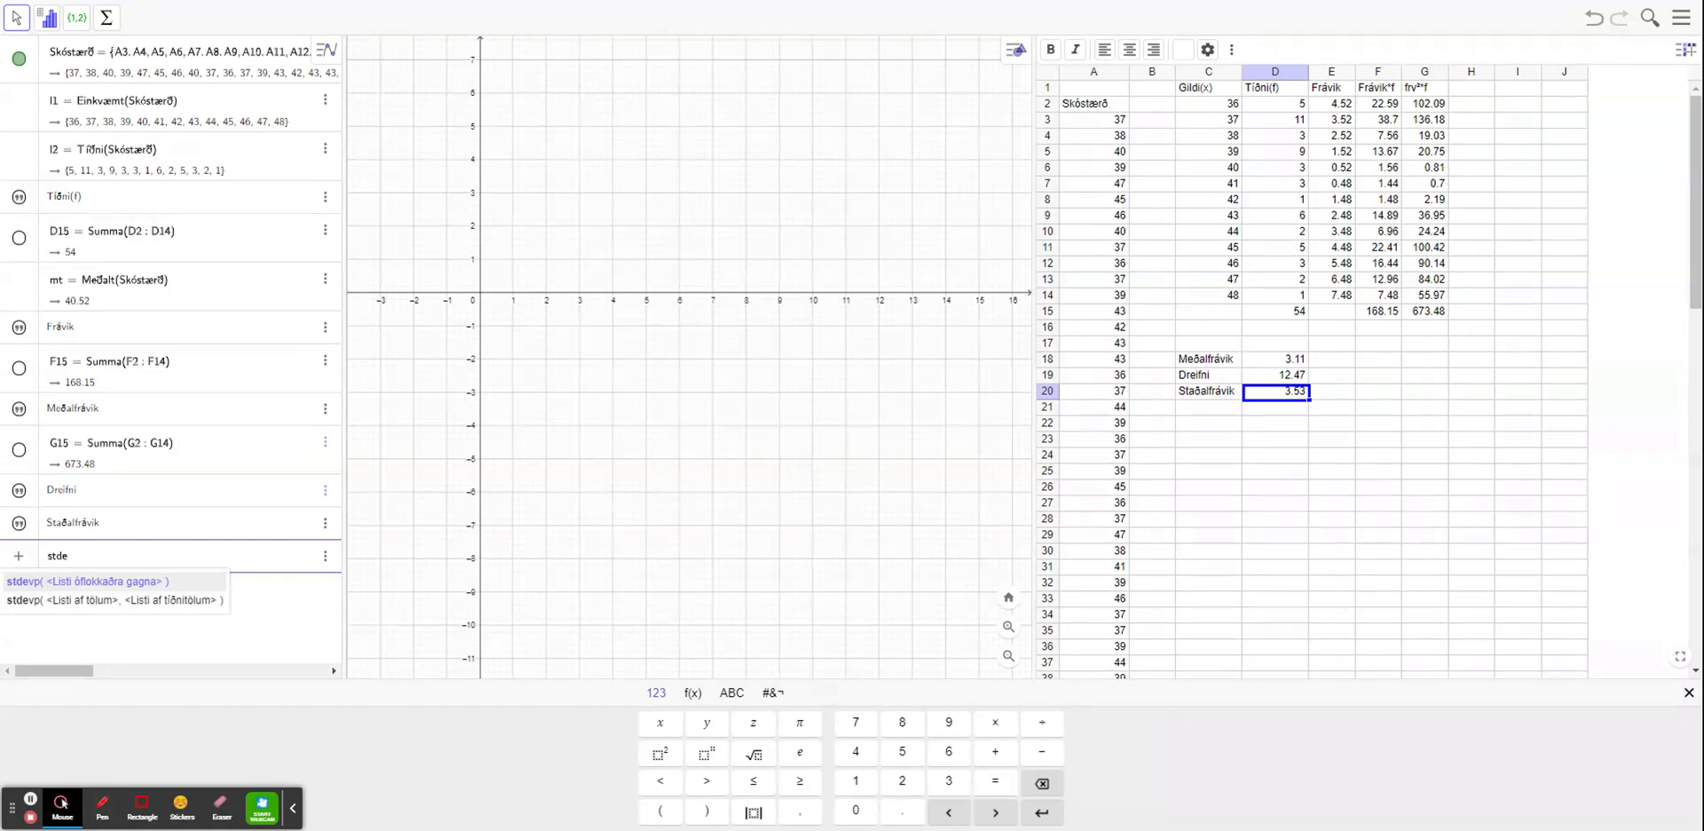
pyautogui.click(86, 584)
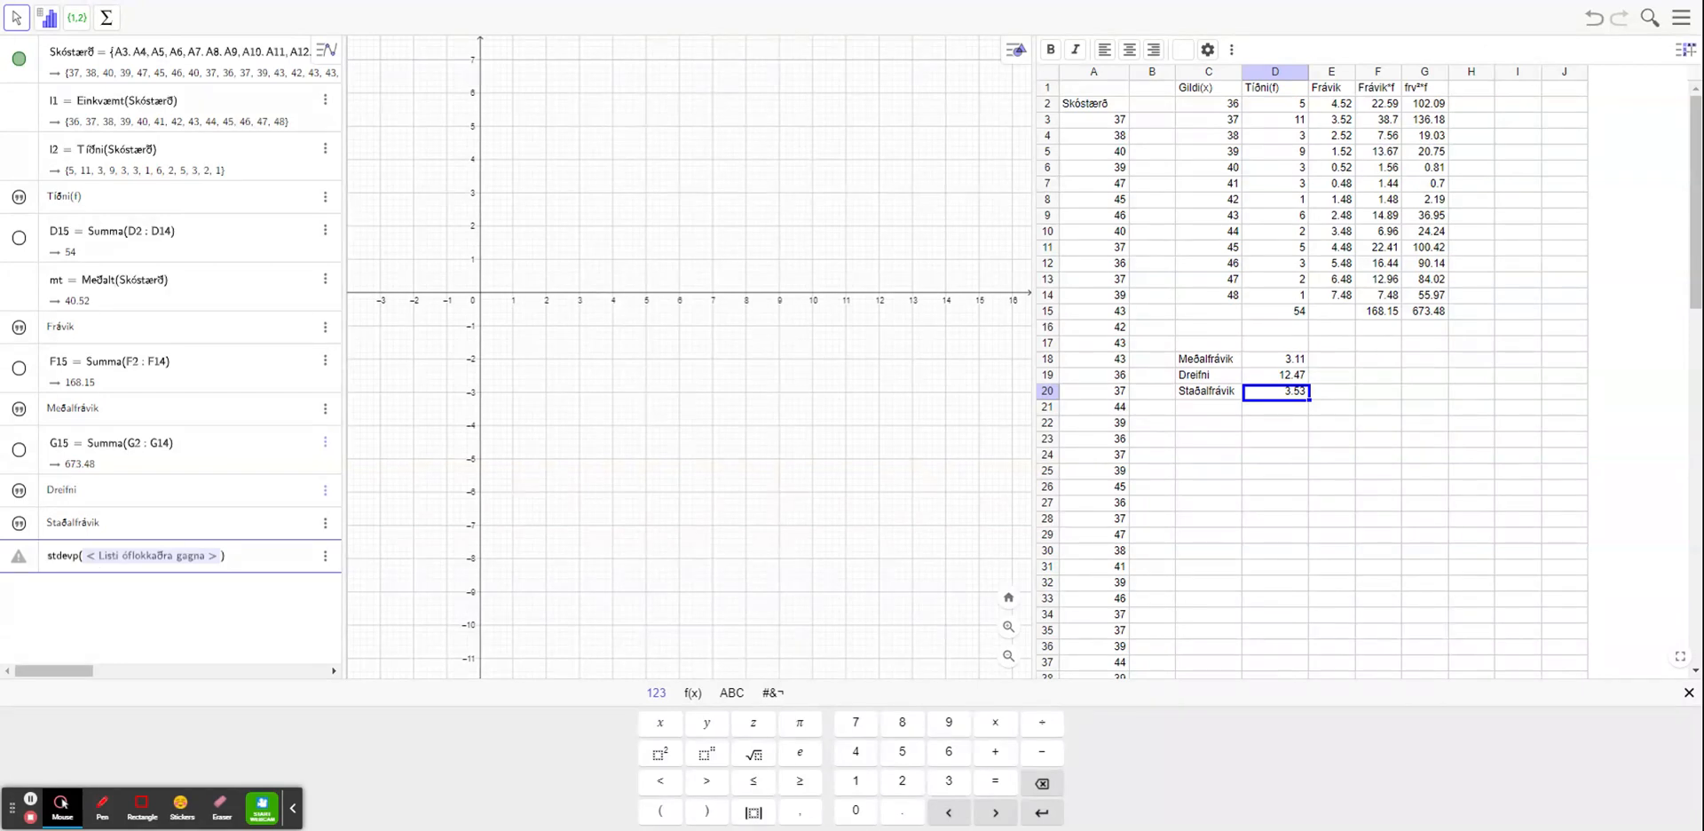
pyautogui.write('Sk')
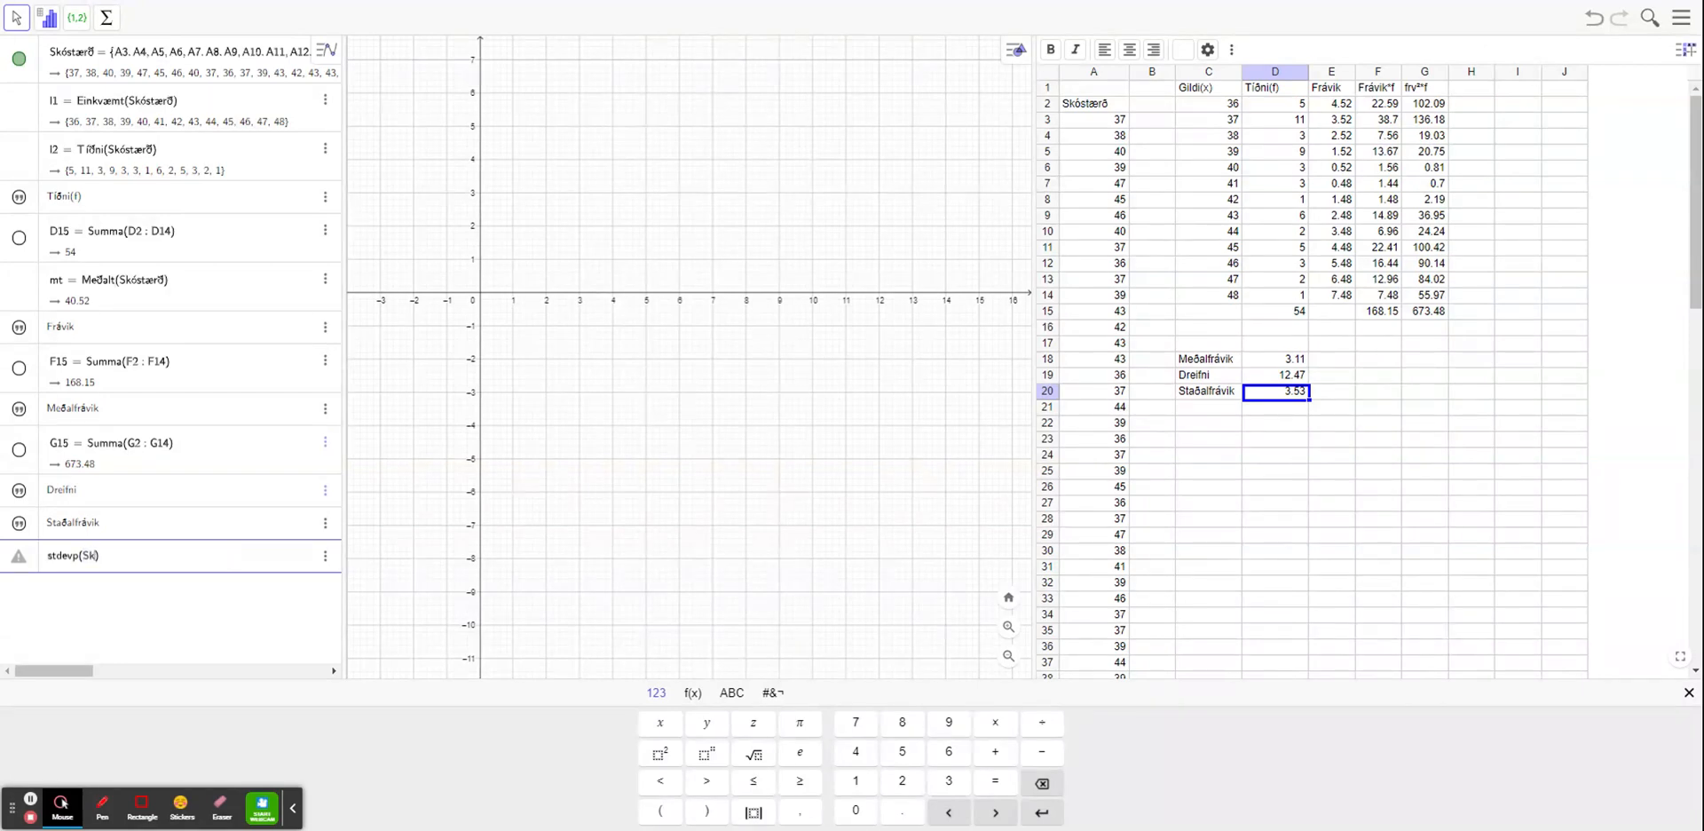
pyautogui.write('óstærð')
pyautogui.press('Return')
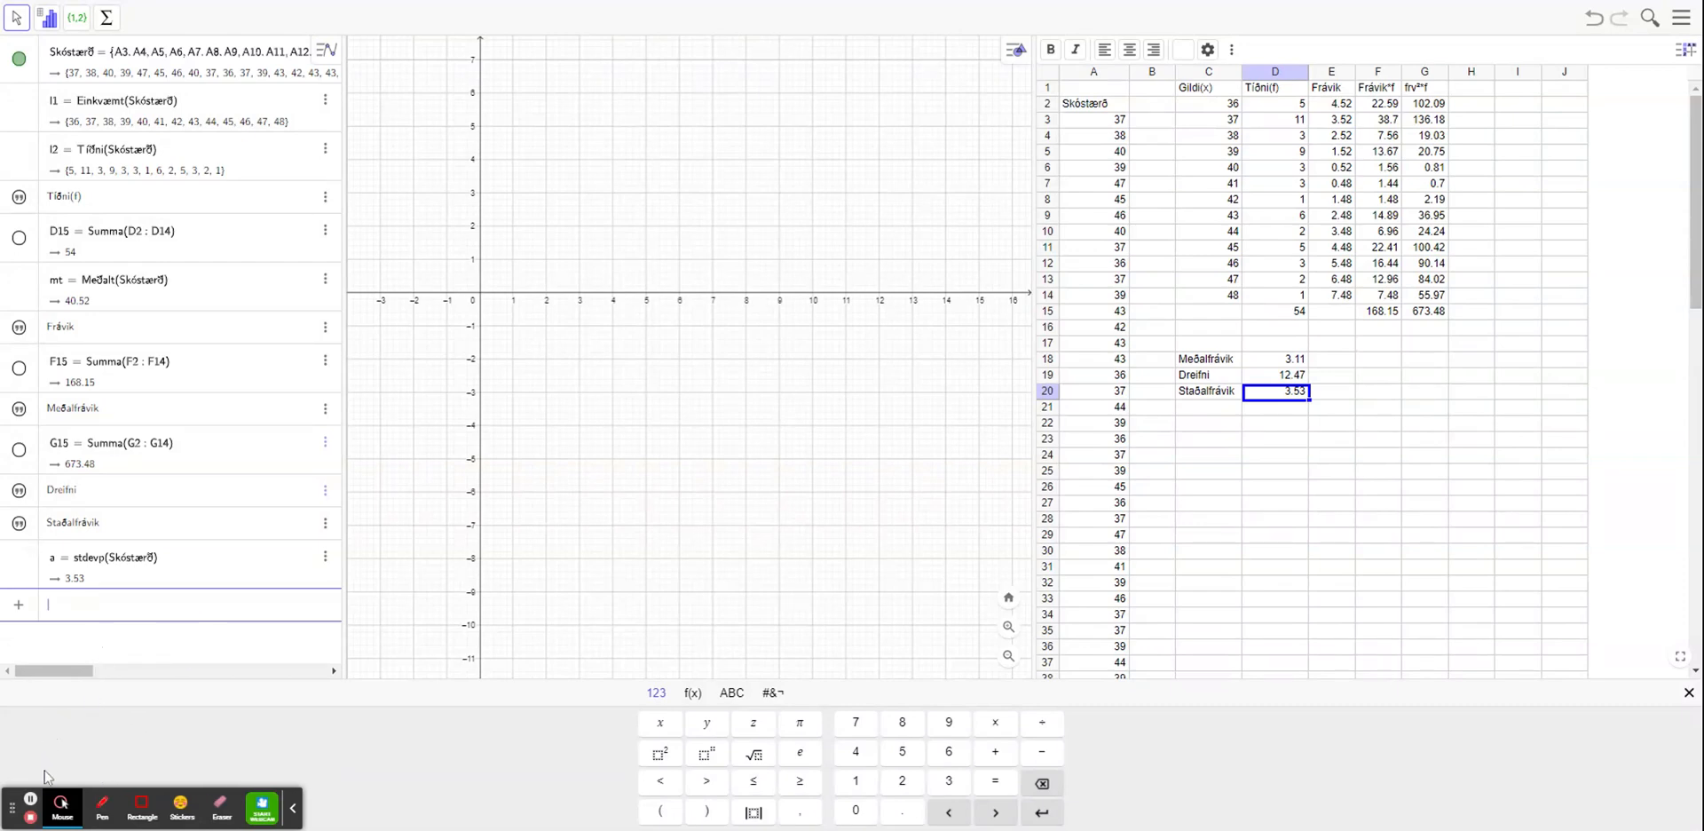
# Step: Calculate the variance of the raw shoe-size list with Dreifni(Skóstærð) in the algebra view
pyautogui.click(31, 799)
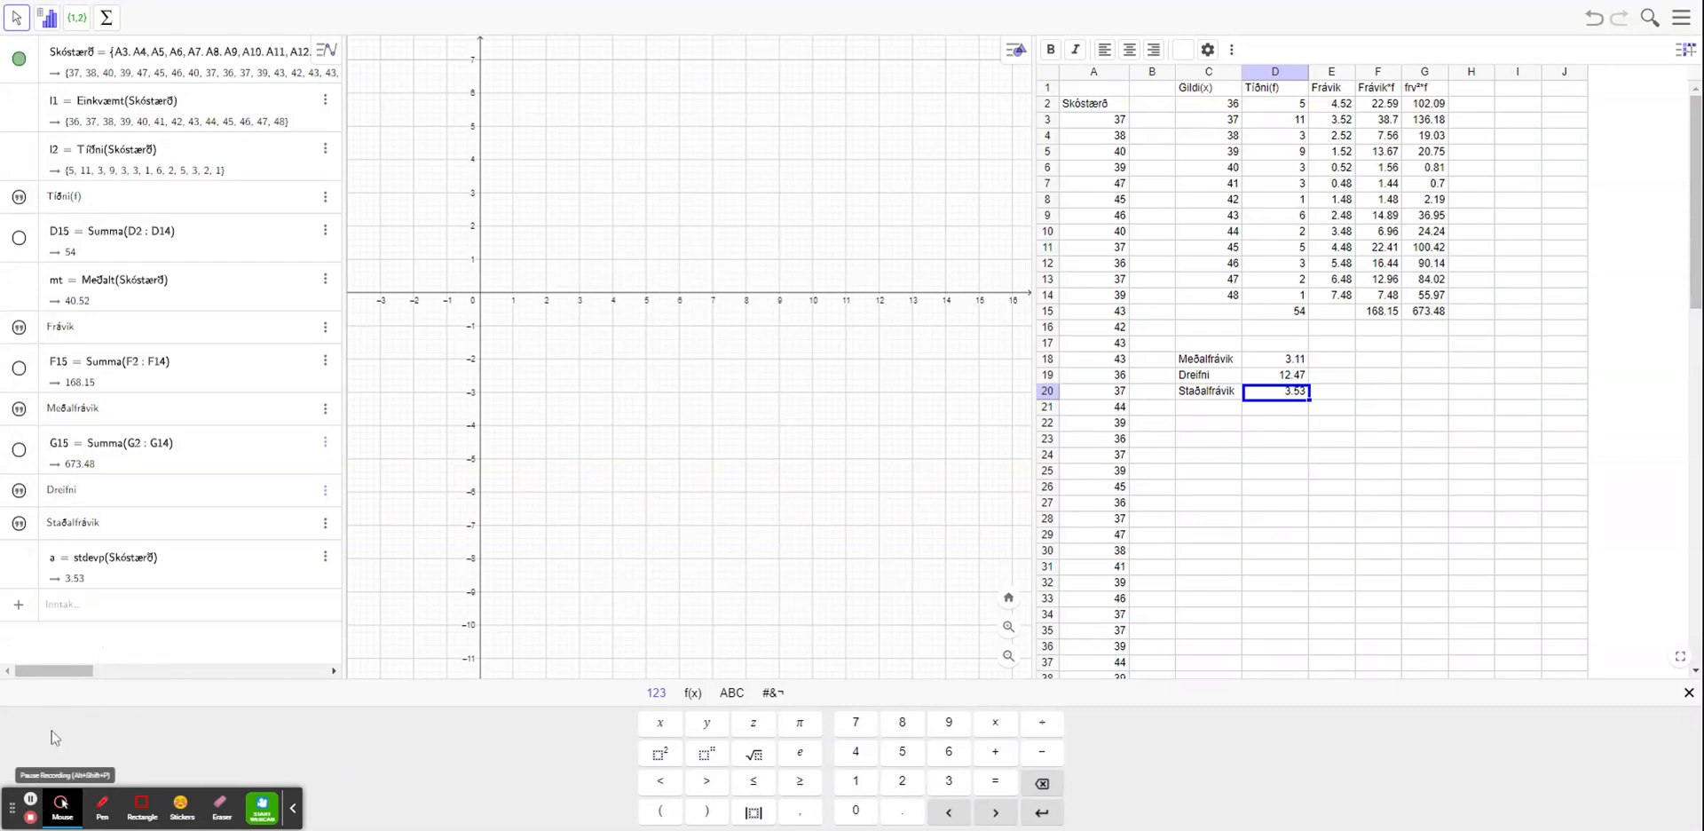
pyautogui.click(71, 612)
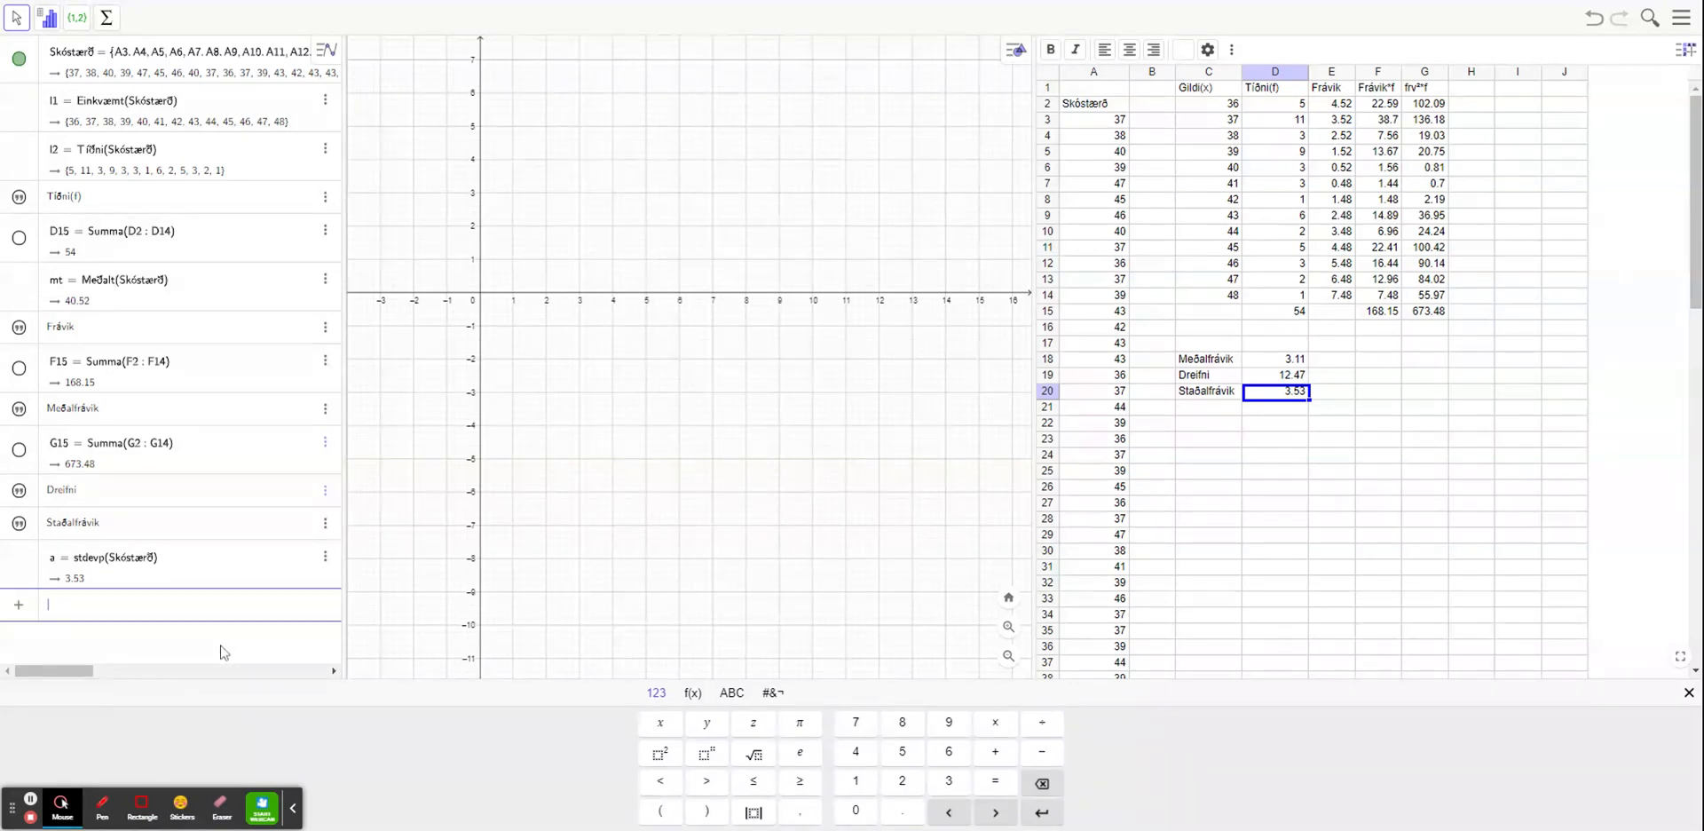
pyautogui.write('drei')
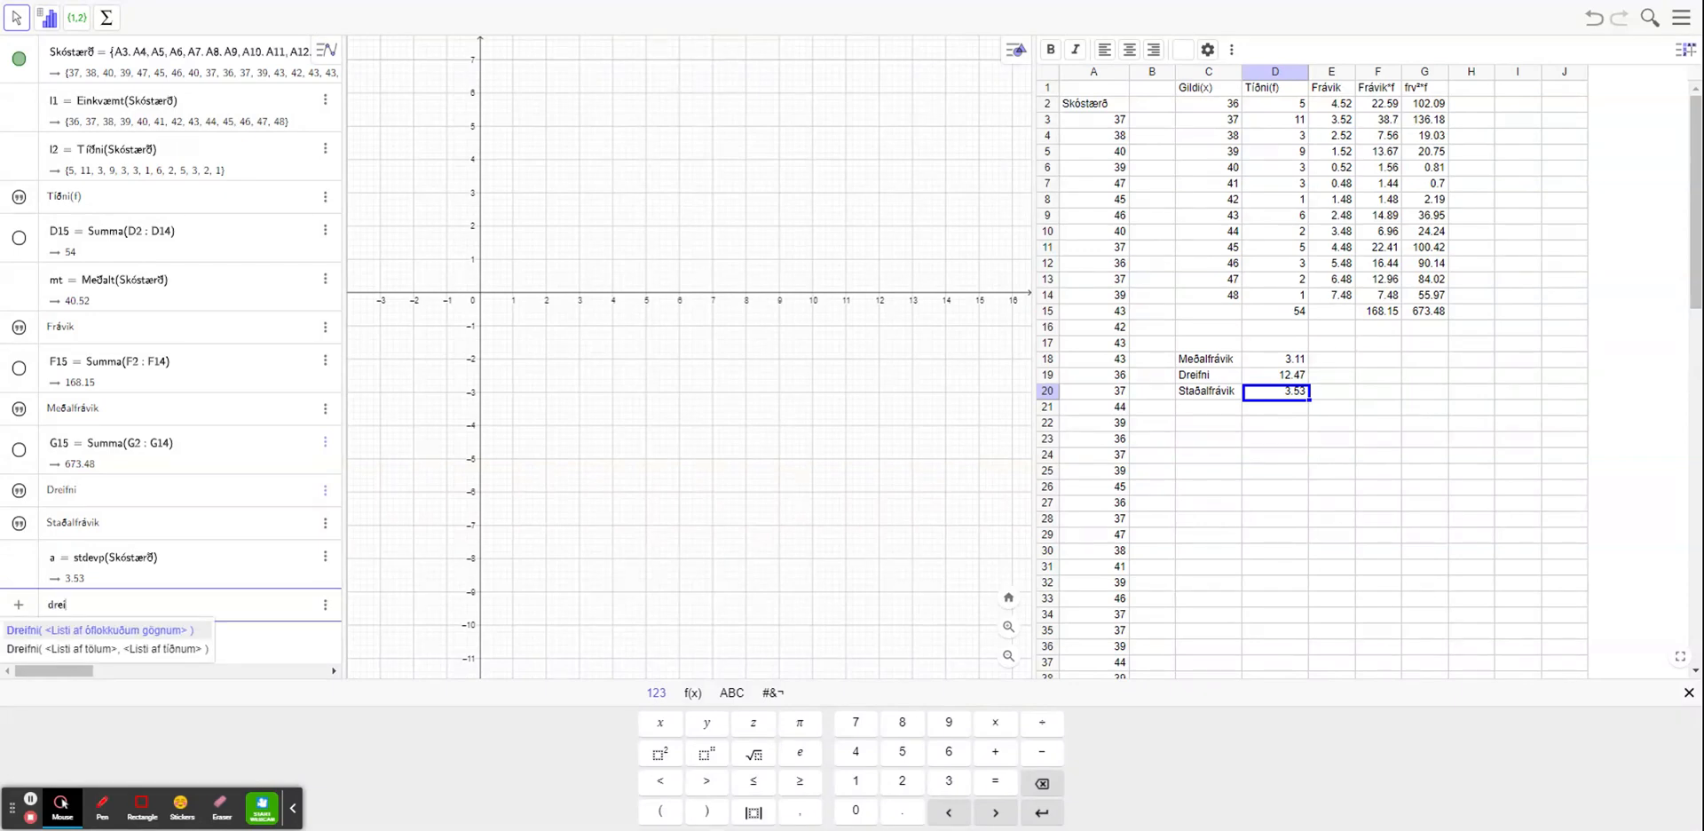
pyautogui.click(106, 630)
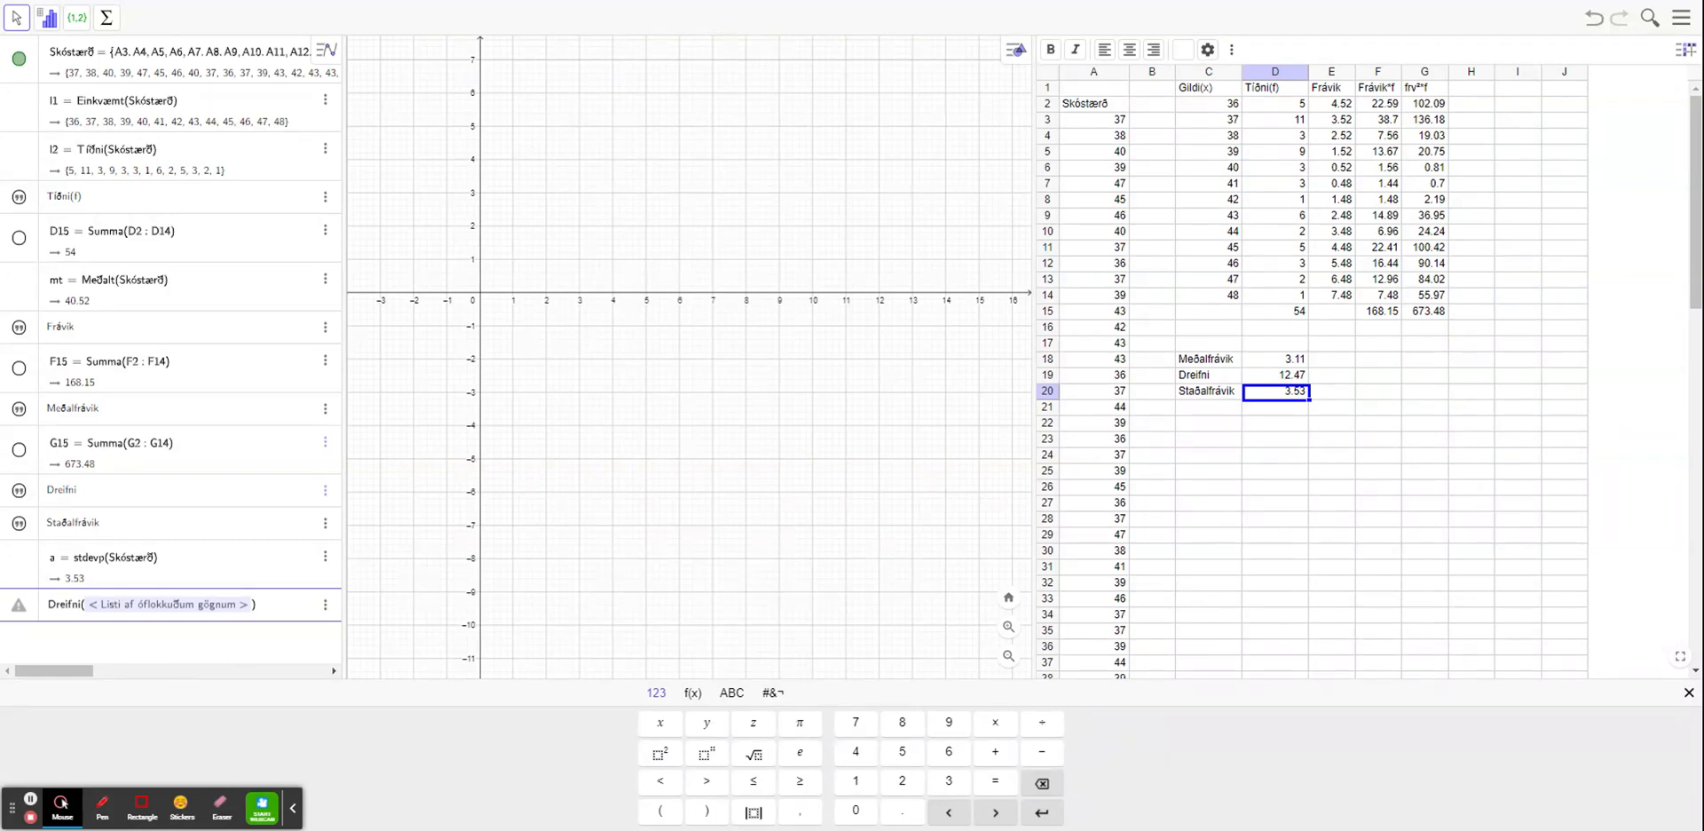
pyautogui.write('Skóstær')
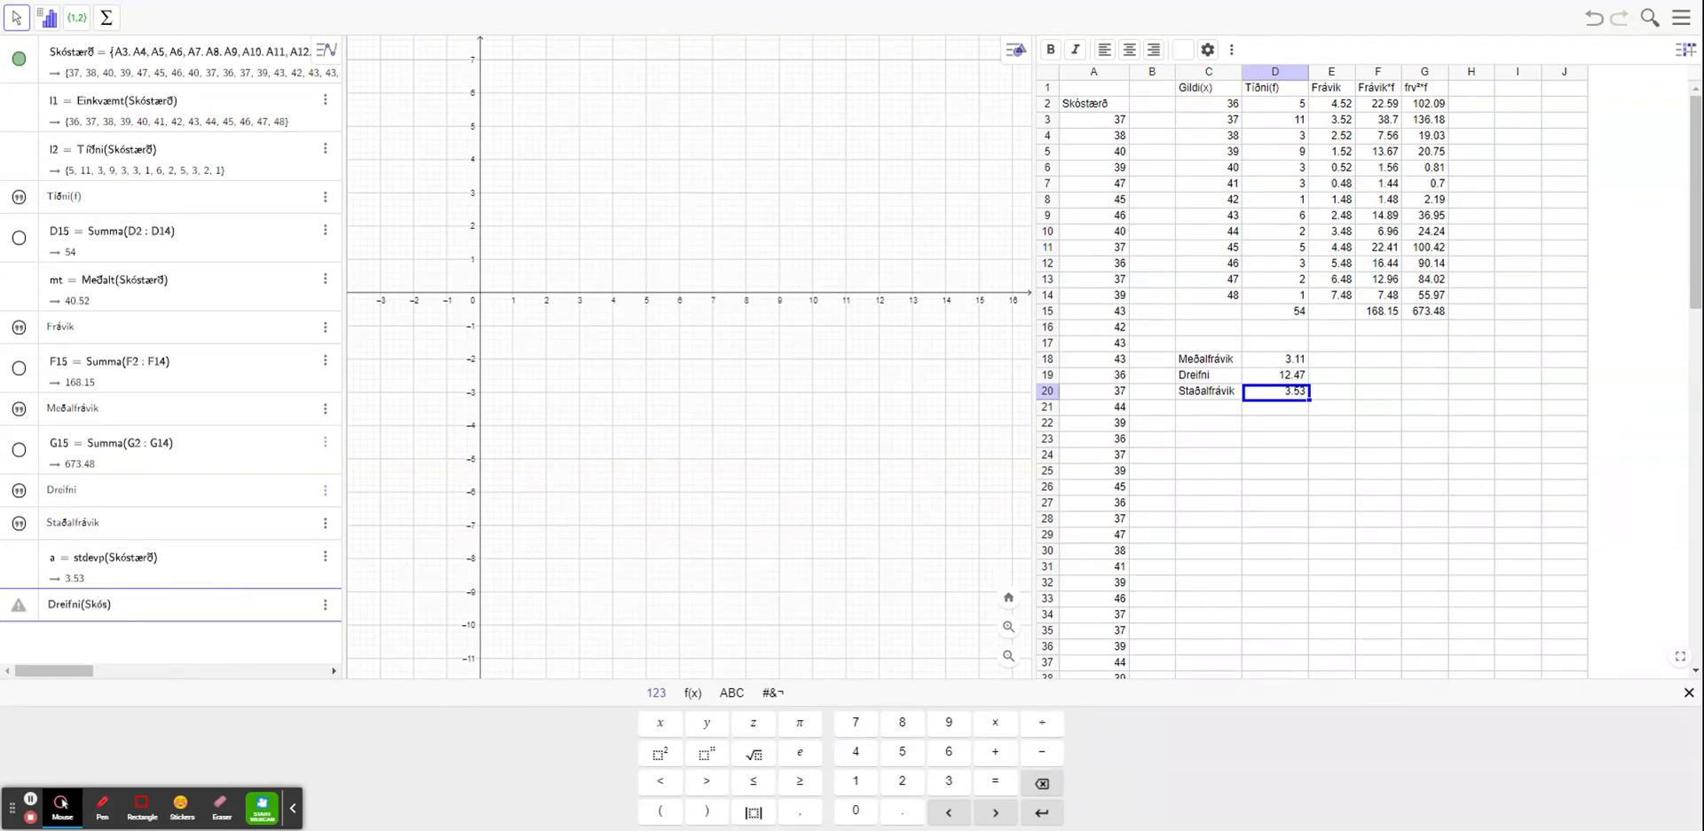
pyautogui.write('ð')
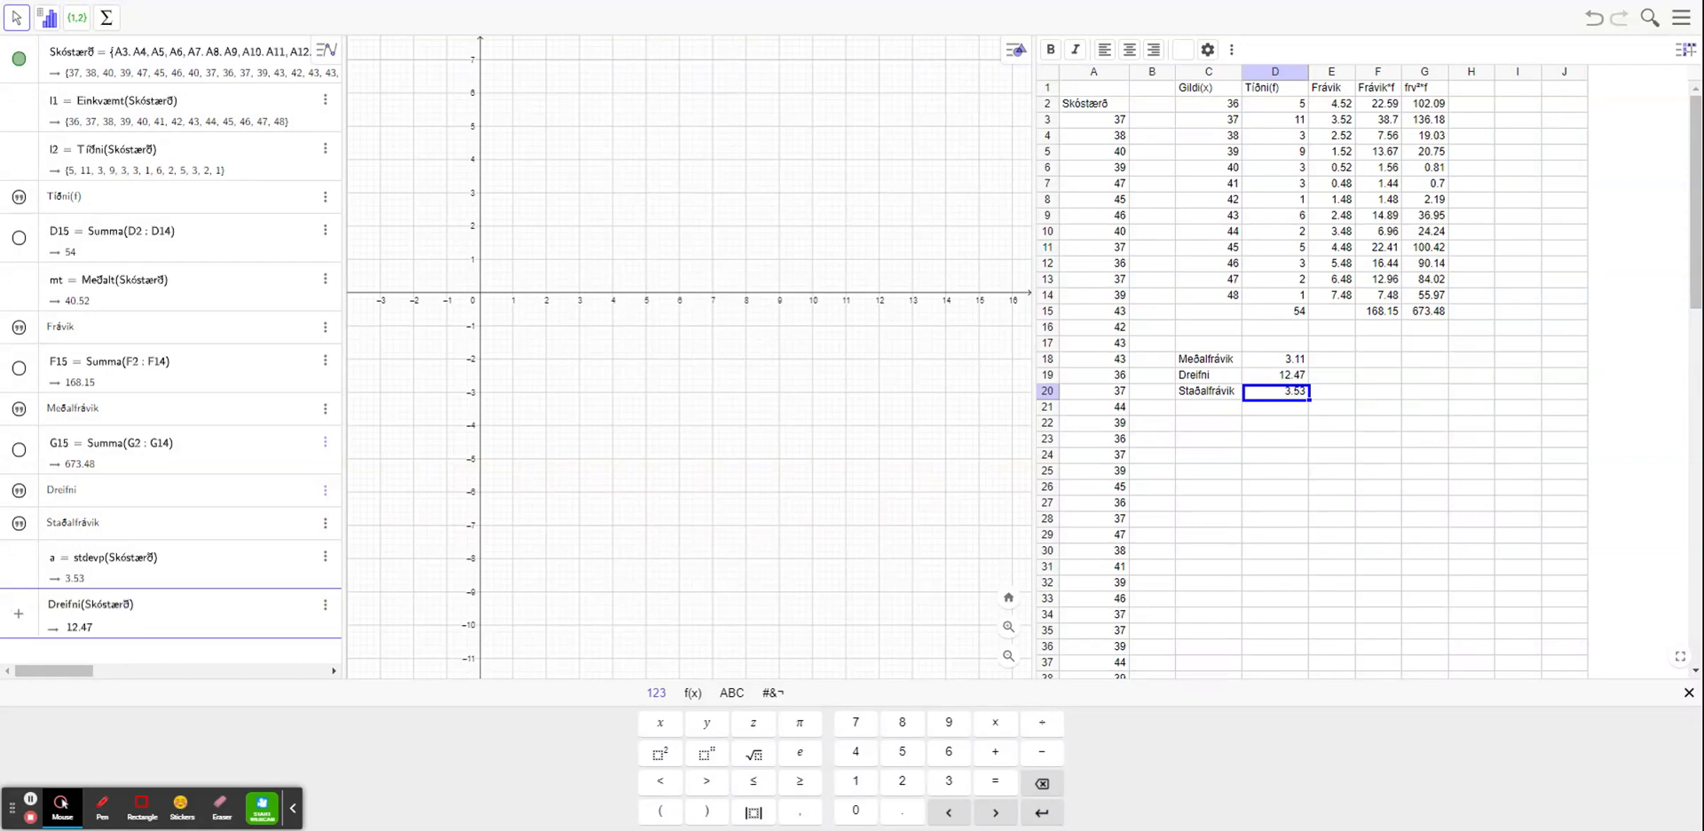
pyautogui.press('Return')
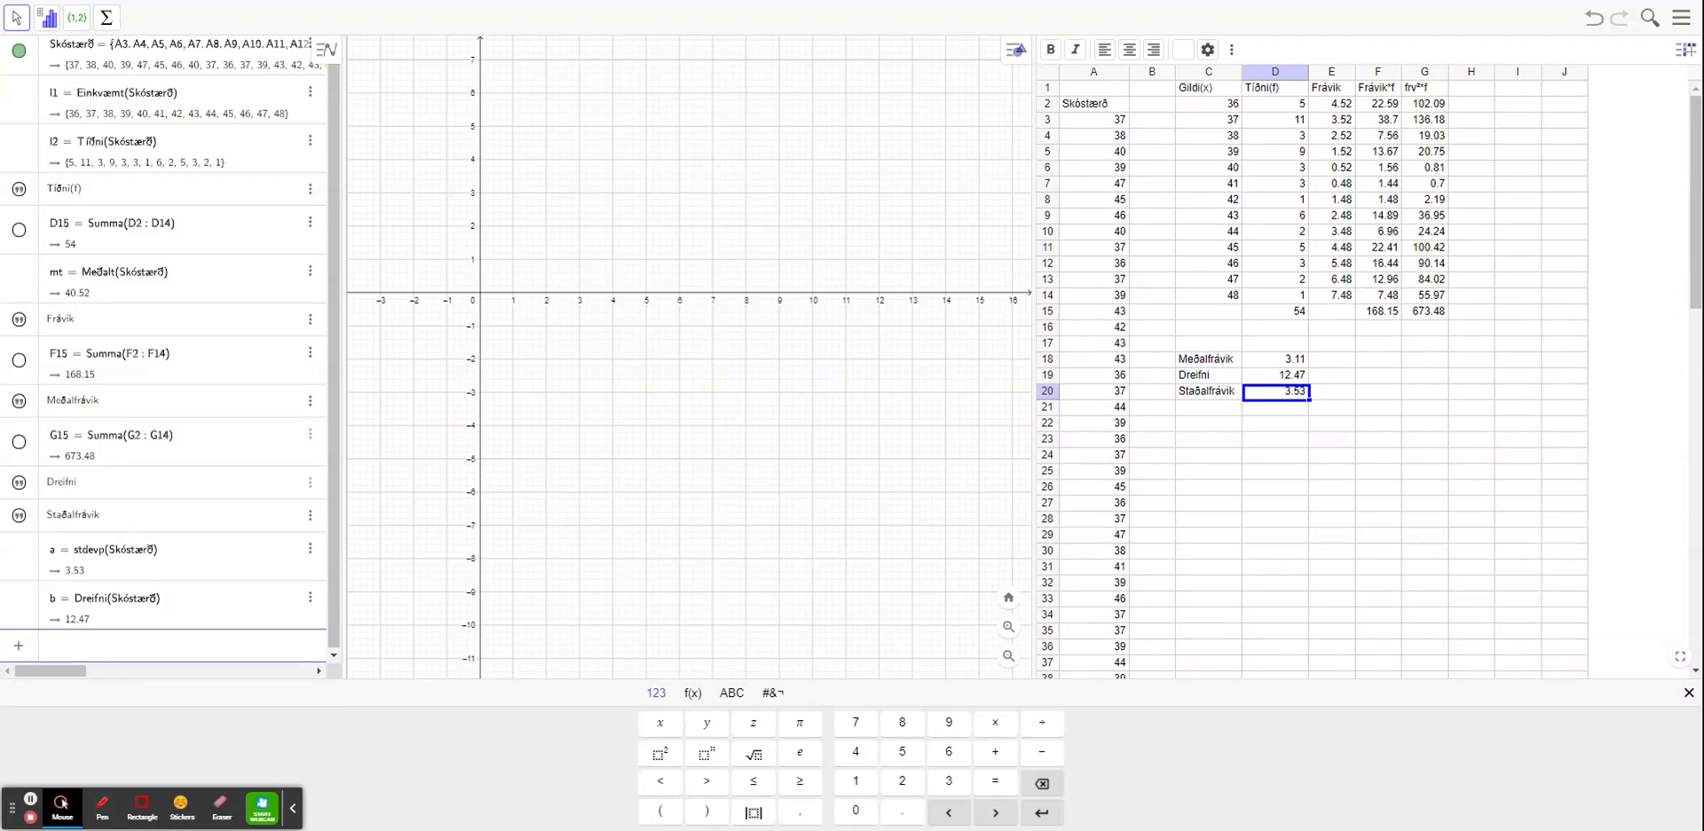
# Step: Calculate the sample standard deviation of the raw shoe-size list with stfrv(Skóstærð) in the algebra view
pyautogui.write('stf')
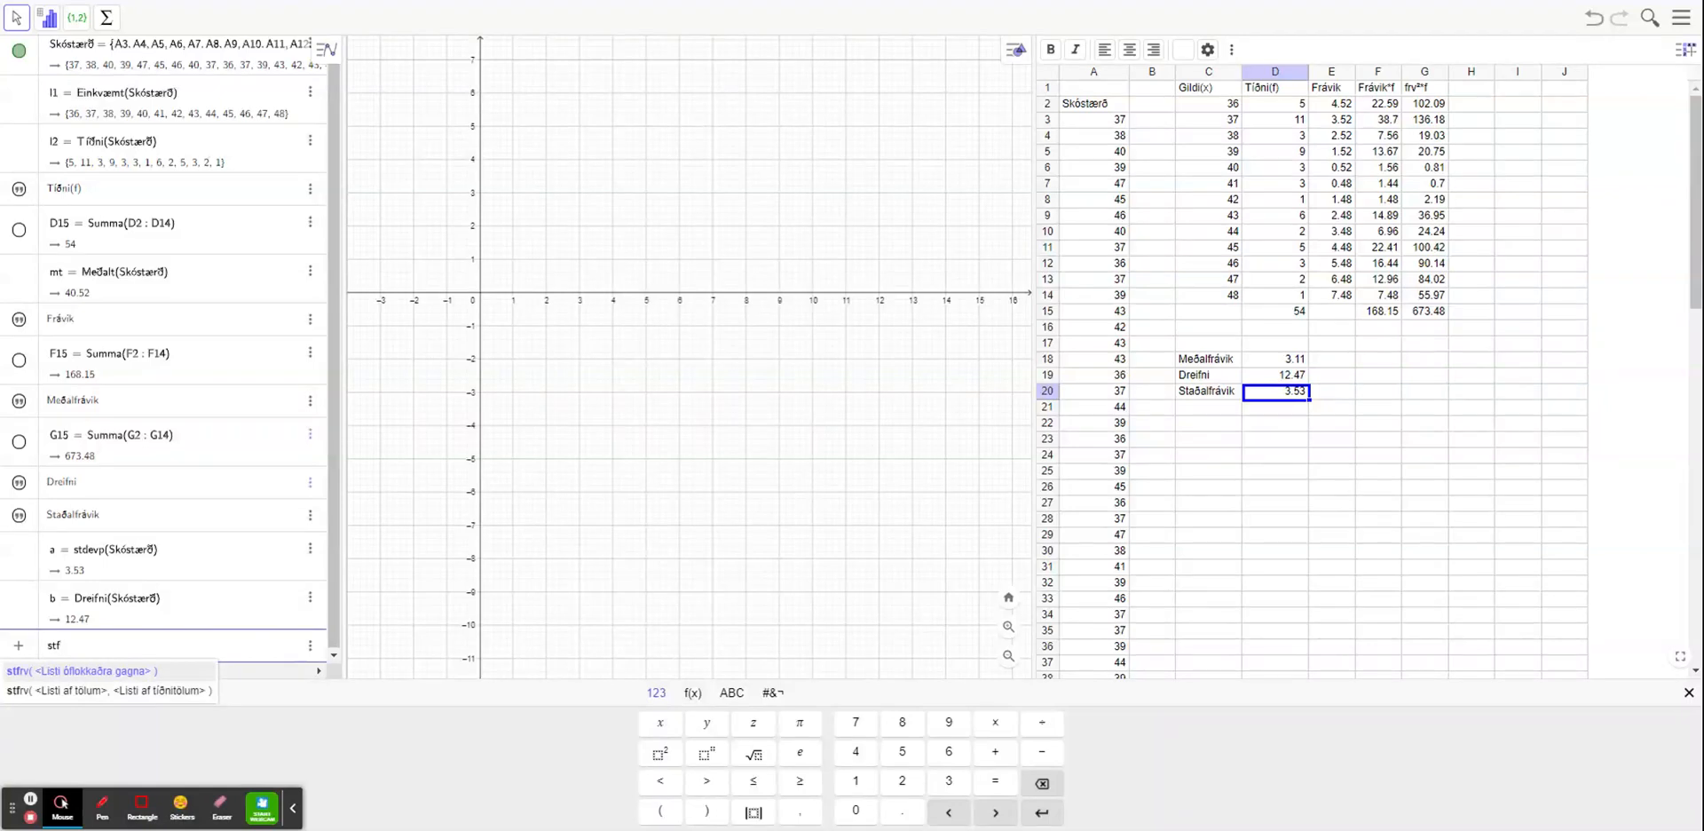
pyautogui.press('Return')
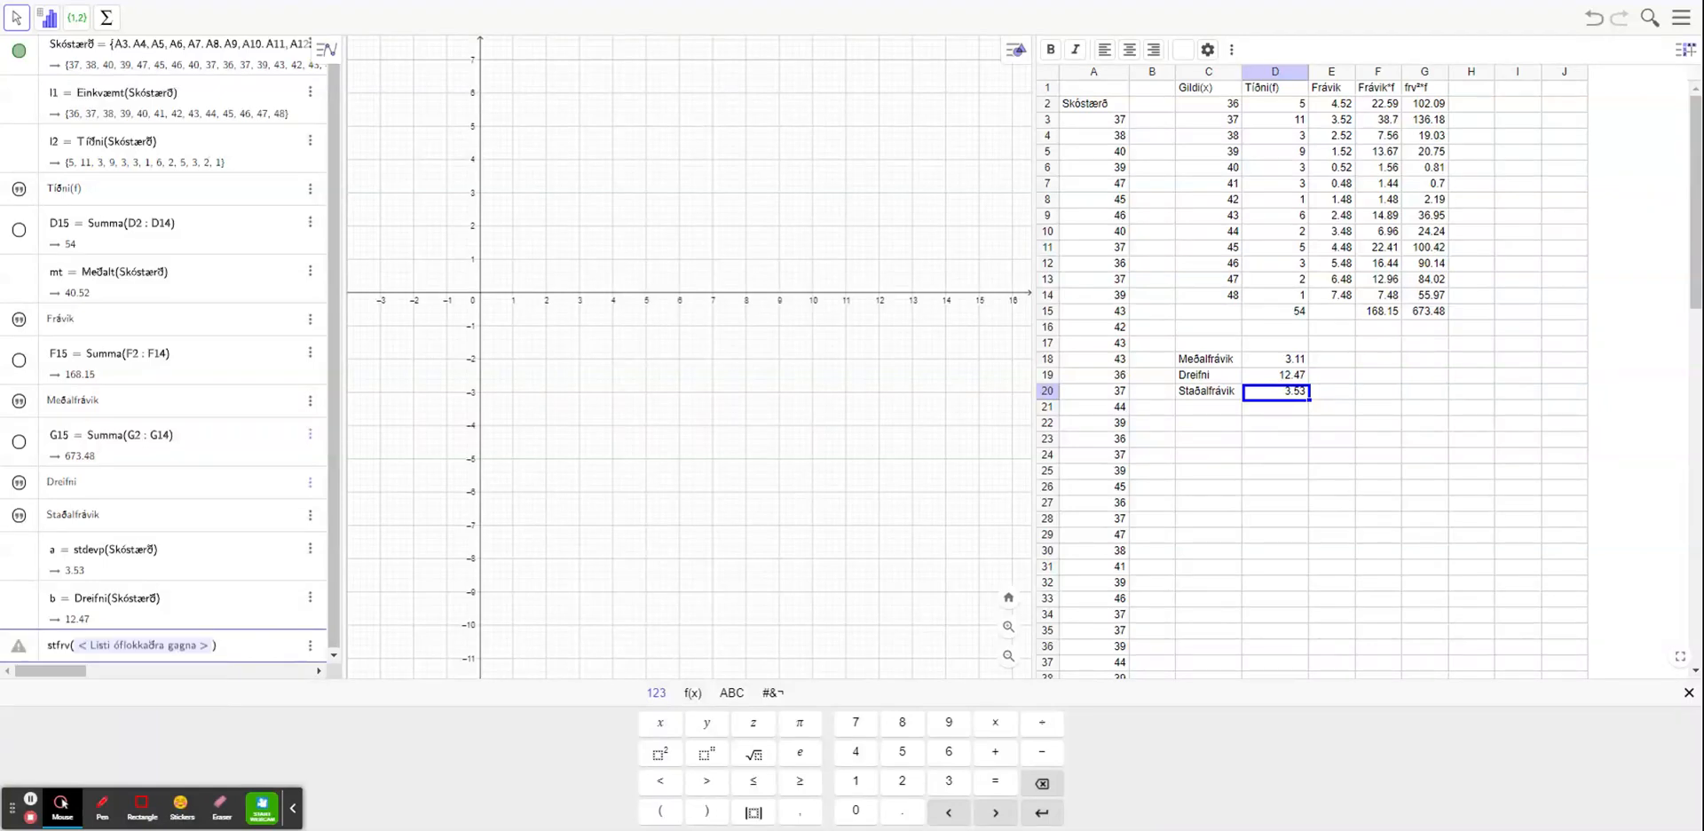
pyautogui.write('Skóstæ')
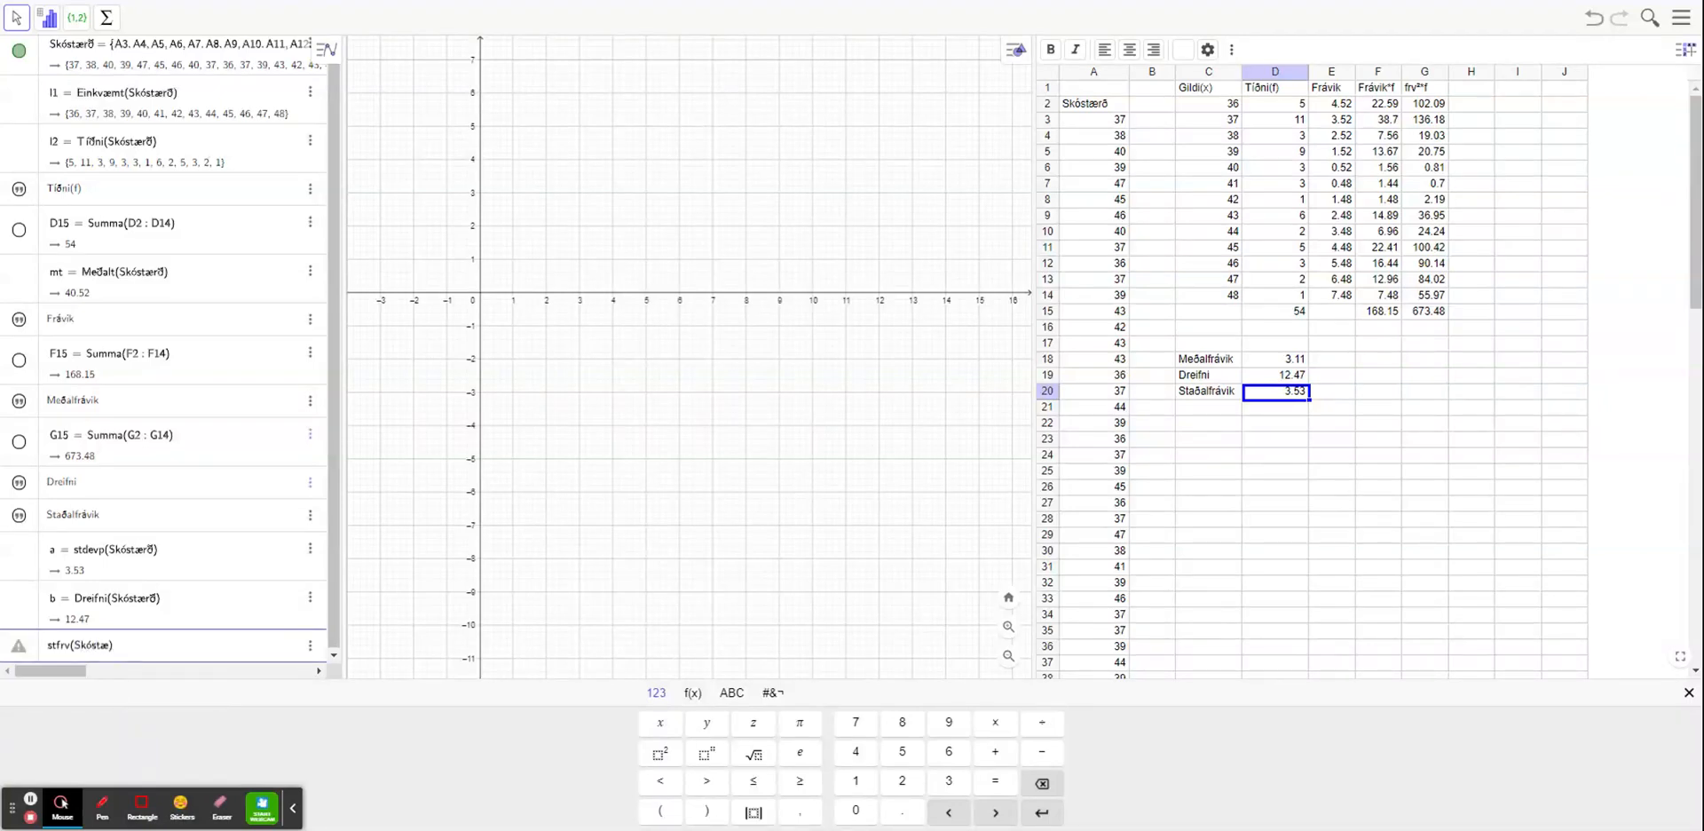
pyautogui.write('rð')
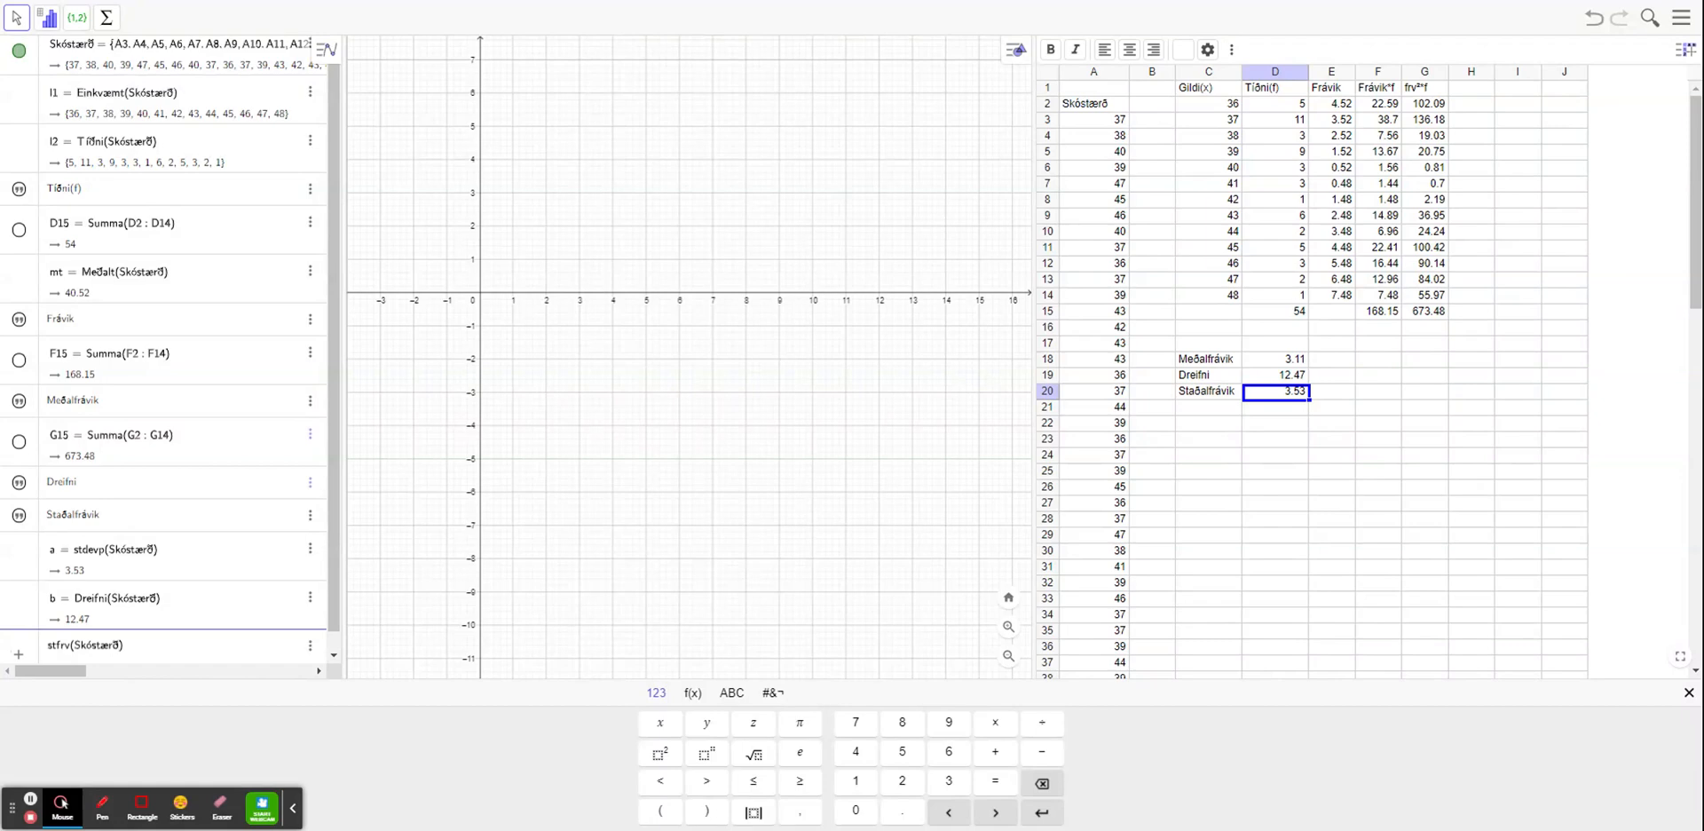
pyautogui.press('Return')
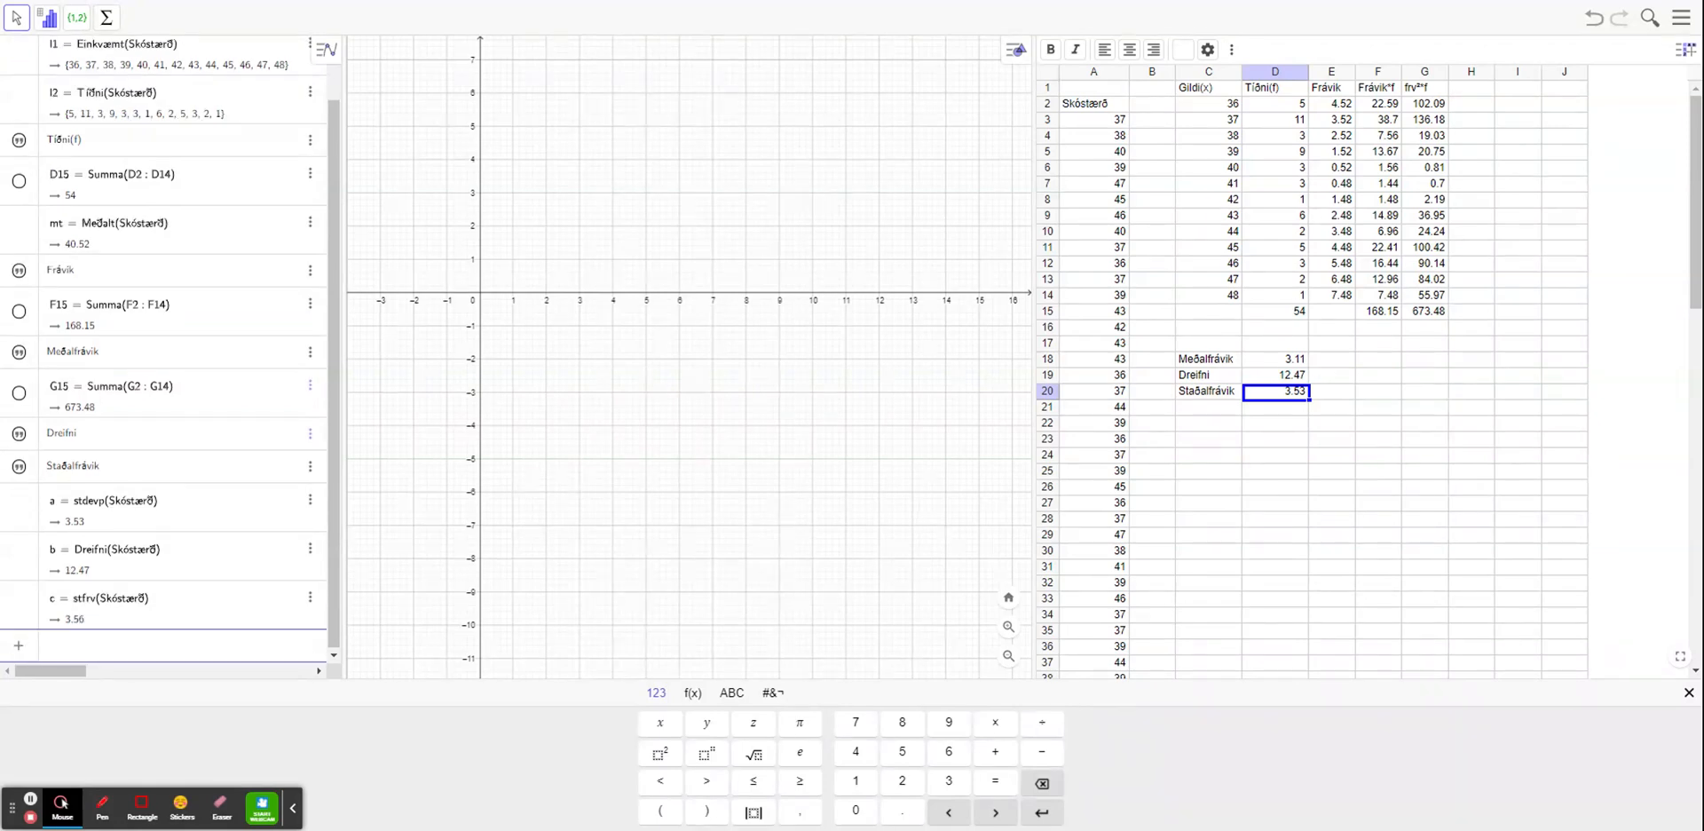